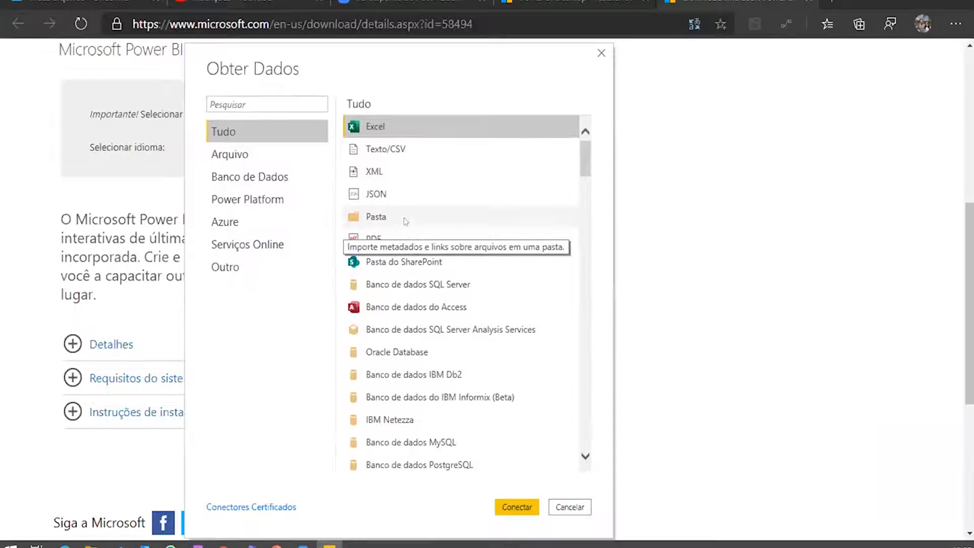
Examine the full list of available data source connectors, down to Consulta Nula.
scroll(406, 220, "down", 2)
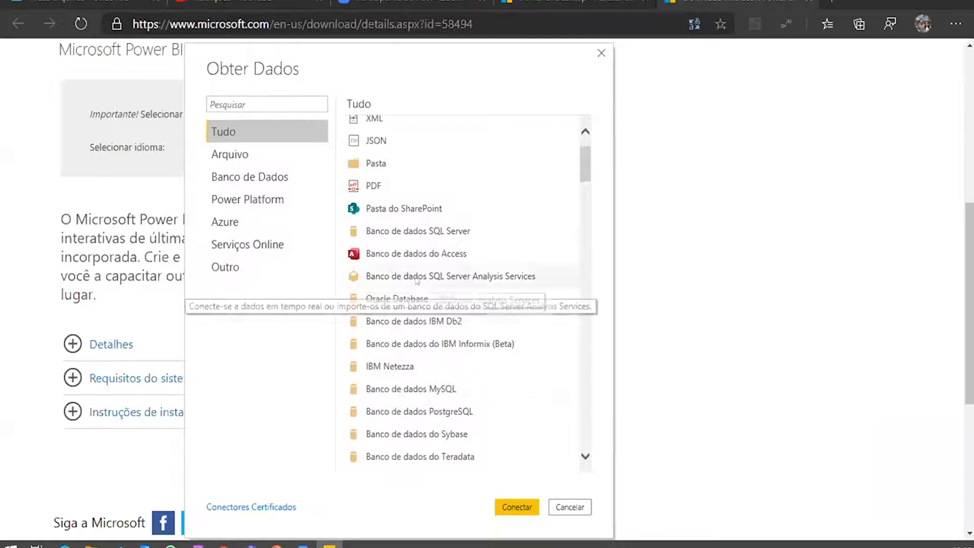
scroll(401, 242, "down", 2)
scroll(439, 326, "down", 2)
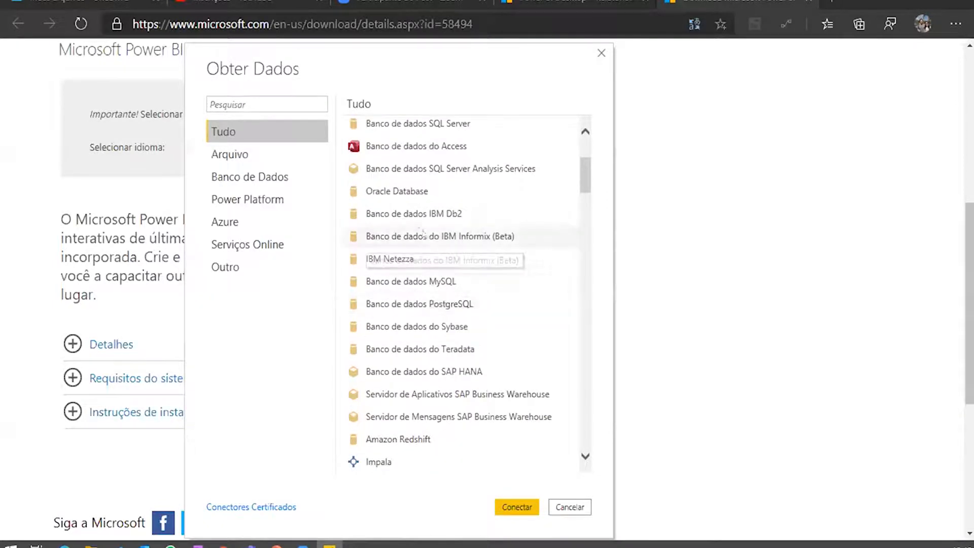
scroll(440, 325, "down", 4)
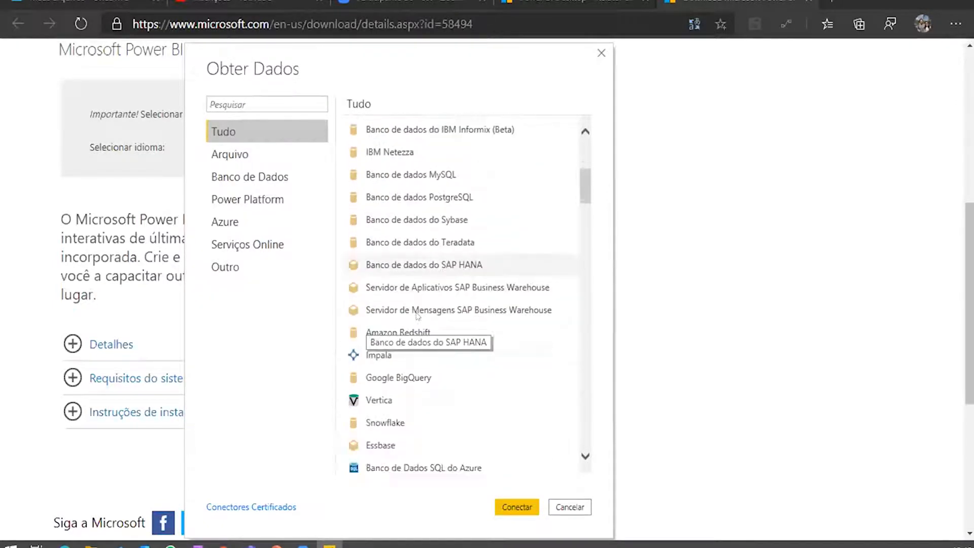
scroll(427, 314, "down", 20)
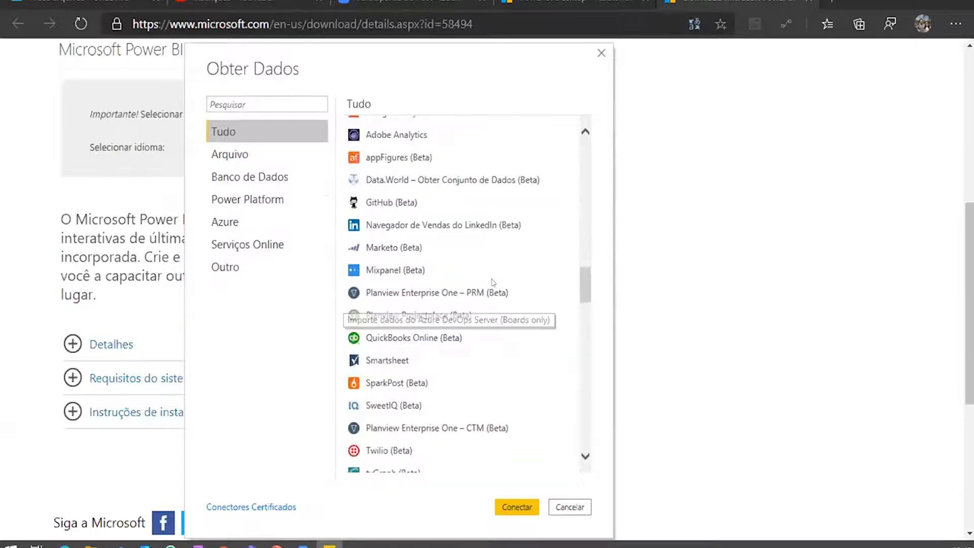
scroll(481, 281, "down", 20)
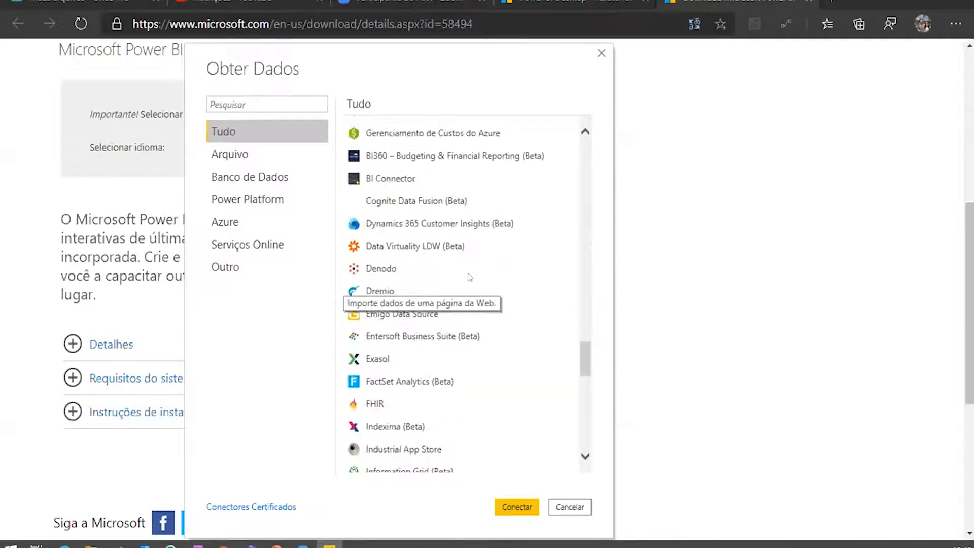
scroll(470, 277, "down", 15)
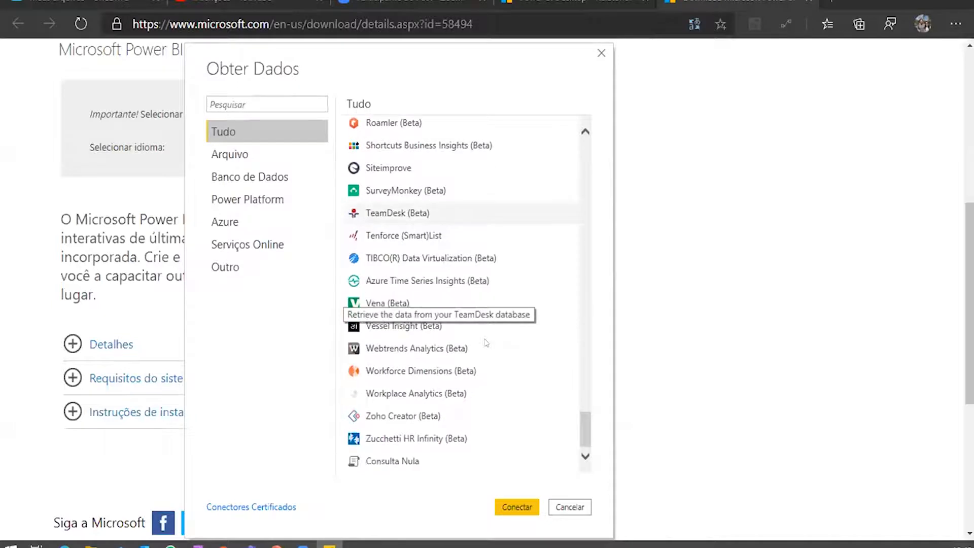
left_click(403, 463)
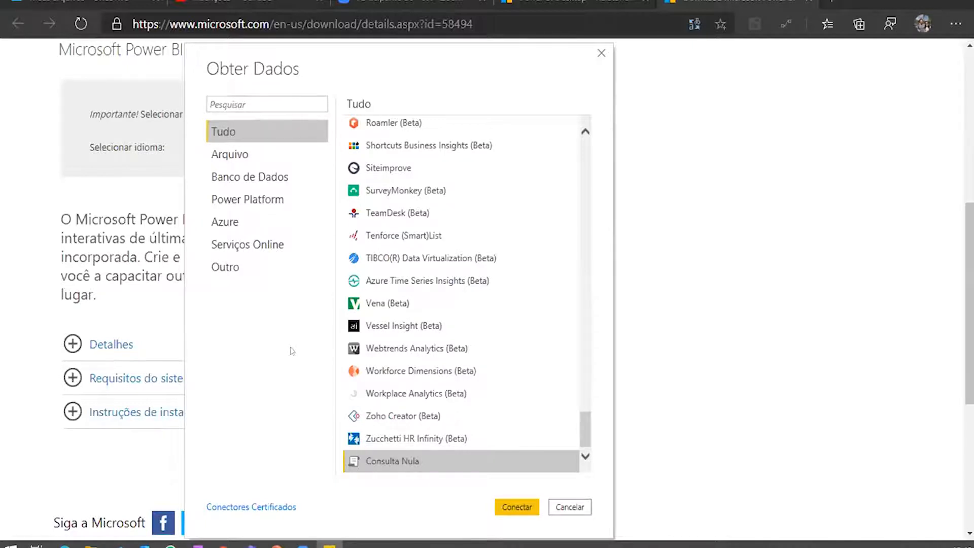
Switch to the PowerPoint slideshow and open the bit.ly link on the "Mão na massa" slide.
mouse_move(276, 545)
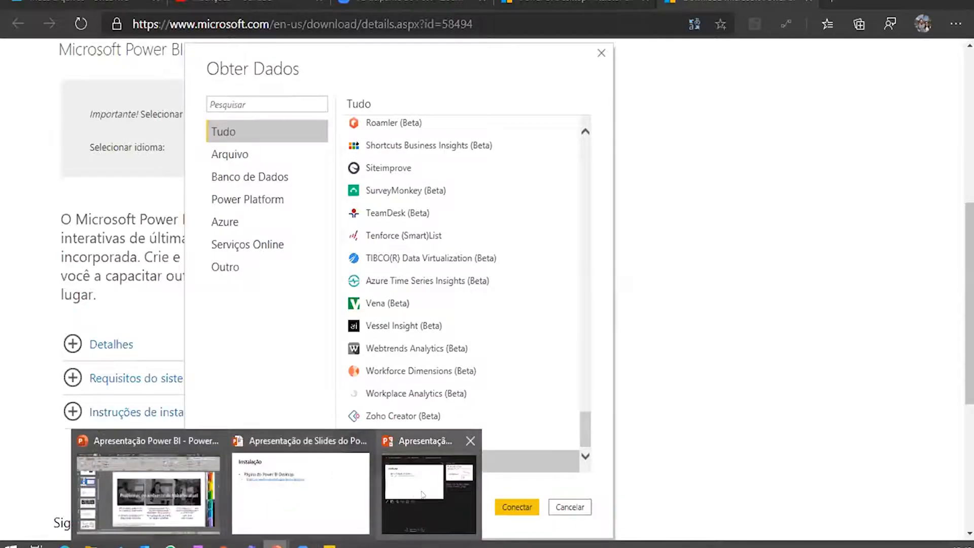
left_click(301, 490)
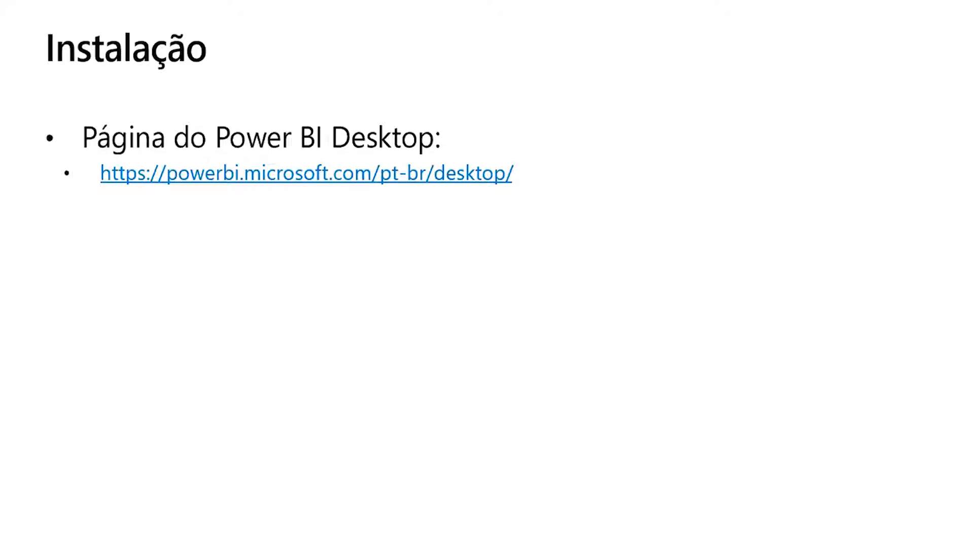
key("Right")
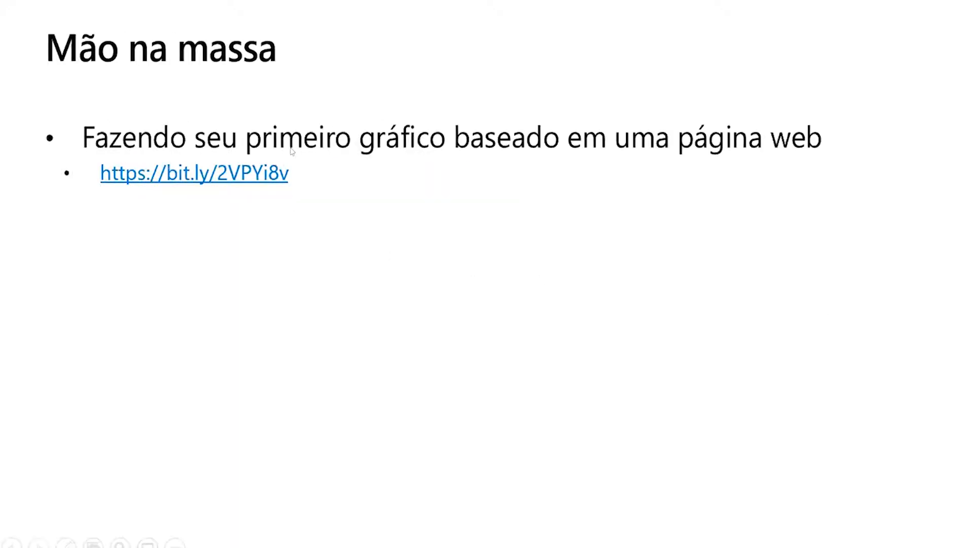
key("Right")
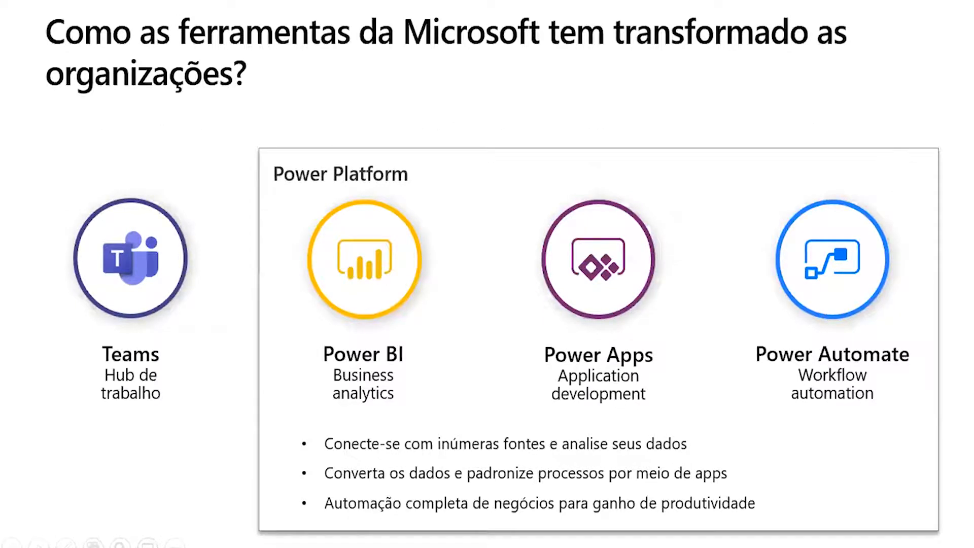
key("Left")
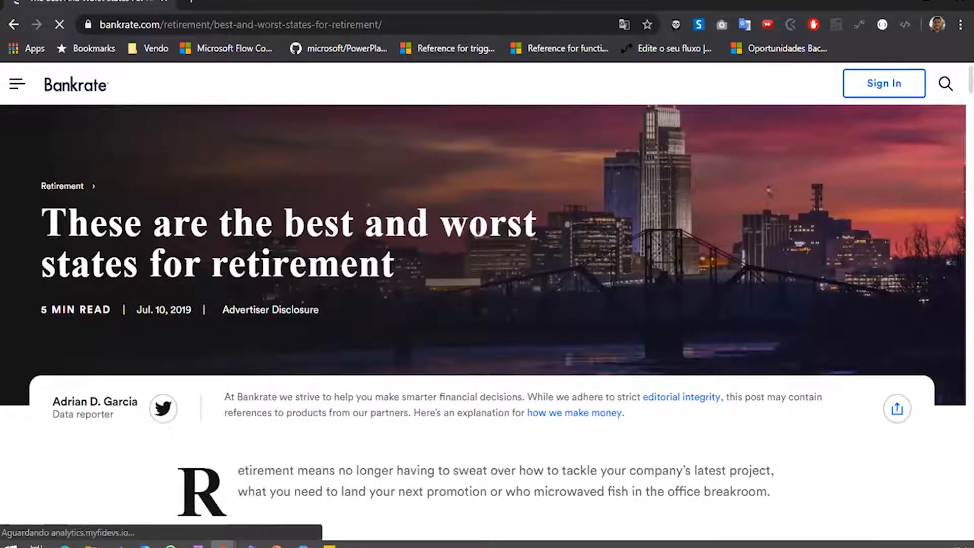
Examine the Bankrate article and the columns of its "Ranking of best and worst states for retirement" table.
scroll(291, 233, "down", 5)
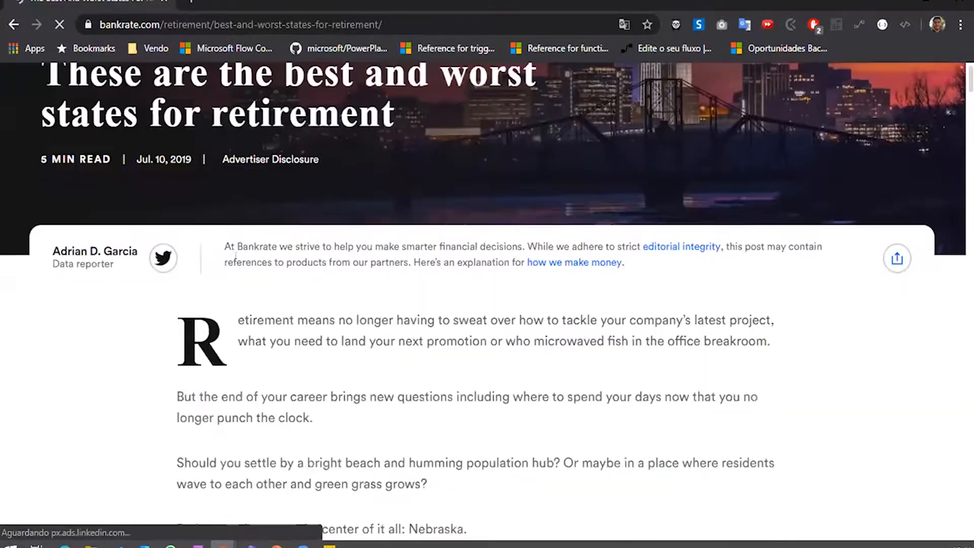
scroll(291, 233, "down", 2)
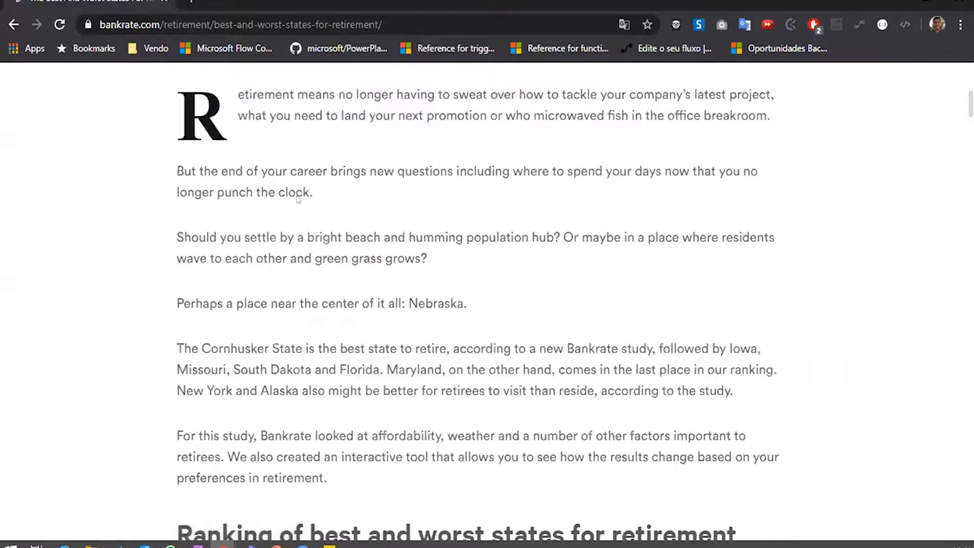
scroll(266, 219, "down", 3)
scroll(266, 219, "down", 3)
left_click_drag(208, 234, 221, 234)
left_click_drag(415, 220, 413, 233)
left_click(421, 213)
scroll(436, 183, "down", 2)
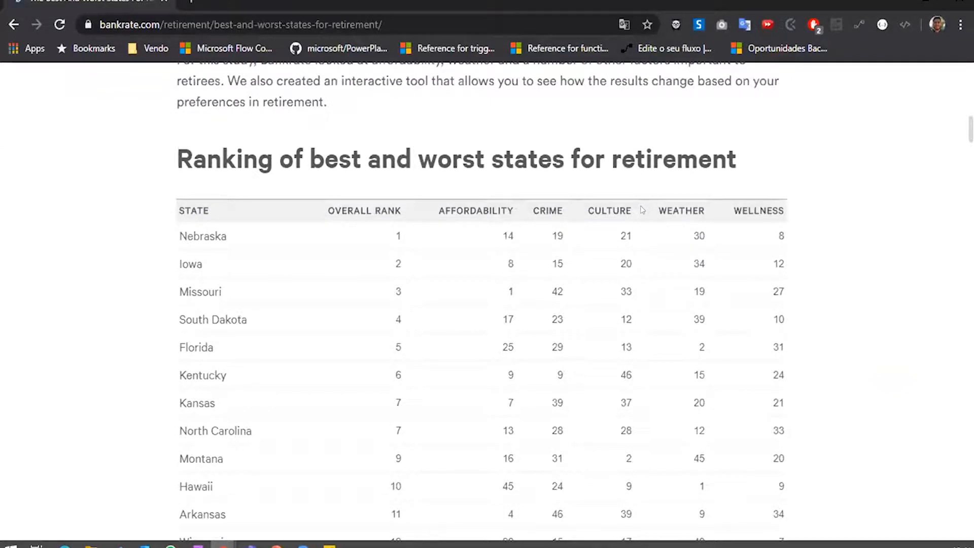
scroll(304, 246, "down", 7)
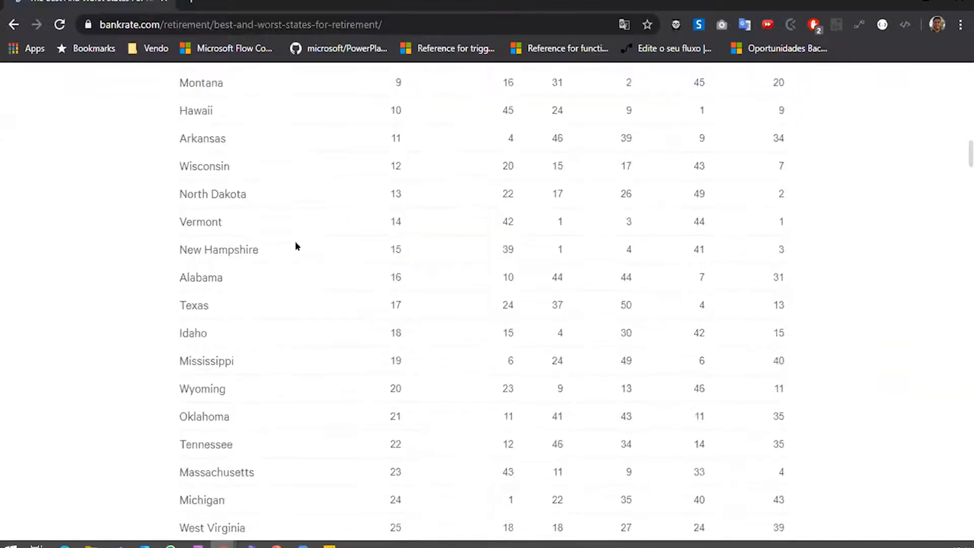
scroll(292, 247, "up", 8)
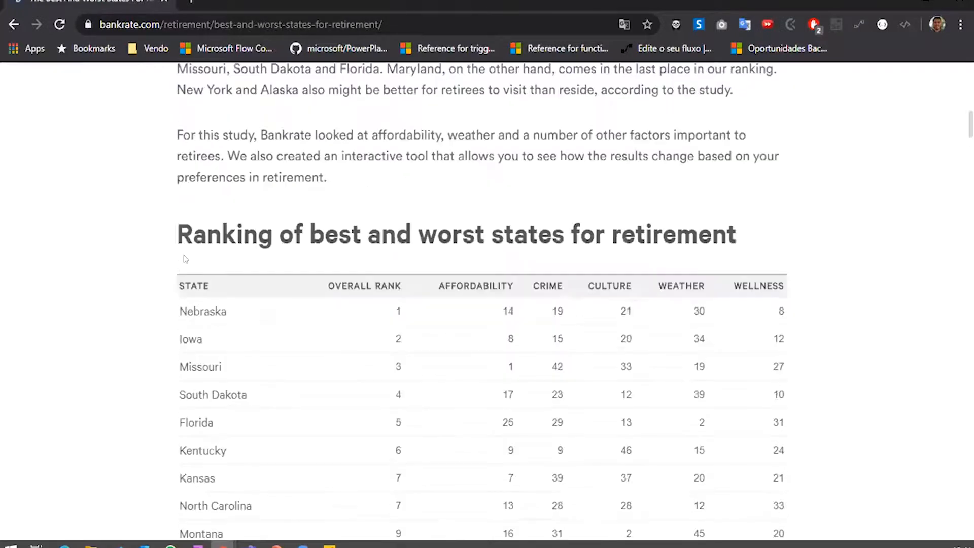
scroll(195, 290, "down", 1)
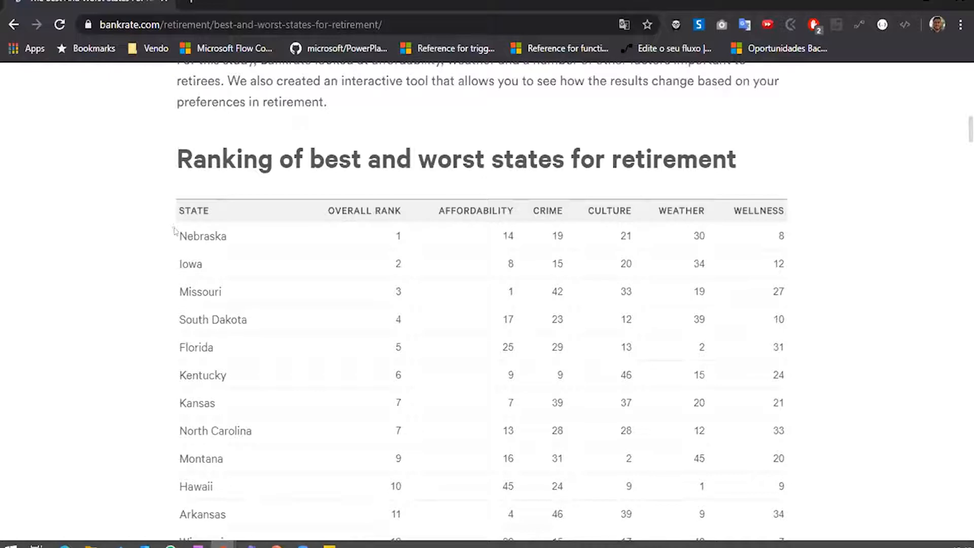
Read across the Nebraska row and review the remaining states and the article content below the ranking table.
left_click_drag(178, 235, 435, 235)
left_click_drag(510, 256, 266, 233)
left_click_drag(392, 223, 735, 235)
left_click(736, 236)
scroll(792, 257, "down", 2)
scroll(495, 262, "down", 20)
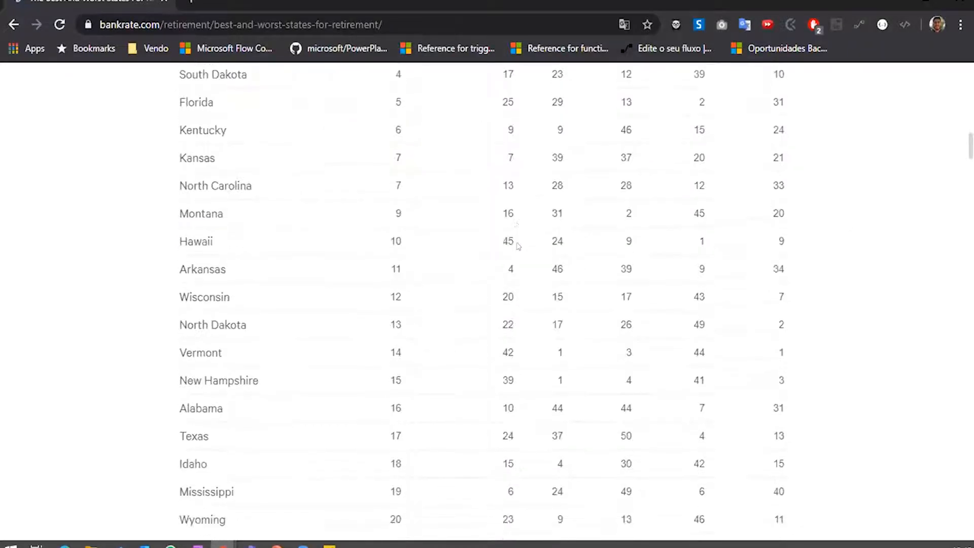
scroll(457, 261, "down", 7)
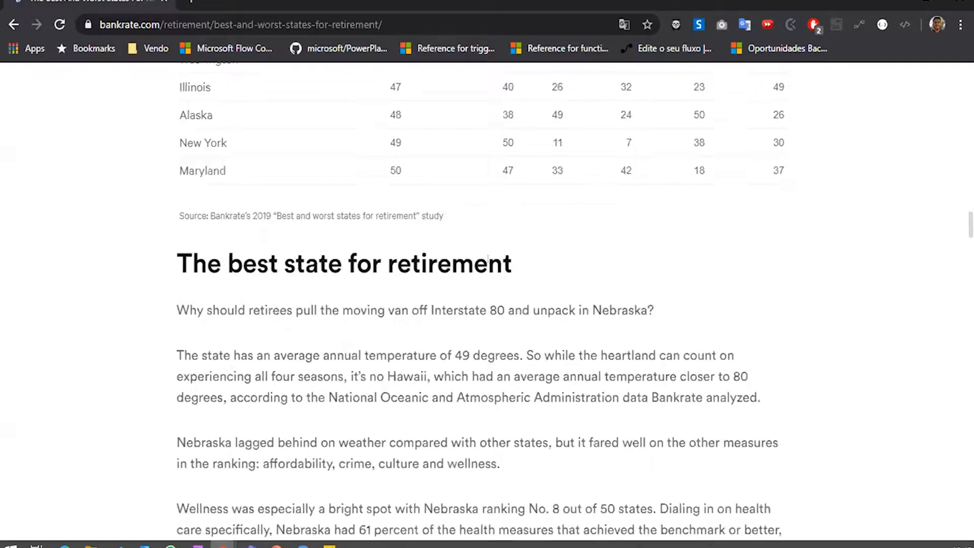
scroll(381, 232, "down", 8)
scroll(381, 231, "up", 6)
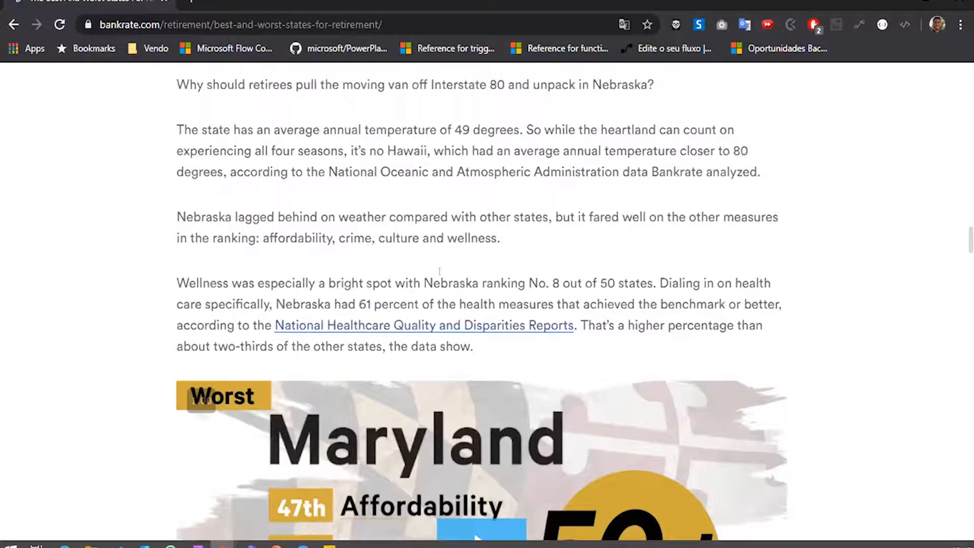
scroll(440, 271, "up", 3)
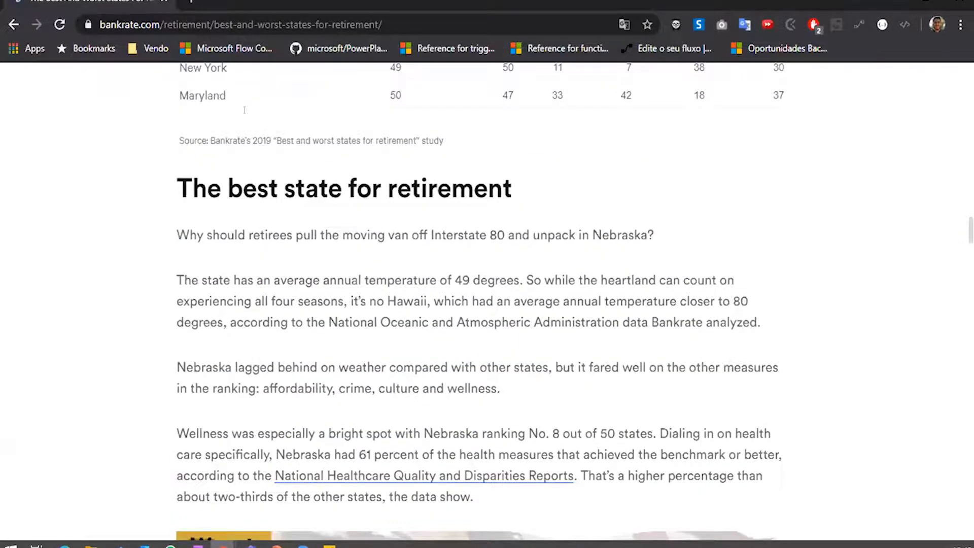
Copy the web address of the Bankrate retirement ranking page.
left_click(196, 25)
key("ctrl+c")
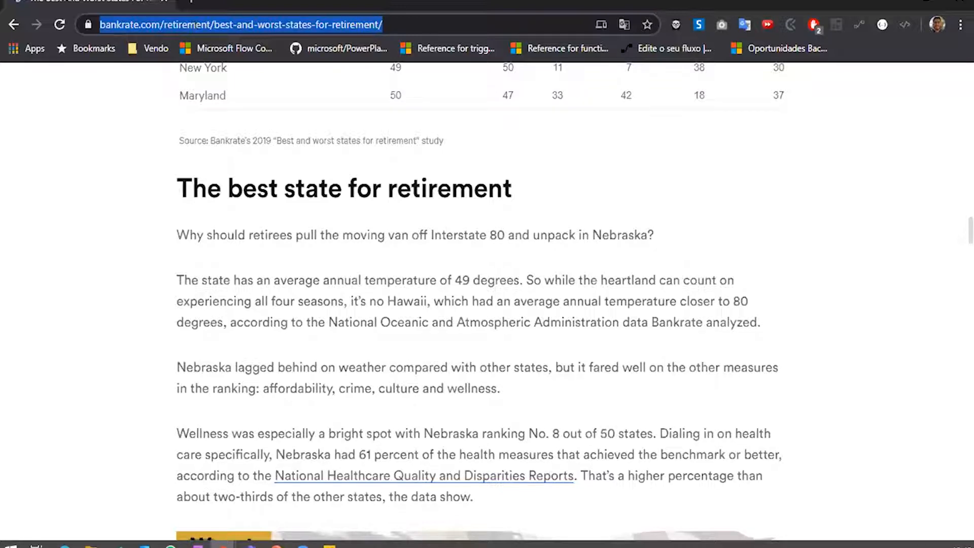
scroll(474, 137, "up", 10)
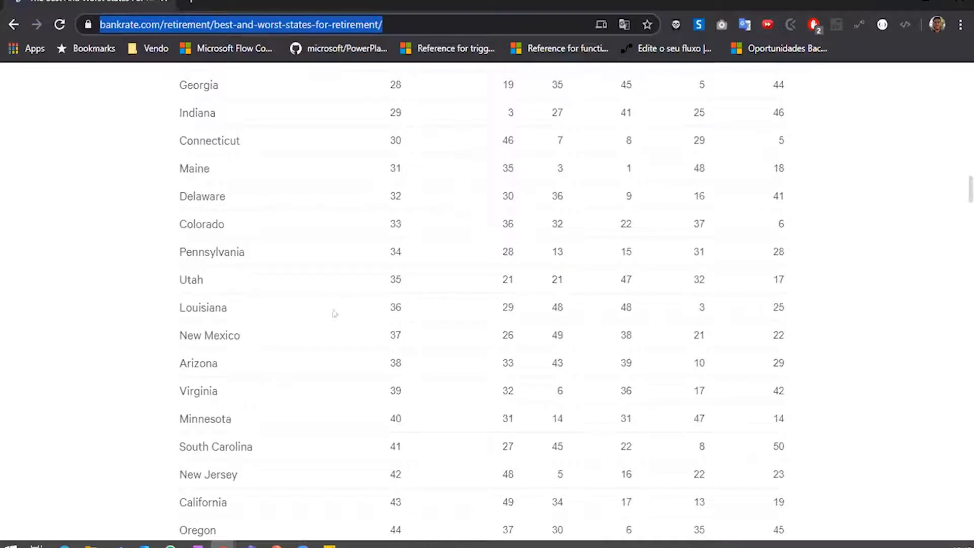
scroll(229, 149, "up", 3)
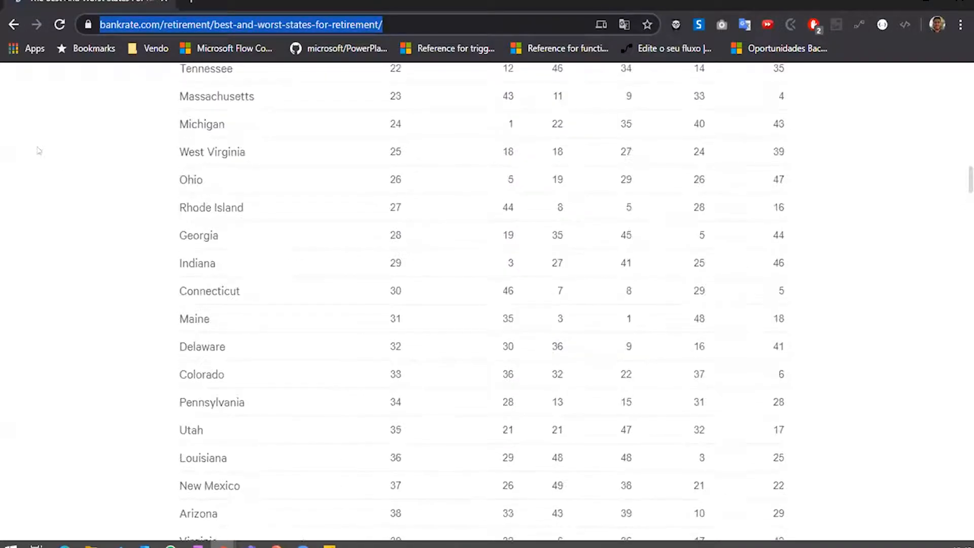
Switch to Power BI Desktop and connect to the Web data source from the Outro category.
left_click(330, 545)
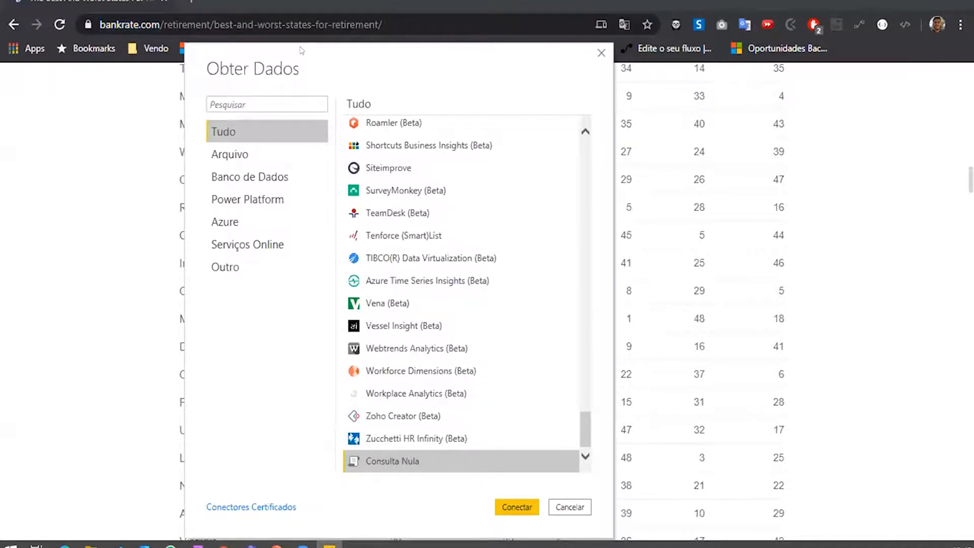
left_click_drag(299, 51, 349, 8)
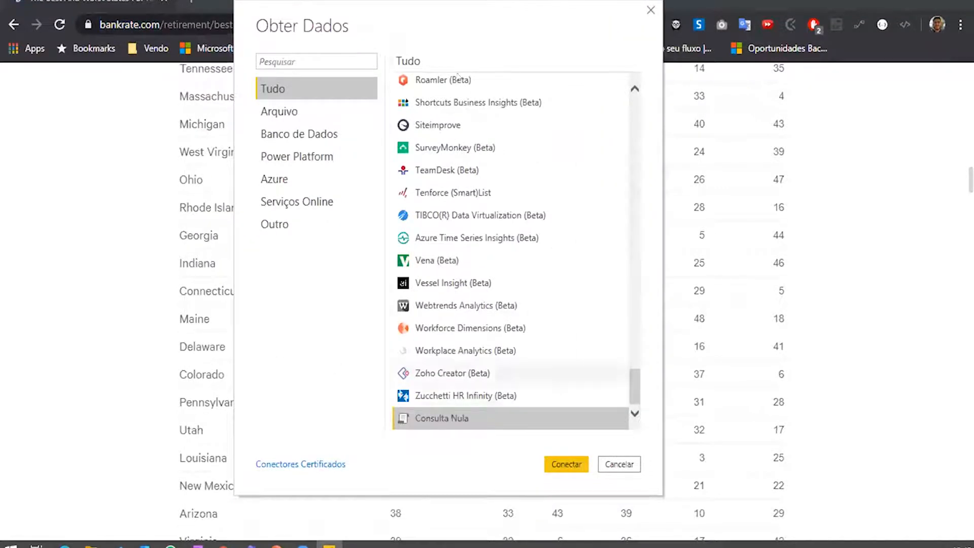
left_click(290, 227)
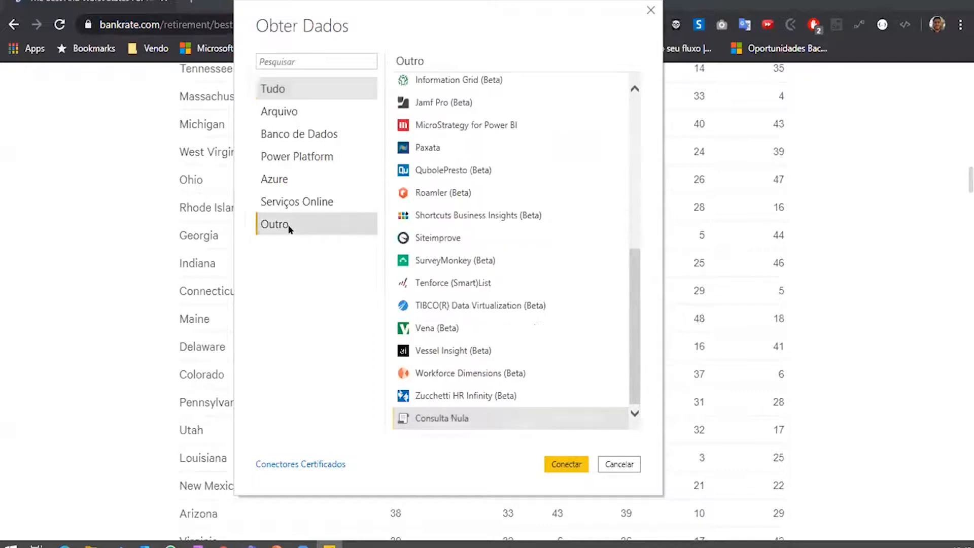
left_click_drag(634, 267, 634, 97)
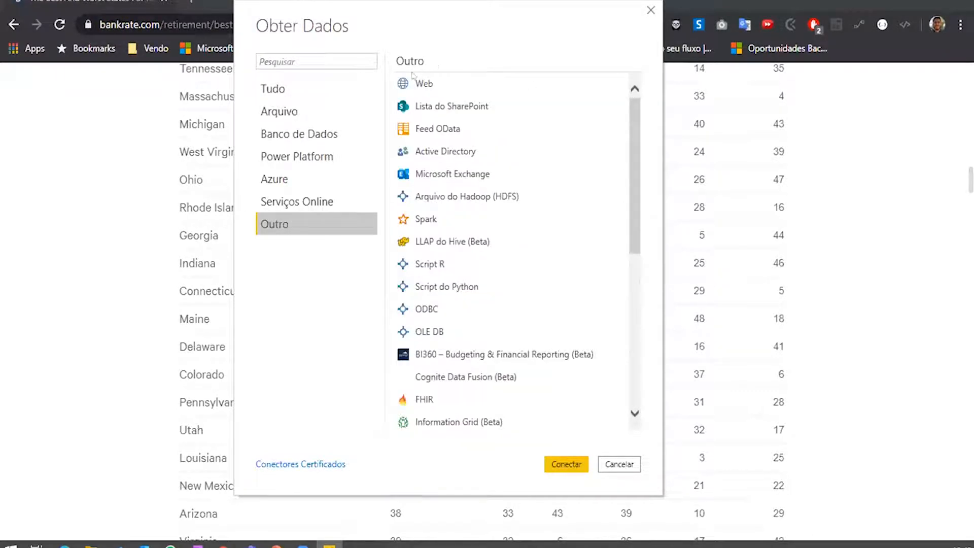
left_click(483, 85)
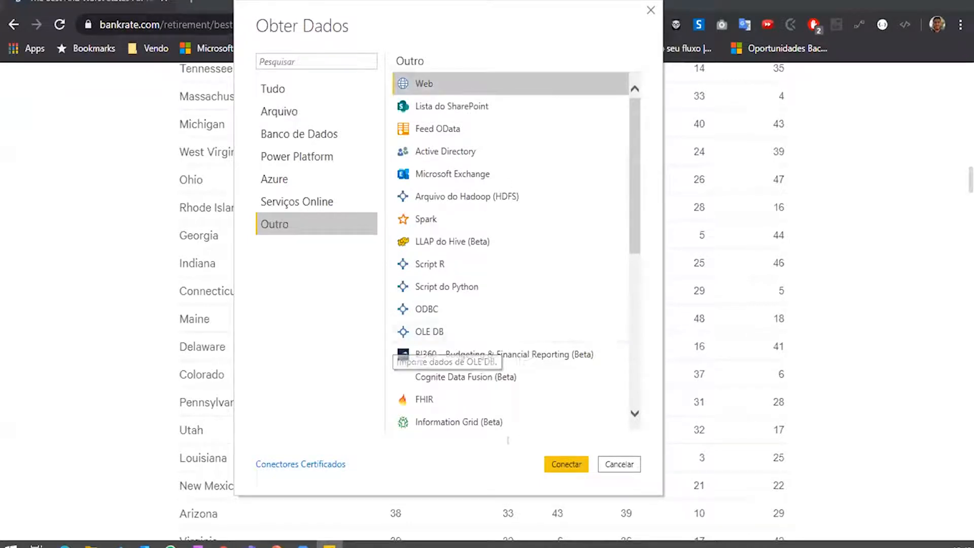
left_click(558, 463)
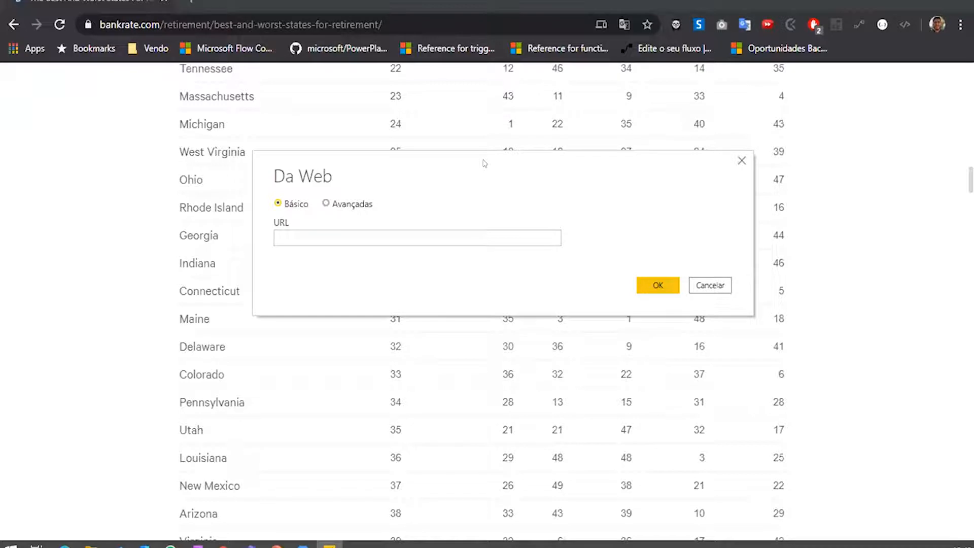
left_click(392, 233)
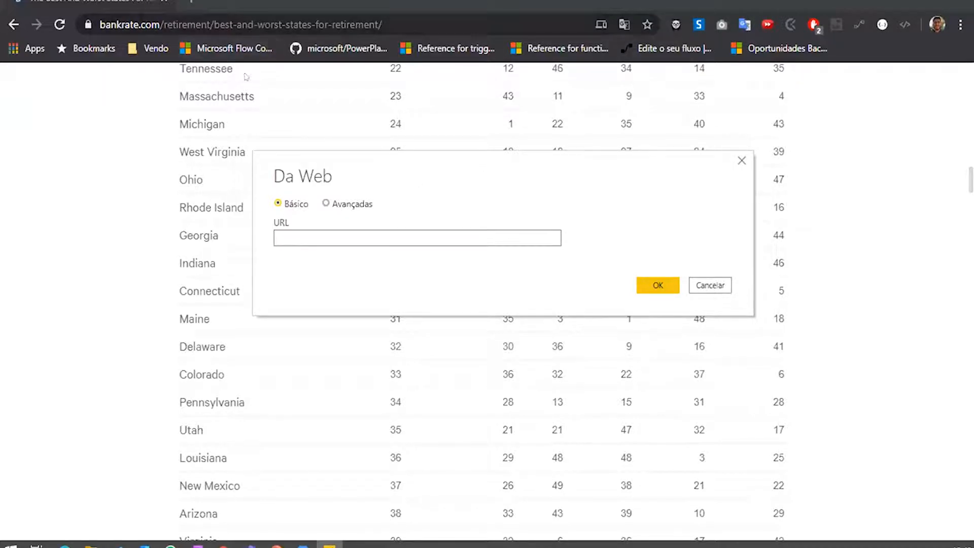
key("ctrl+v")
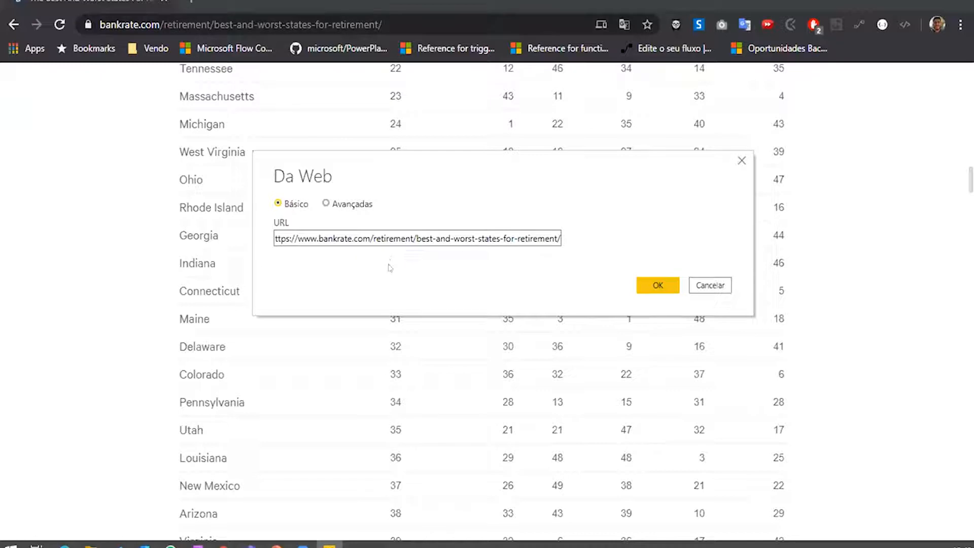
left_click(660, 286)
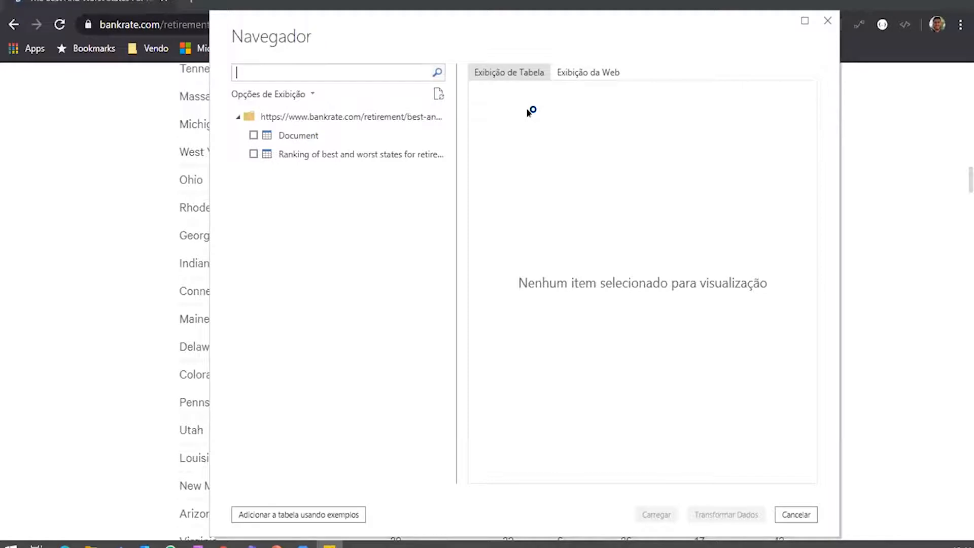
left_click(291, 135)
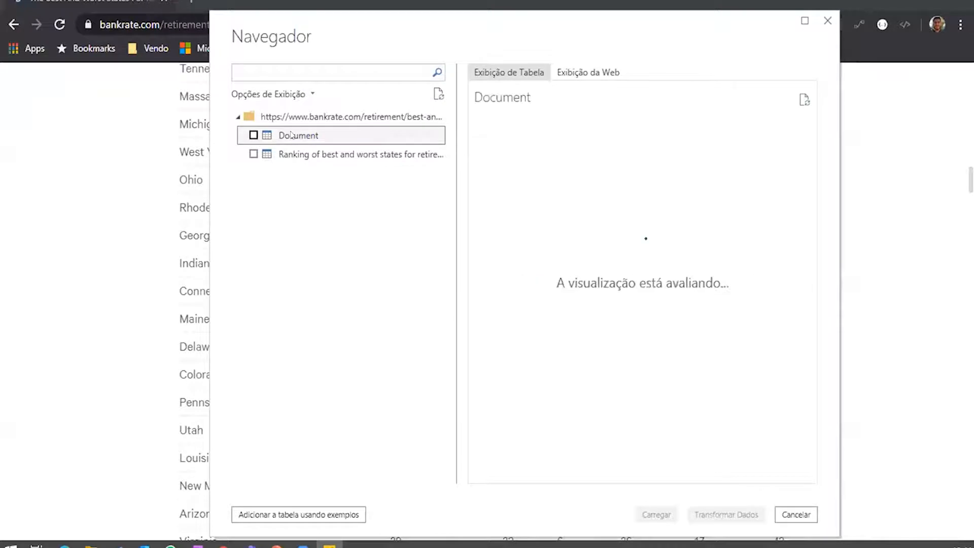
Preview the Ranking of best and worst states for retirement table and compare its columns with the ranking on the web page.
left_click(309, 155)
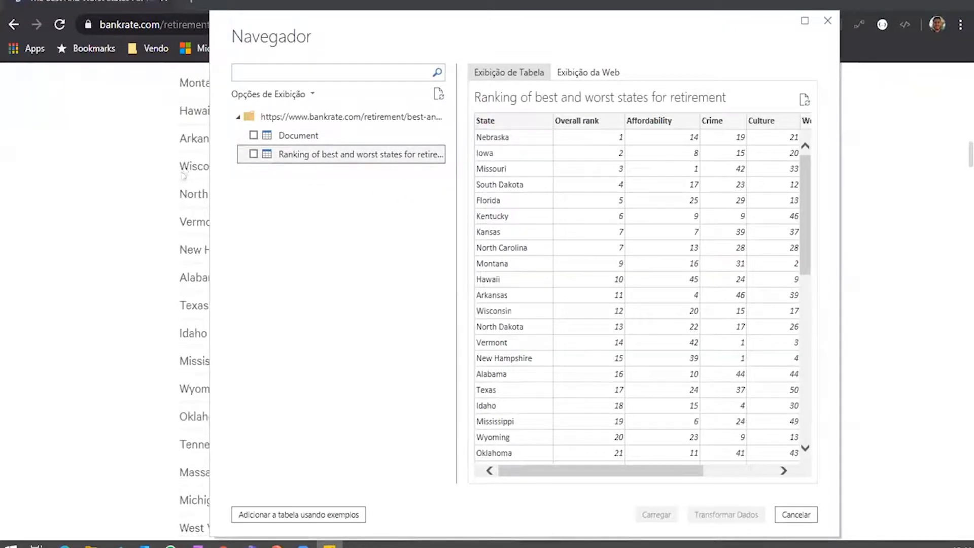
left_click_drag(303, 28, 518, 99)
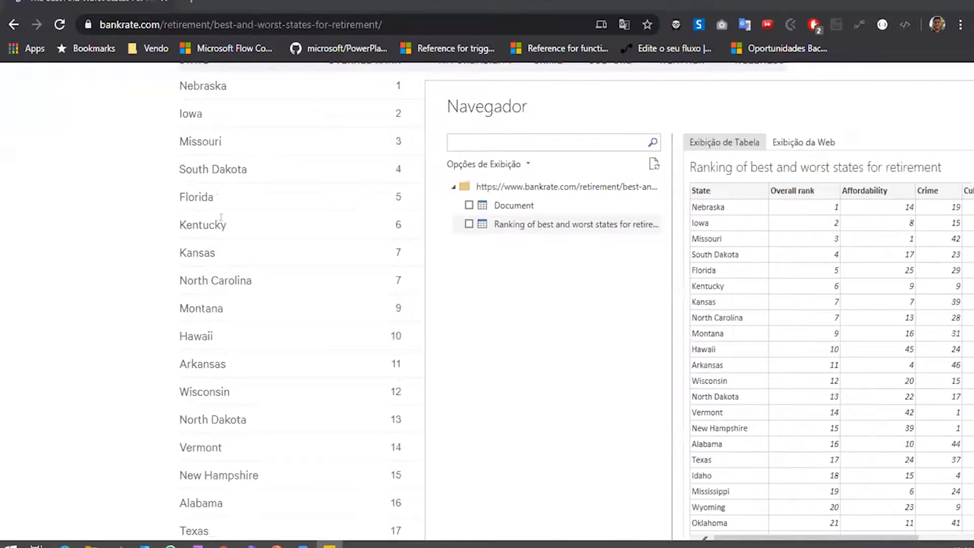
scroll(353, 236, "up", 4)
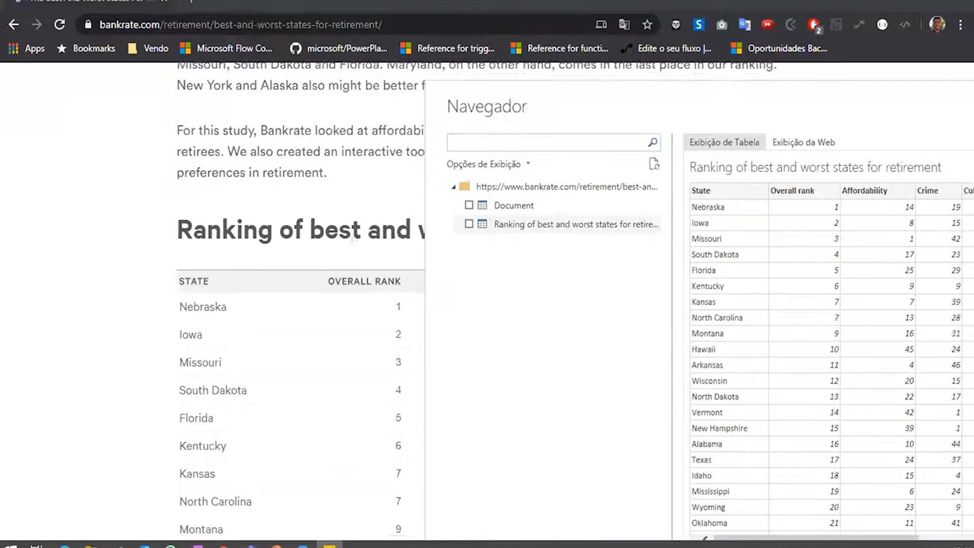
scroll(311, 200, "down", 3)
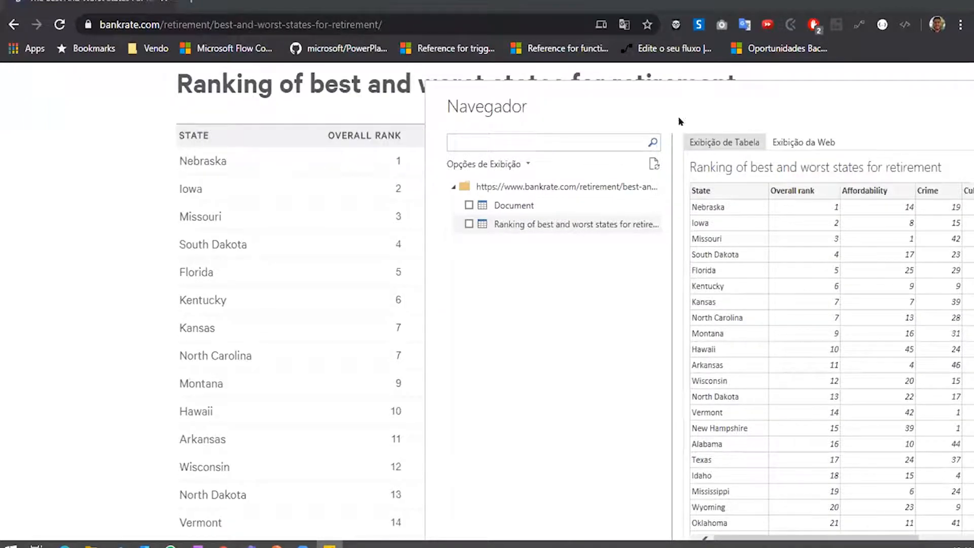
left_click_drag(658, 92, 435, 53)
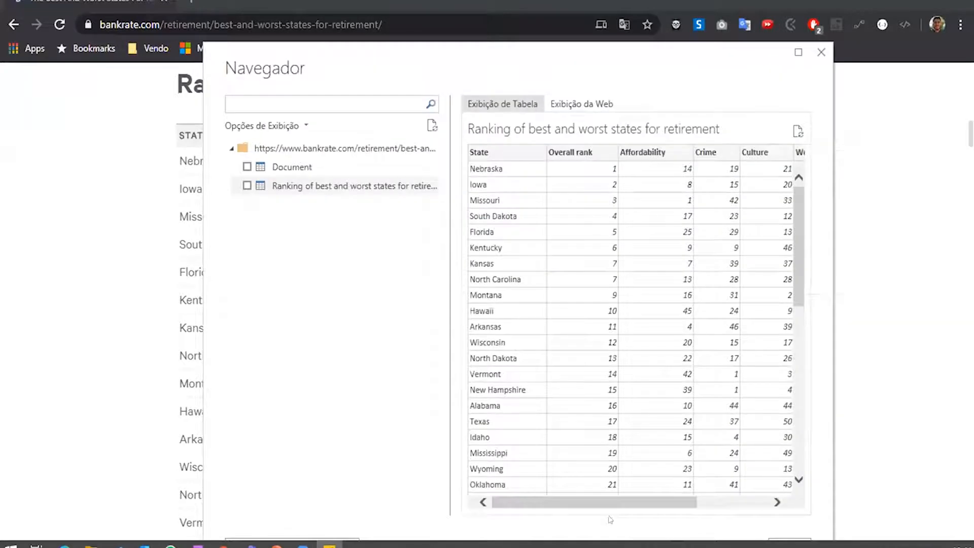
left_click_drag(614, 502, 544, 498)
left_click_drag(622, 497, 692, 497)
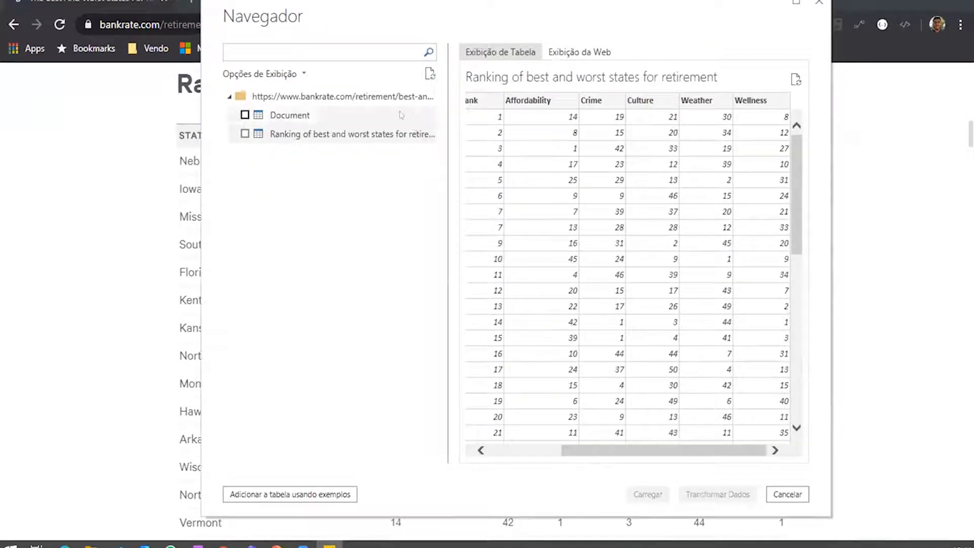
Load the Ranking of best and worst states for retirement table directly and return to the report canvas.
left_click(244, 134)
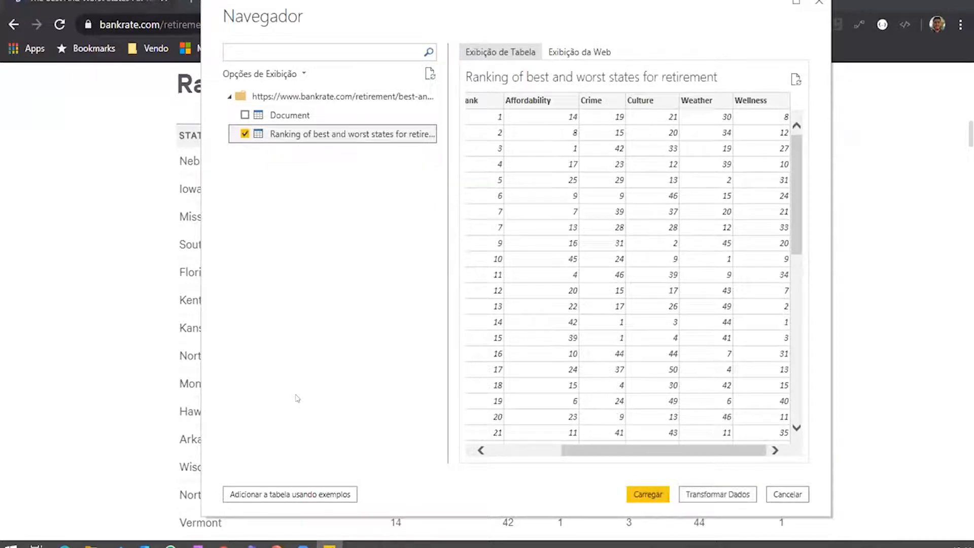
left_click(643, 496)
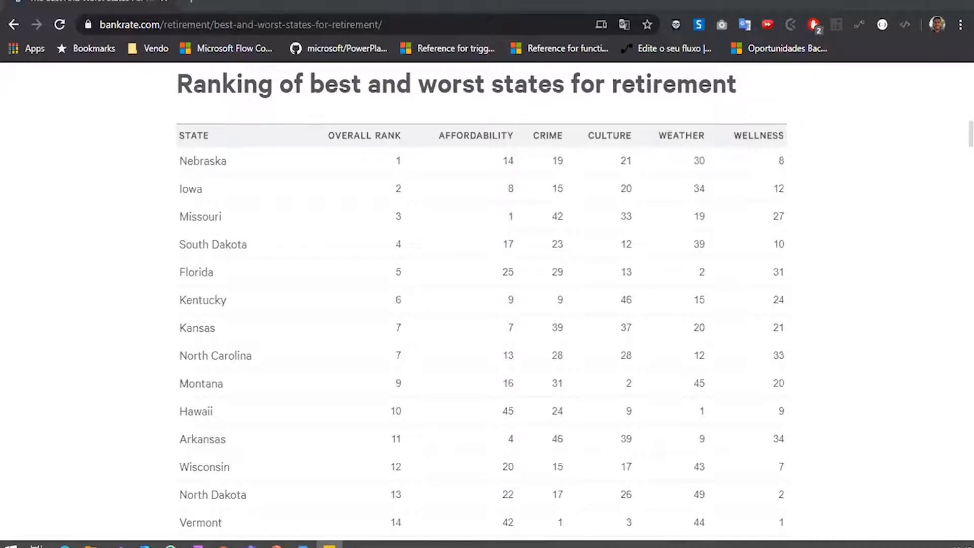
left_click(897, 2)
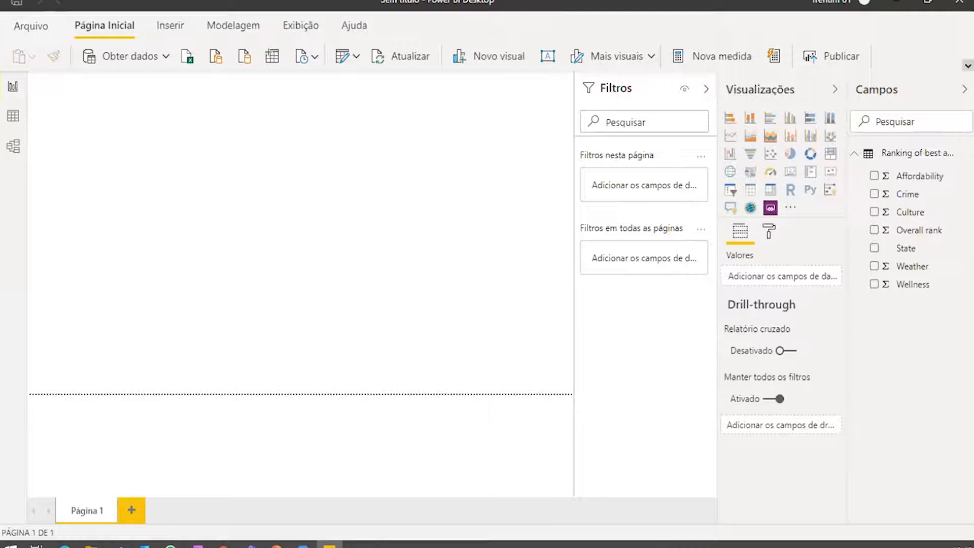
Expand the collapsed ribbon and collapse the Filters pane to widen the report canvas.
left_click(968, 66)
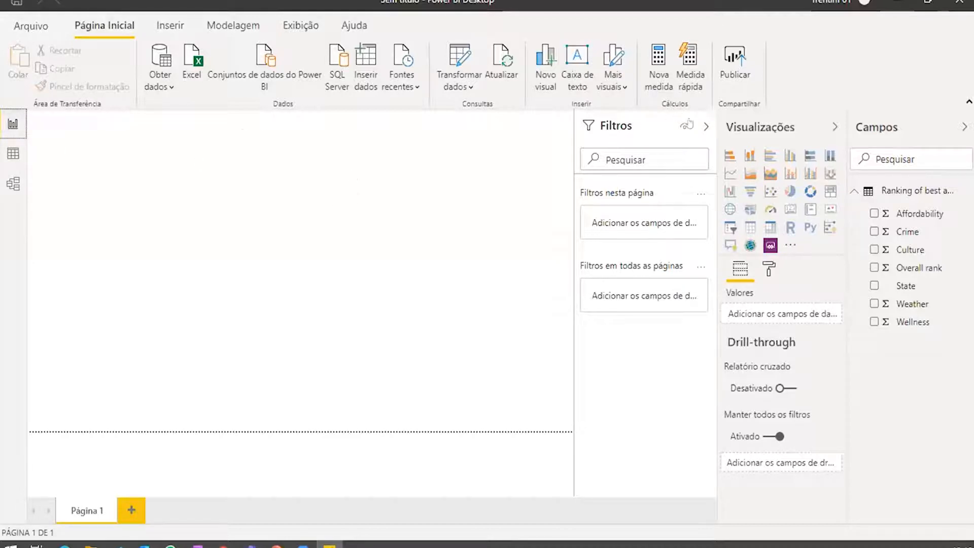
left_click(706, 127)
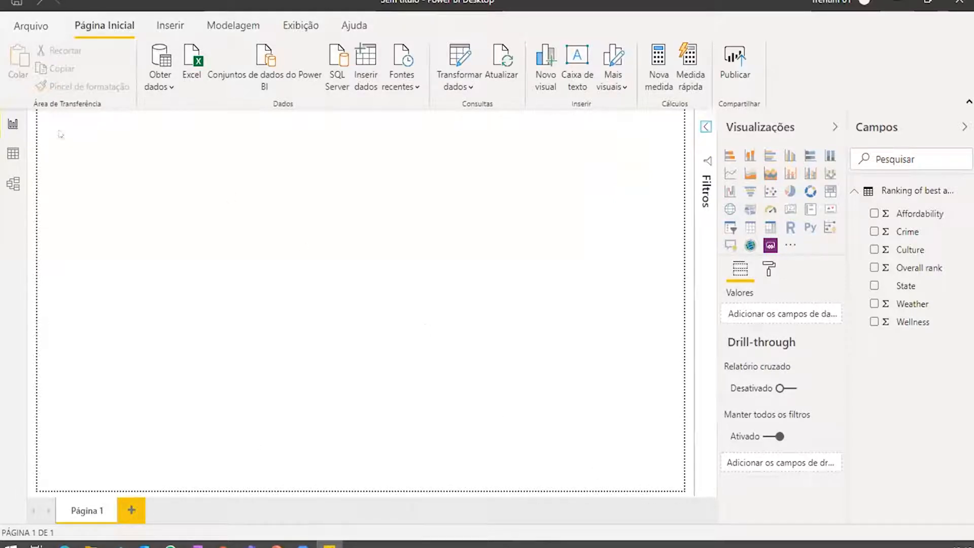
Inspect the imported ranking rows in Data view and select the Overall rank column.
left_click(13, 158)
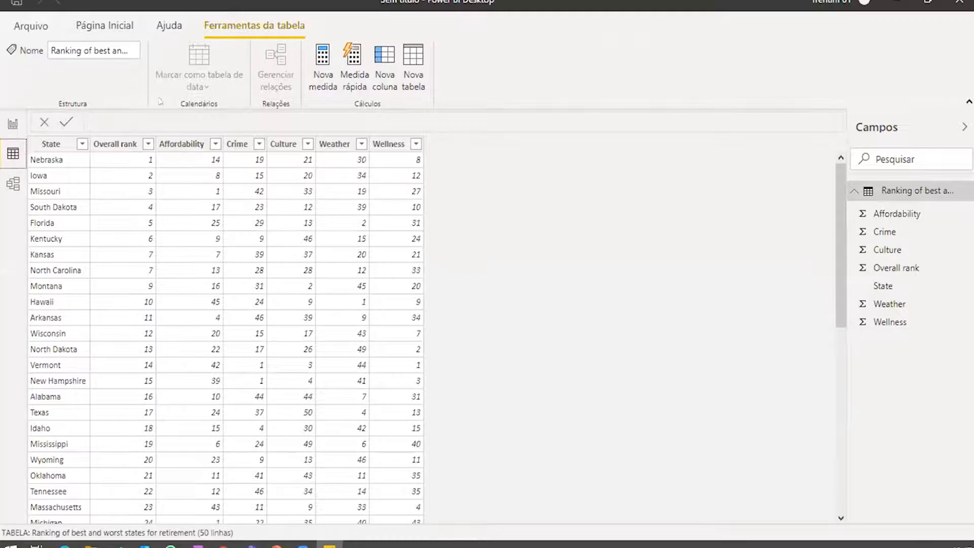
left_click(178, 26)
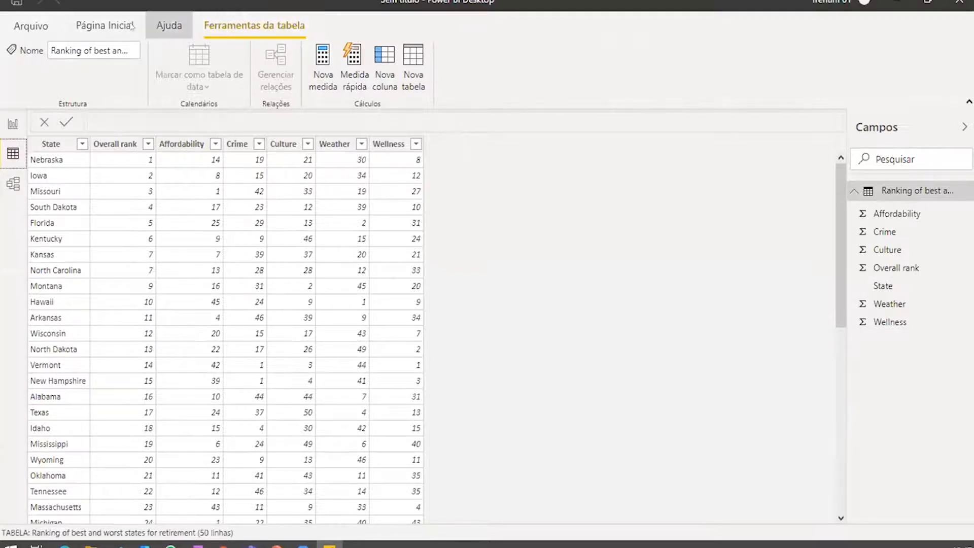
left_click(104, 25)
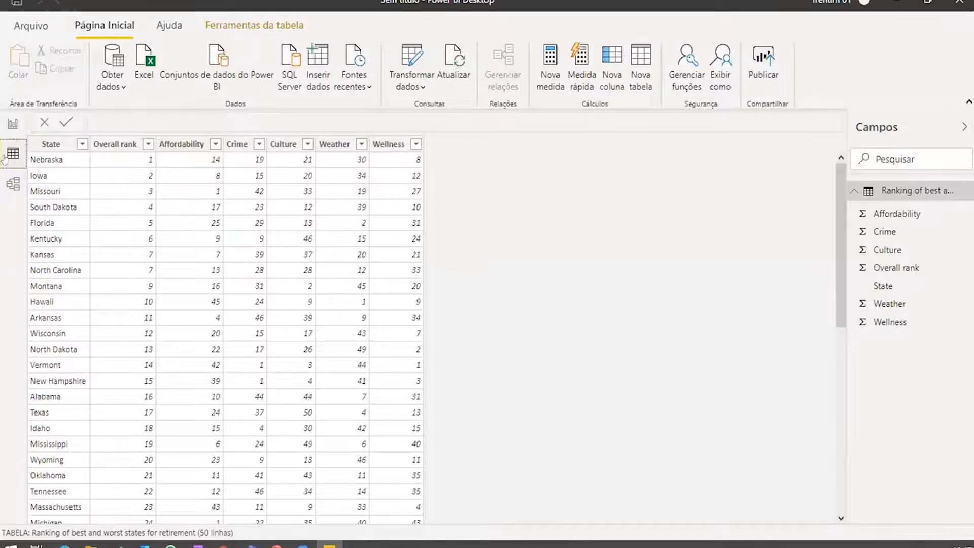
left_click(147, 168)
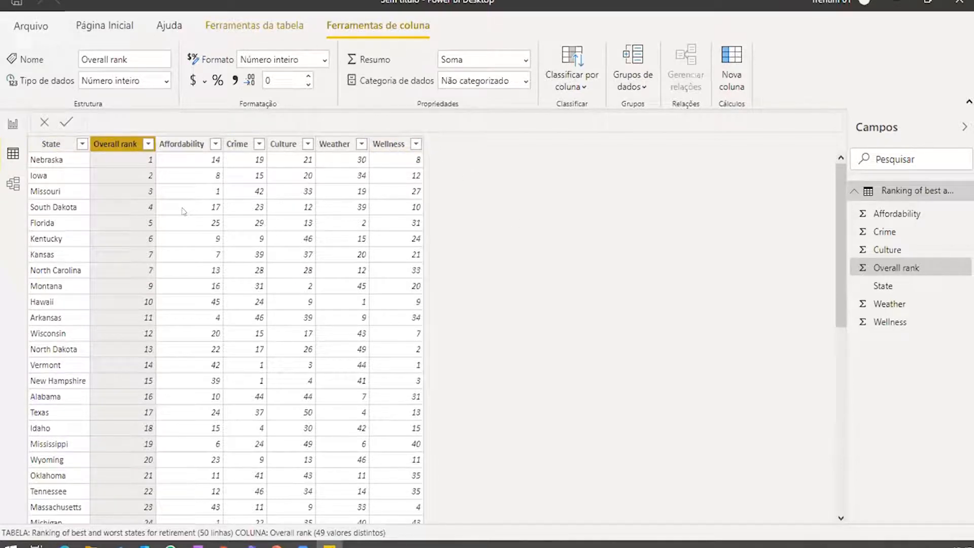
Show the imported table in Model view and collapse the Properties and Fields panes.
left_click(13, 184)
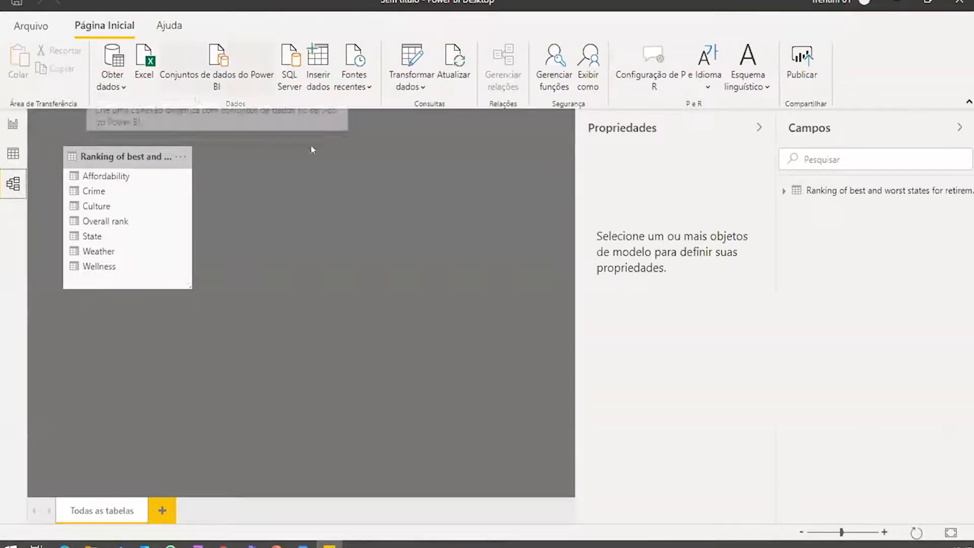
left_click(759, 129)
left_click(960, 127)
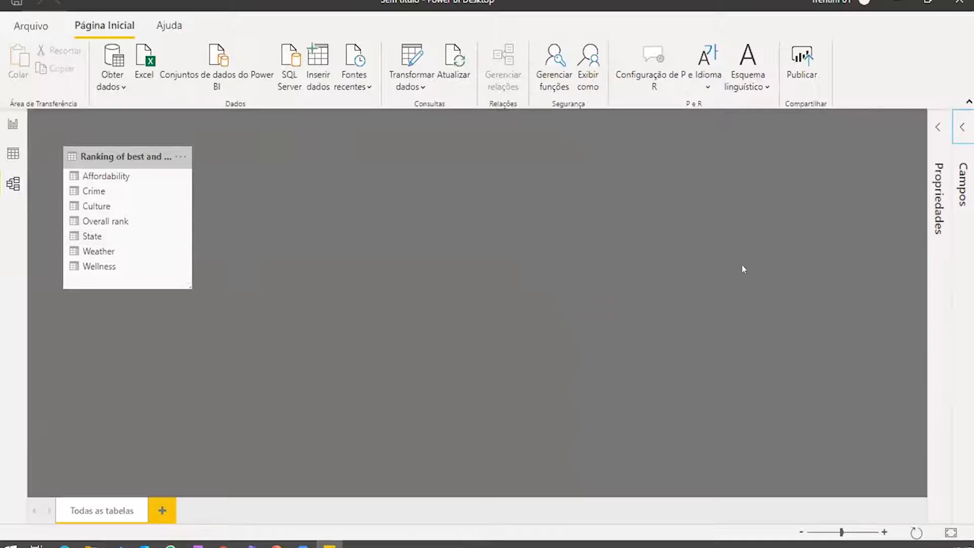
Create a table visual in Report view with State, Crime, Culture, Overall rank, Weather, Wellness and Affordability.
left_click(13, 124)
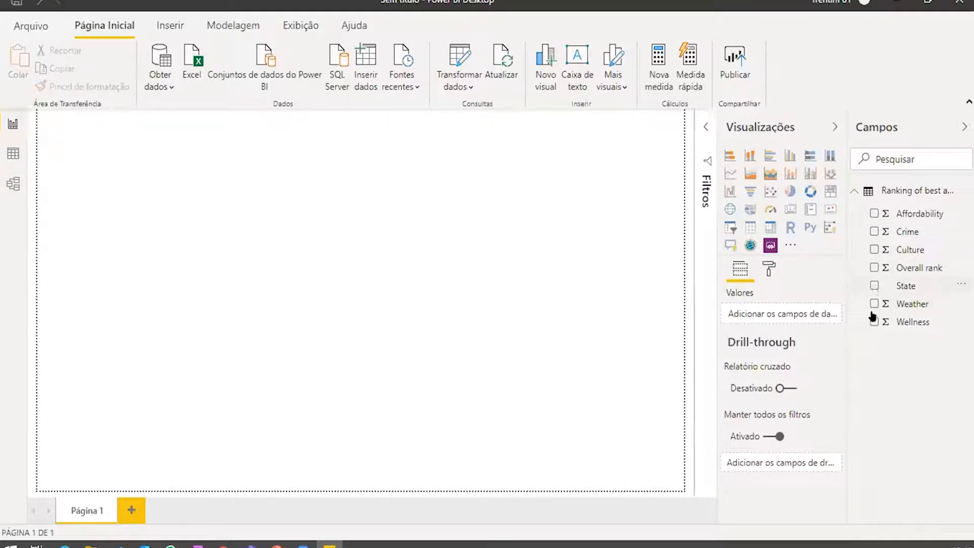
left_click(874, 286)
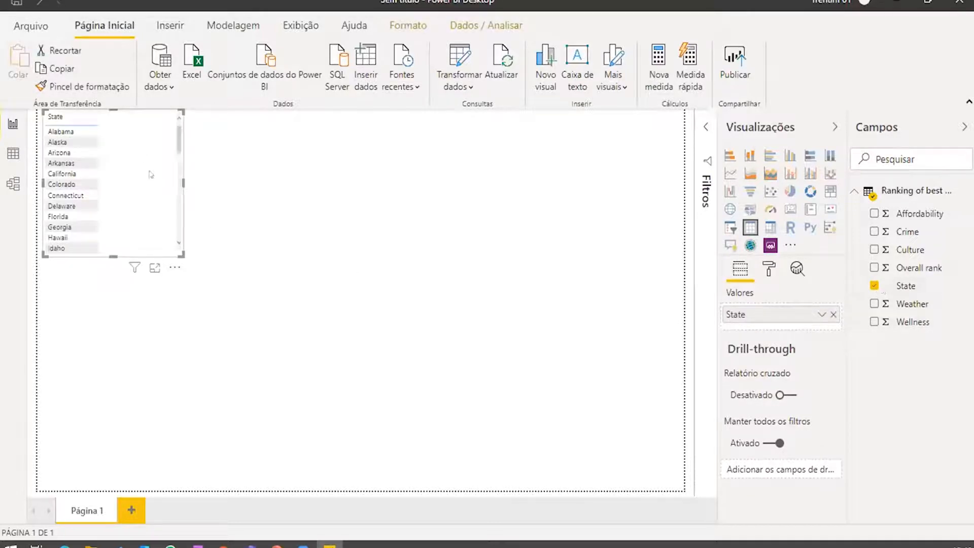
left_click(874, 232)
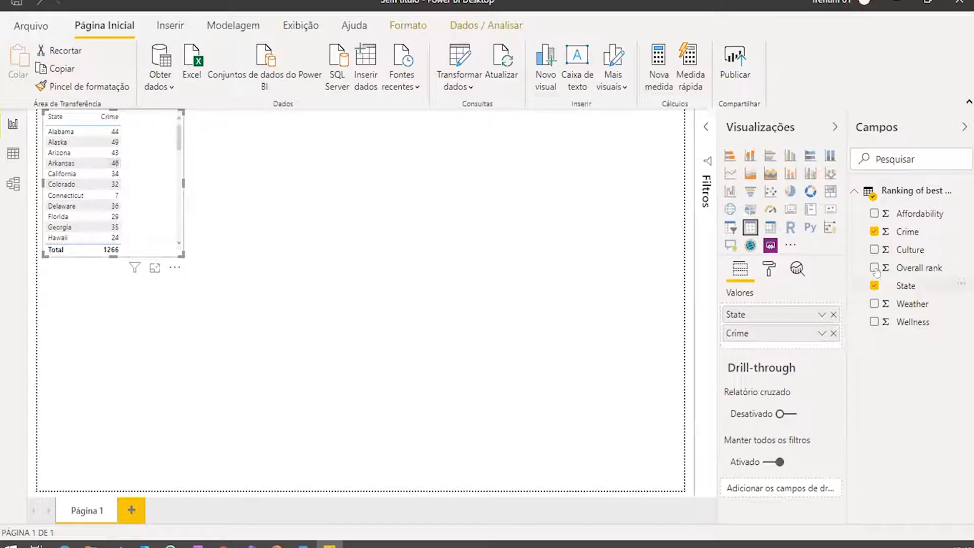
left_click(874, 249)
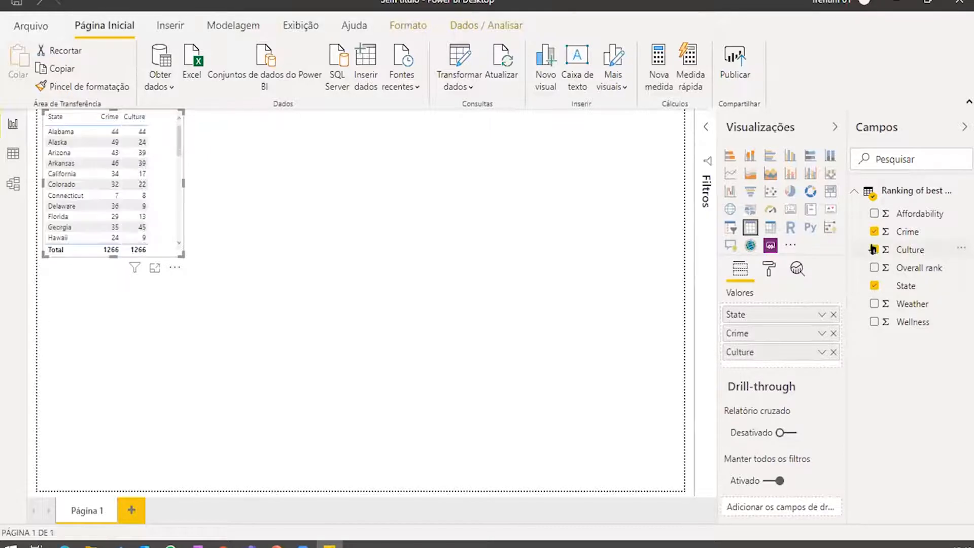
left_click(874, 268)
left_click(873, 304)
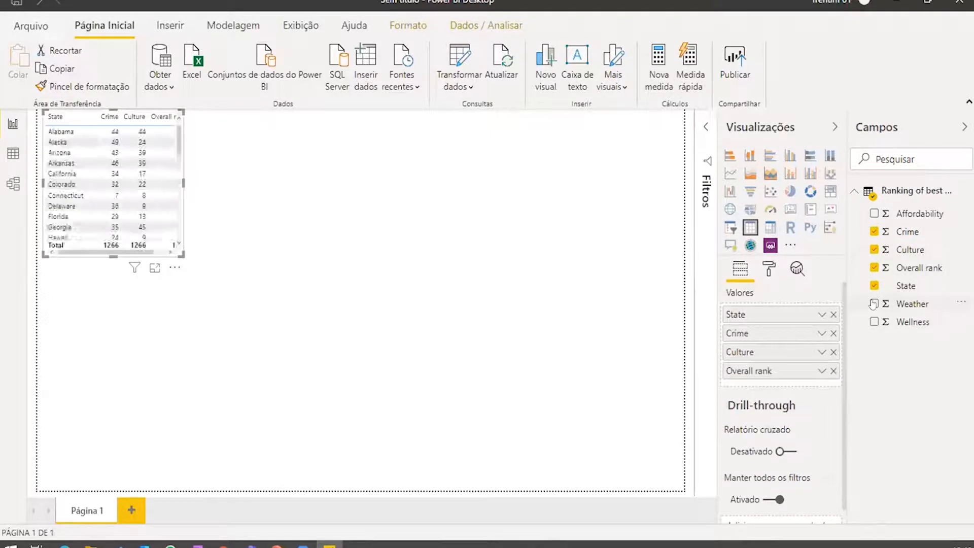
left_click(874, 321)
left_click(874, 214)
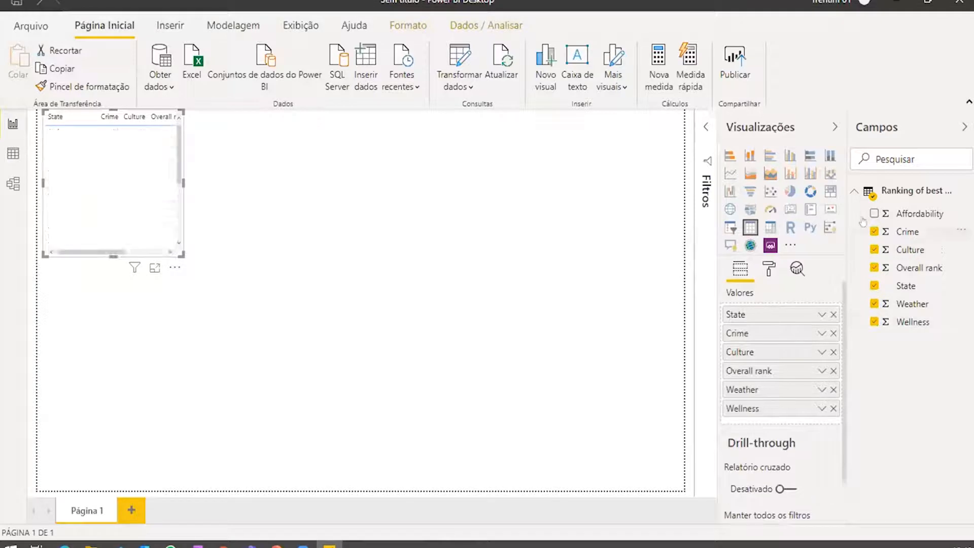
Enlarge the table visual to about 522 by 397 so all columns fit, and move it away from the page corner.
left_click_drag(182, 255, 303, 316)
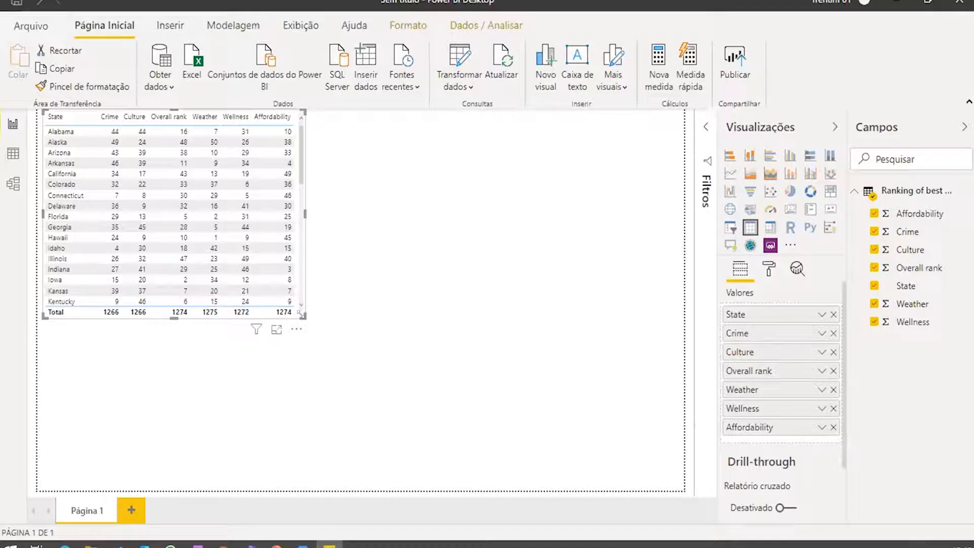
left_click(821, 315)
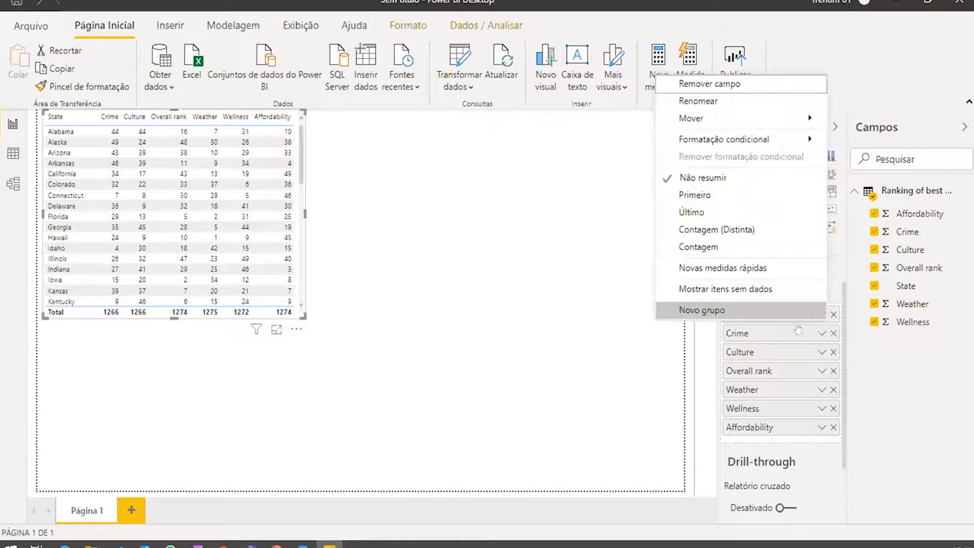
left_click(596, 353)
left_click(596, 353)
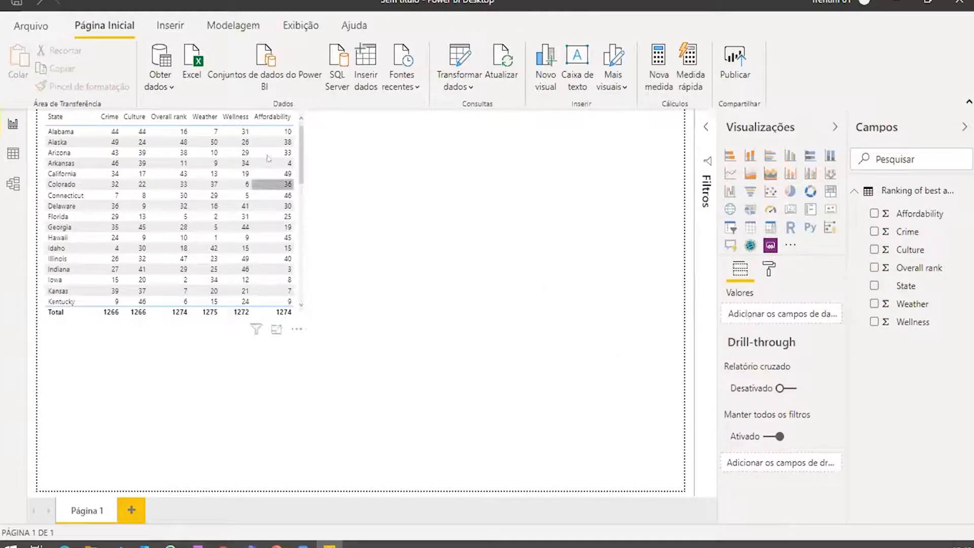
left_click_drag(302, 141, 363, 168)
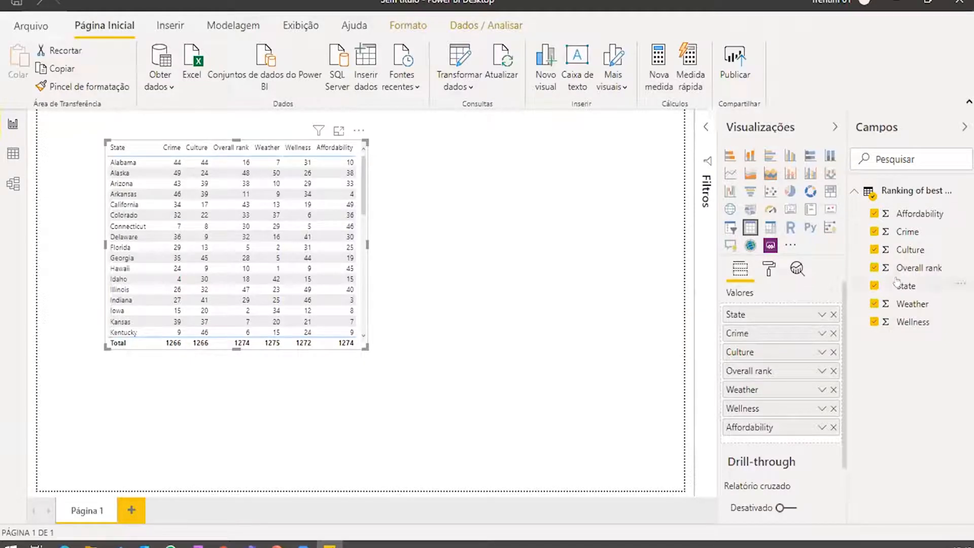
Rename the State field of the table visual to Estado.
left_click(820, 316)
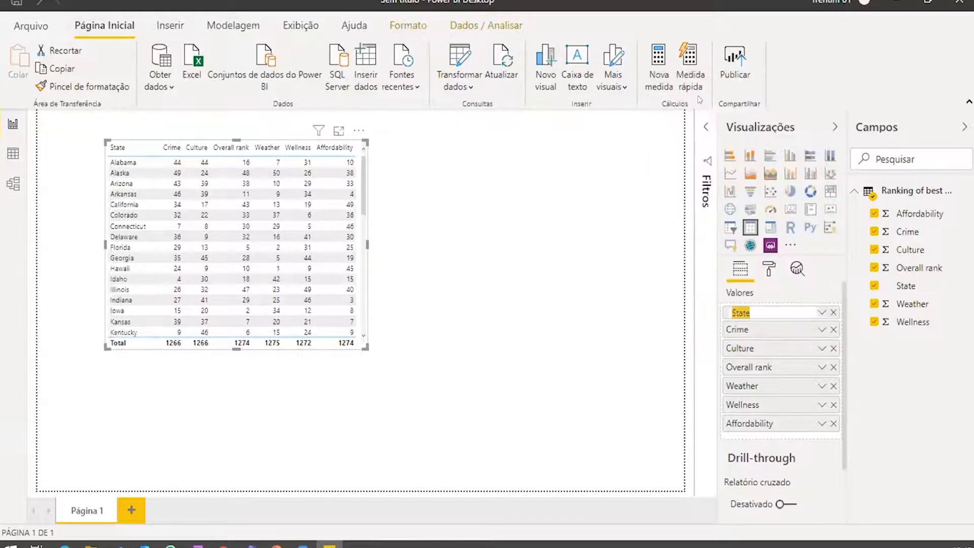
type("Estado")
key("Return")
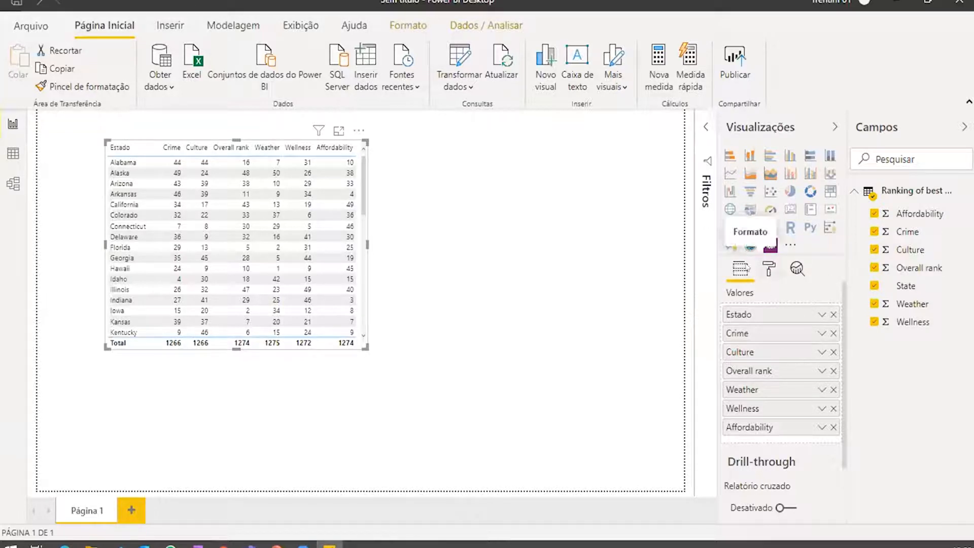
Review the table visual's general format settings and set its style to Mínimo.
left_click(768, 274)
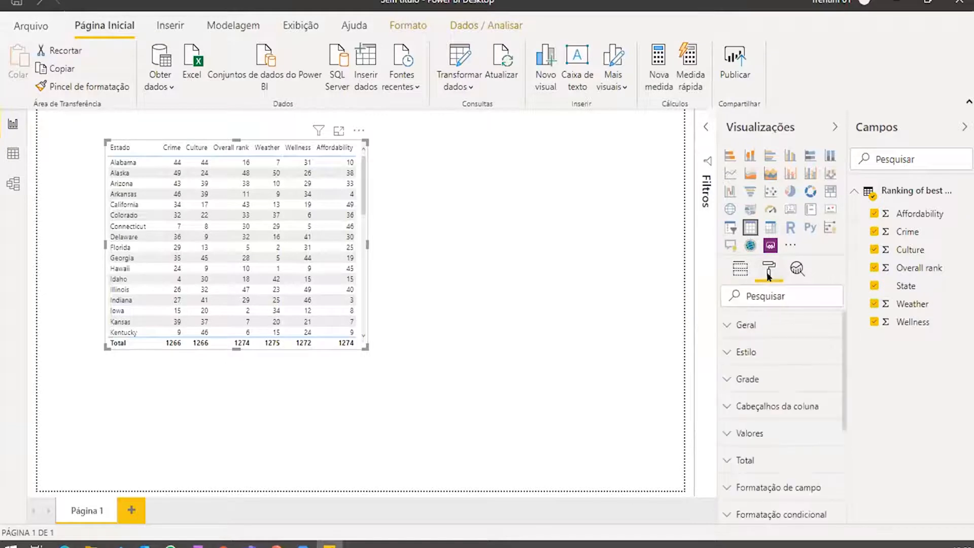
left_click(781, 316)
scroll(781, 325, "up", 2)
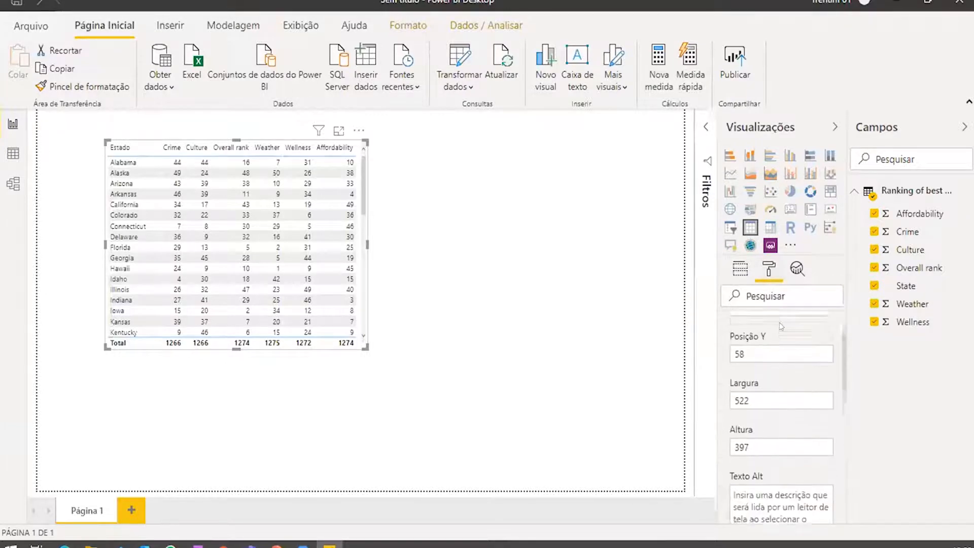
left_click(736, 327)
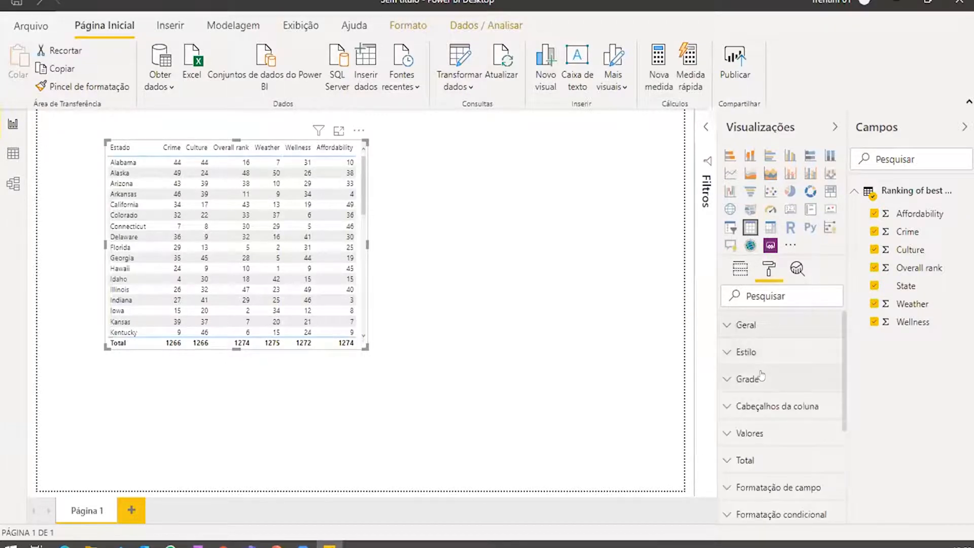
left_click(769, 354)
left_click(787, 394)
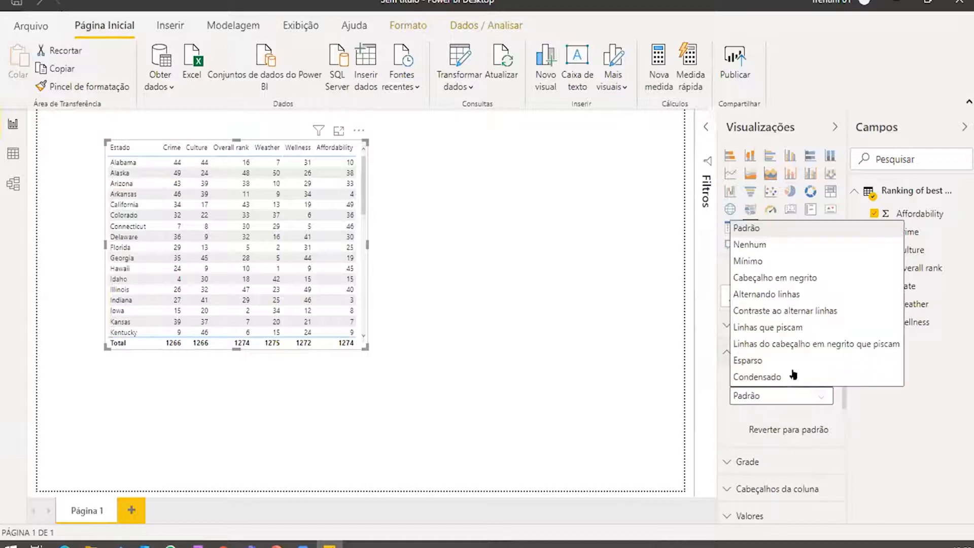
left_click(770, 261)
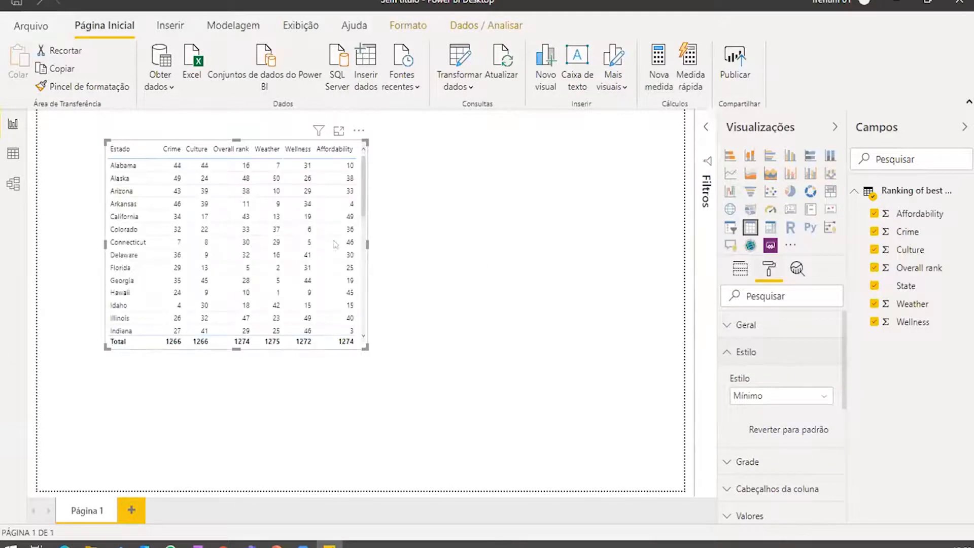
Try the Cabeçalho em negrito and Esparso styles on the table visual.
left_click(816, 396)
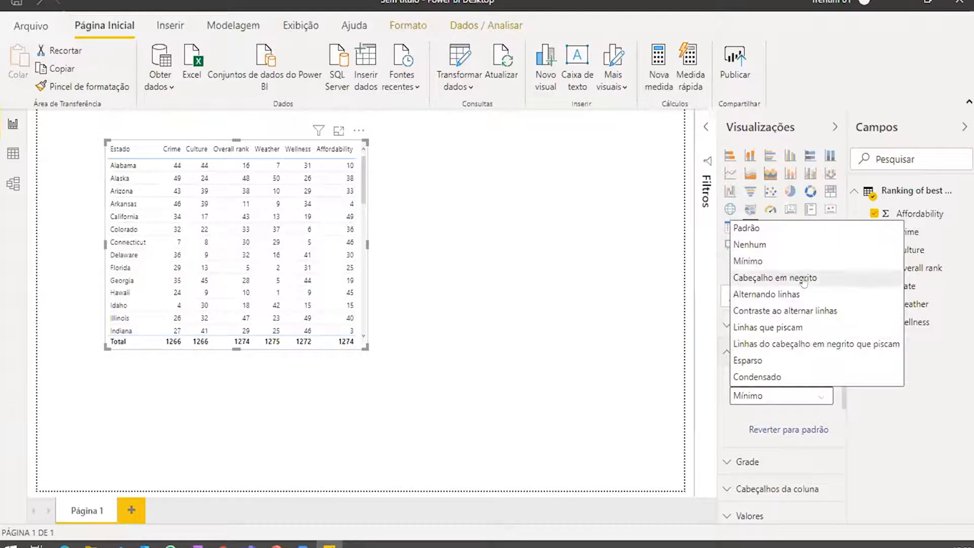
left_click(776, 277)
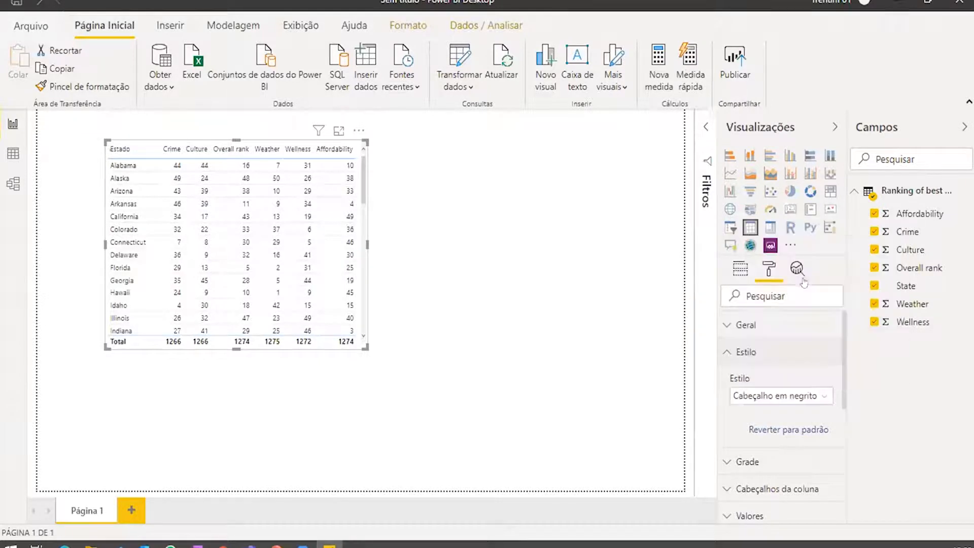
left_click(794, 401)
left_click(771, 362)
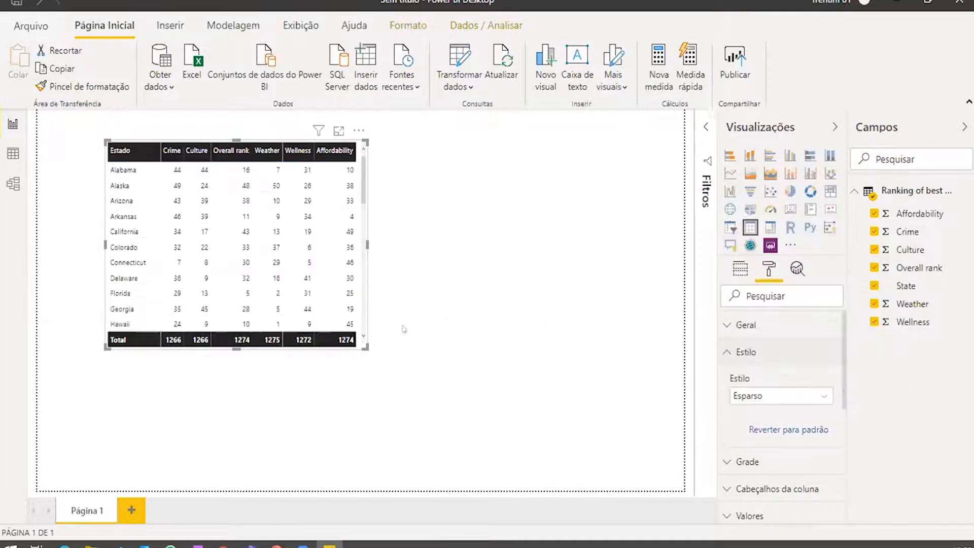
Enlarge the table visual slightly in width and height and set its style to Padrão.
left_click_drag(362, 344, 384, 370)
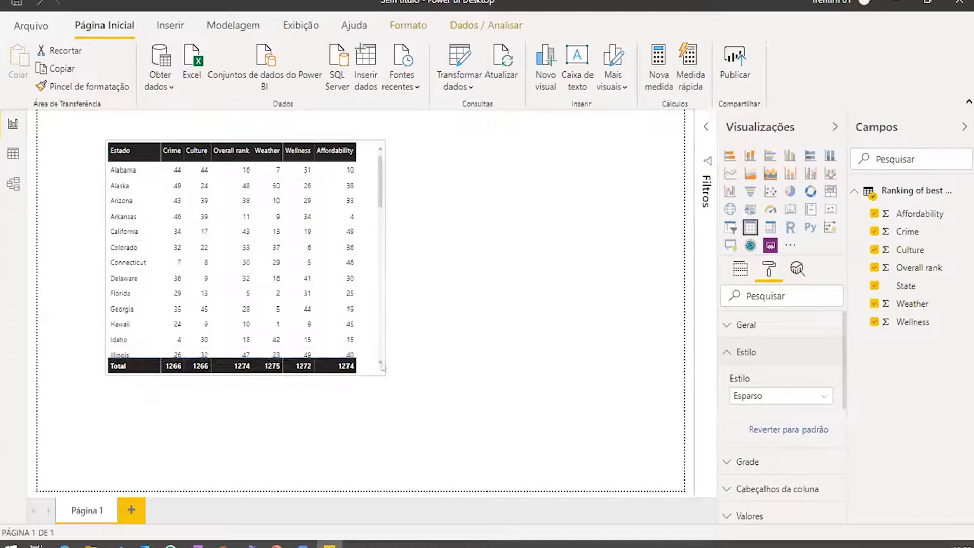
left_click(815, 399)
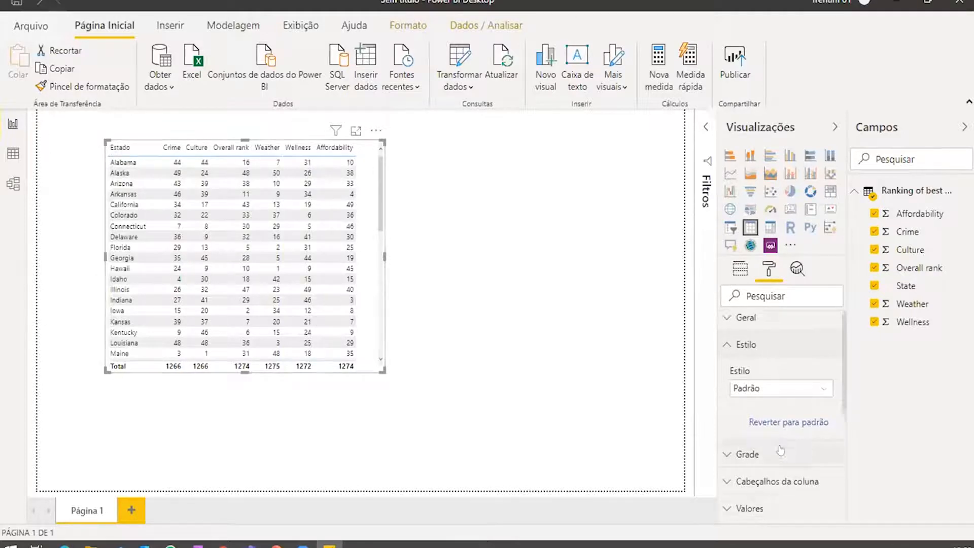
Turn the table visual's totals row off and back on in the Total format settings.
scroll(741, 379, "down", 3)
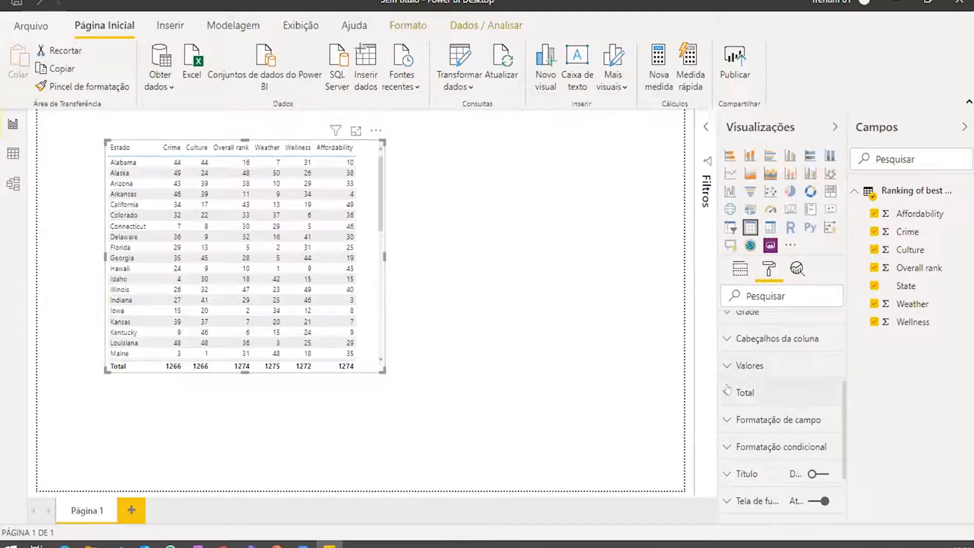
left_click(728, 391)
left_click(791, 440)
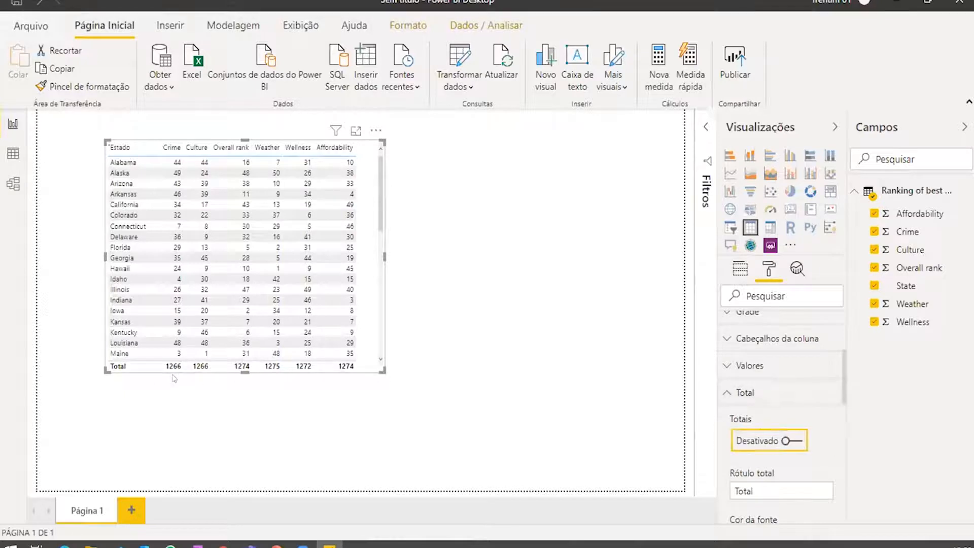
left_click(791, 440)
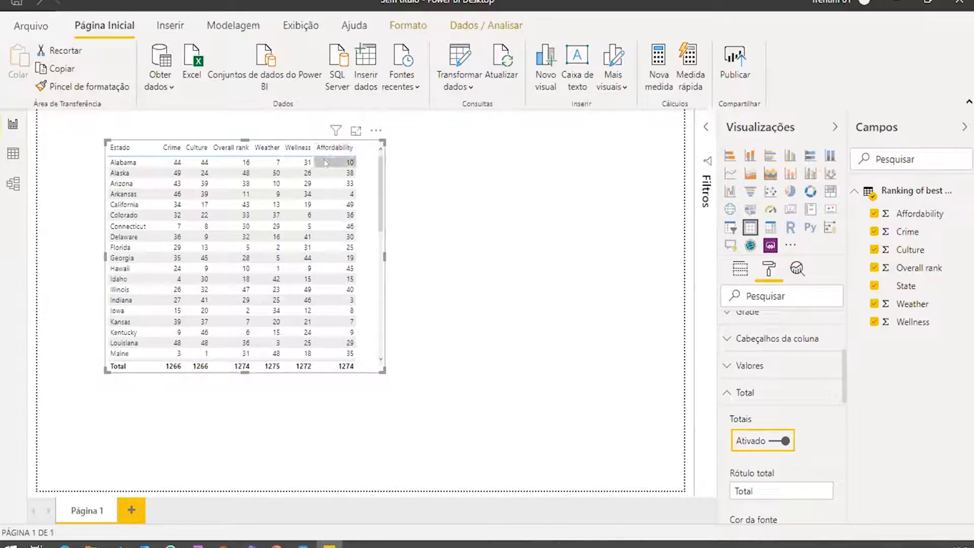
scroll(736, 403, "up", 2)
scroll(734, 410, "down", 2)
left_click(737, 392)
scroll(751, 358, "up", 3)
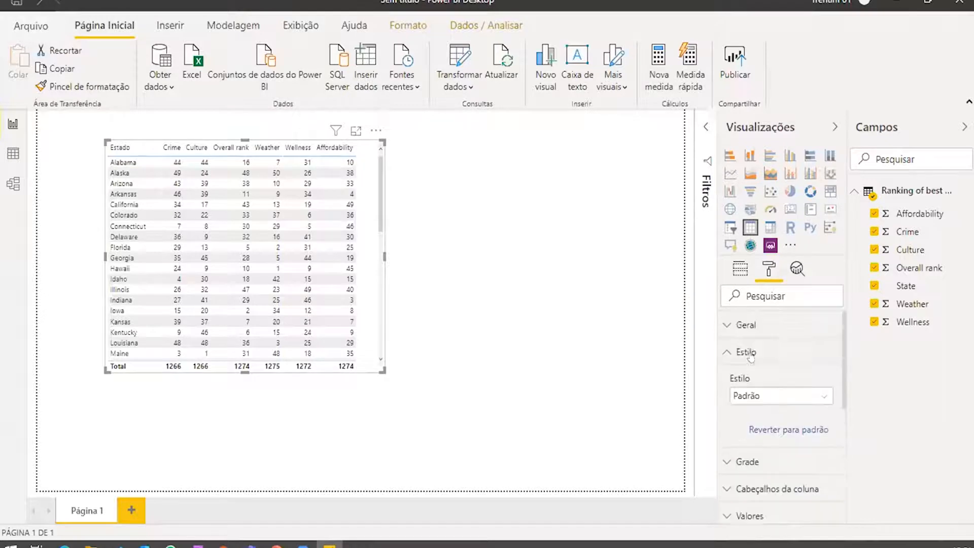
Change the aggregation of the table's Crime field to Média.
left_click(742, 269)
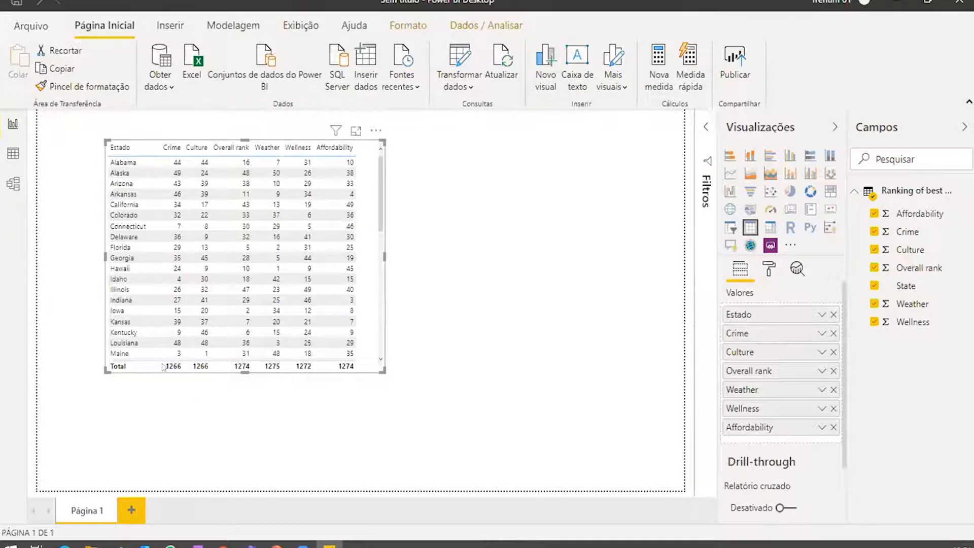
left_click(822, 333)
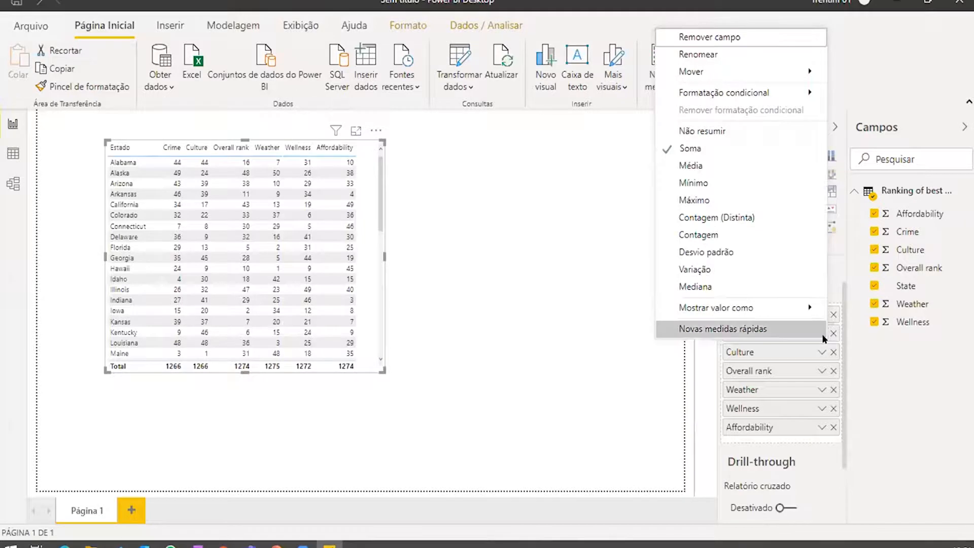
left_click(710, 165)
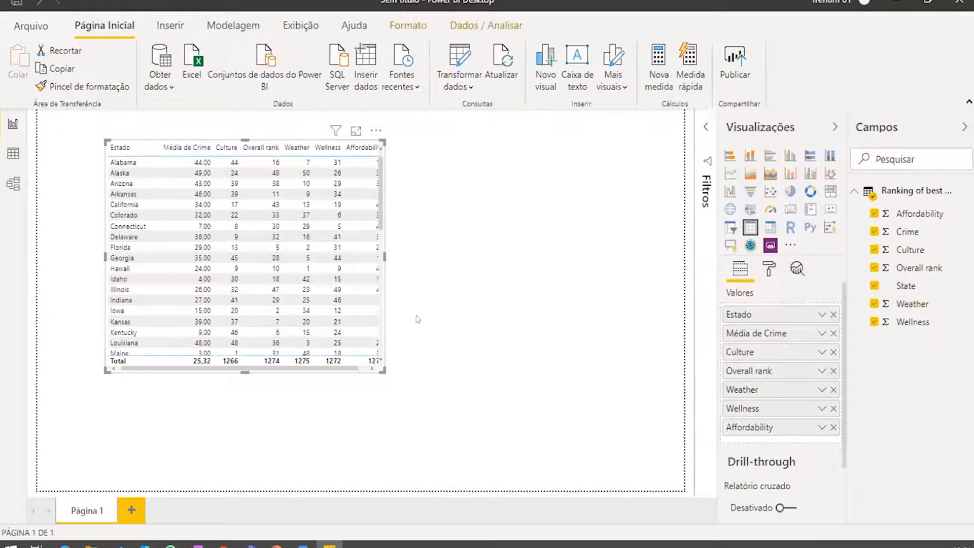
Enlarge the table visual until all columns fit again and move it close to the page's left edge.
left_click_drag(382, 376, 393, 402)
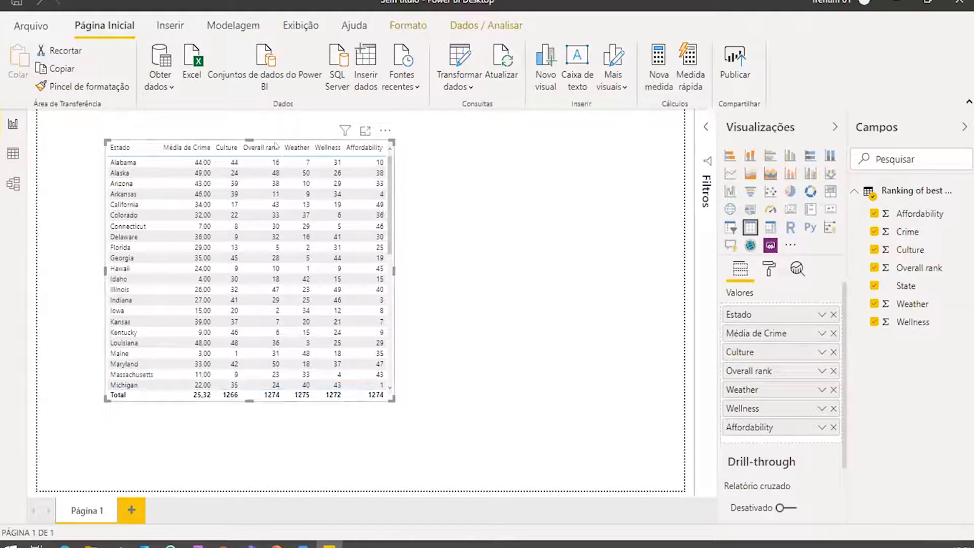
left_click_drag(243, 138, 185, 133)
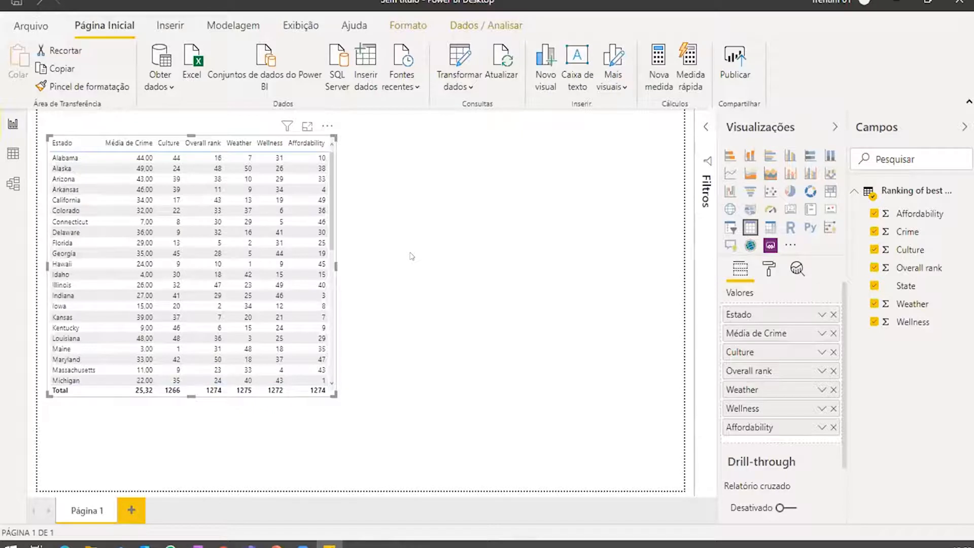
left_click(412, 256)
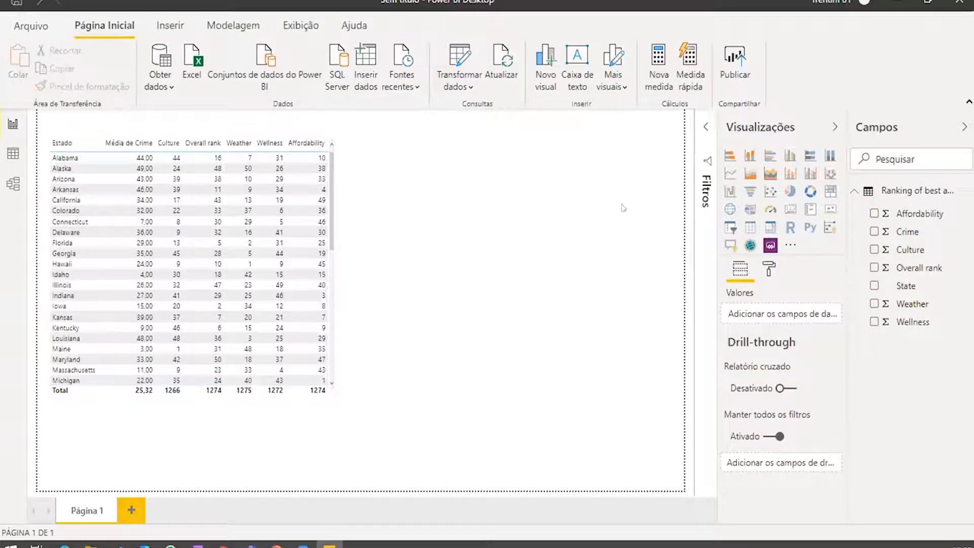
Add a stacked column chart, place it to the right of the table and make it slightly taller.
left_click(750, 157)
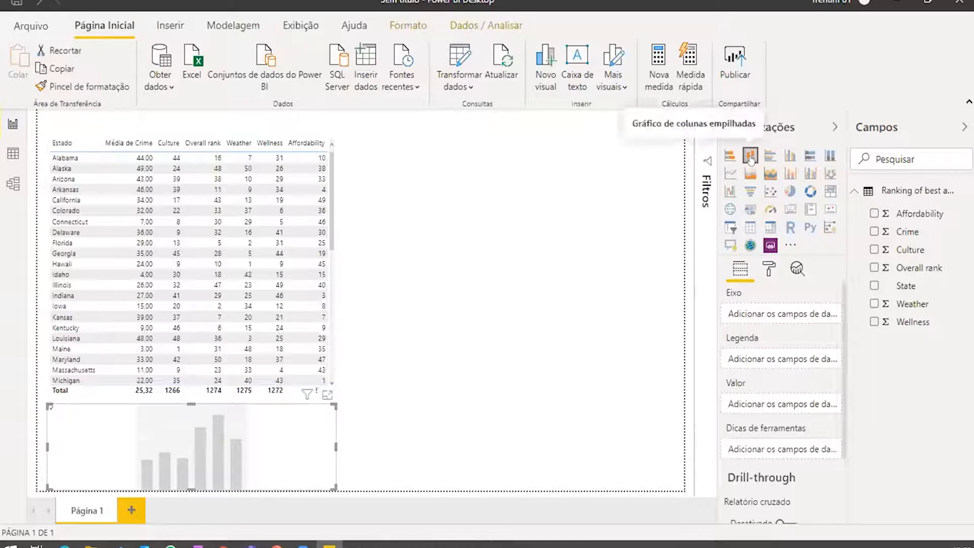
left_click_drag(262, 414, 528, 209)
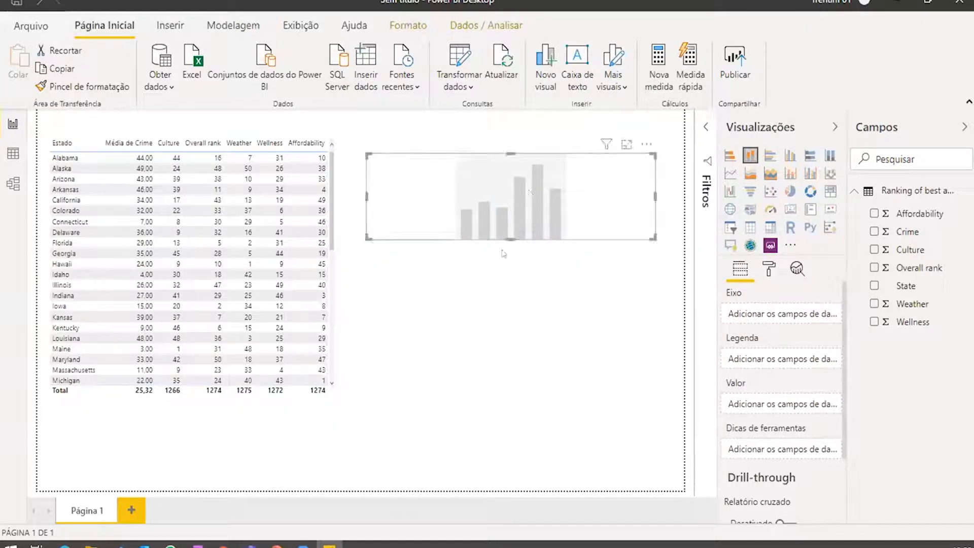
left_click_drag(508, 236, 507, 264)
Assign State to the column chart's axis and Crime to its value, and stretch the chart to about the table's height.
left_click_drag(900, 285, 742, 320)
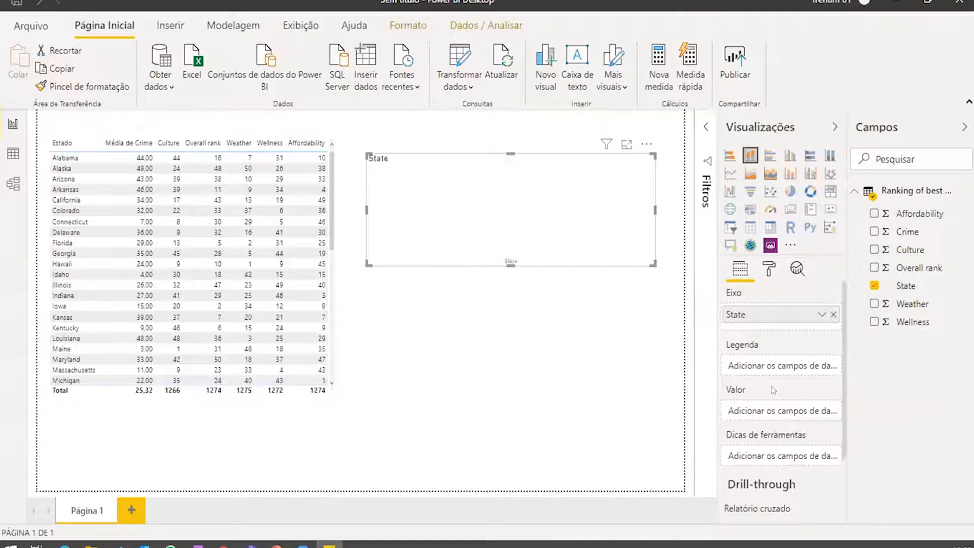
left_click_drag(907, 232, 761, 412)
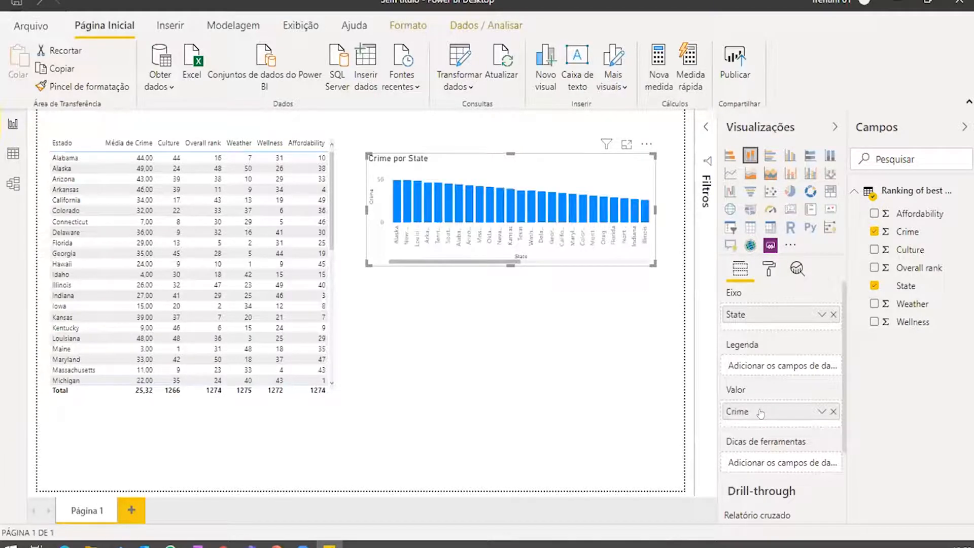
left_click_drag(511, 265, 510, 415)
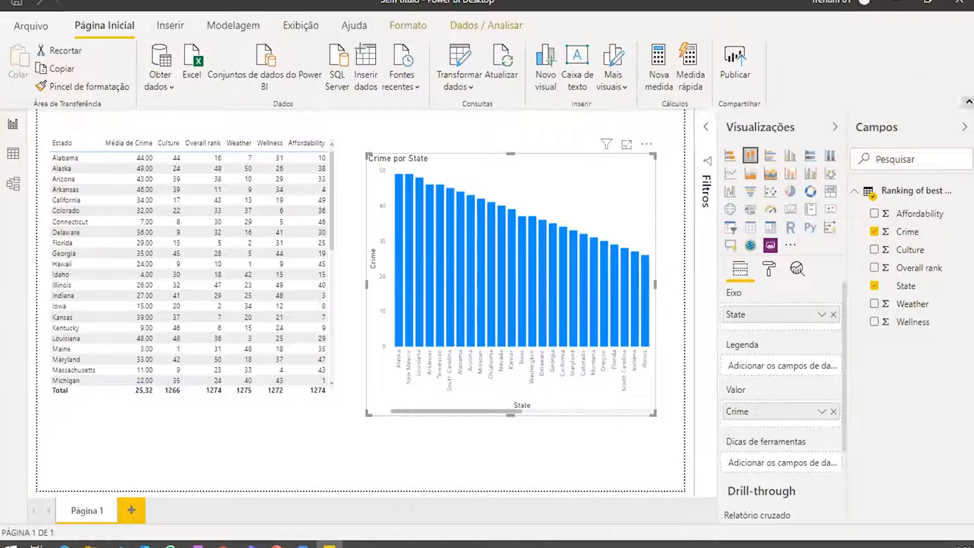
Collapse the ribbon to gain canvas space and sort the Crime por State chart in ascending order.
left_click(962, 101)
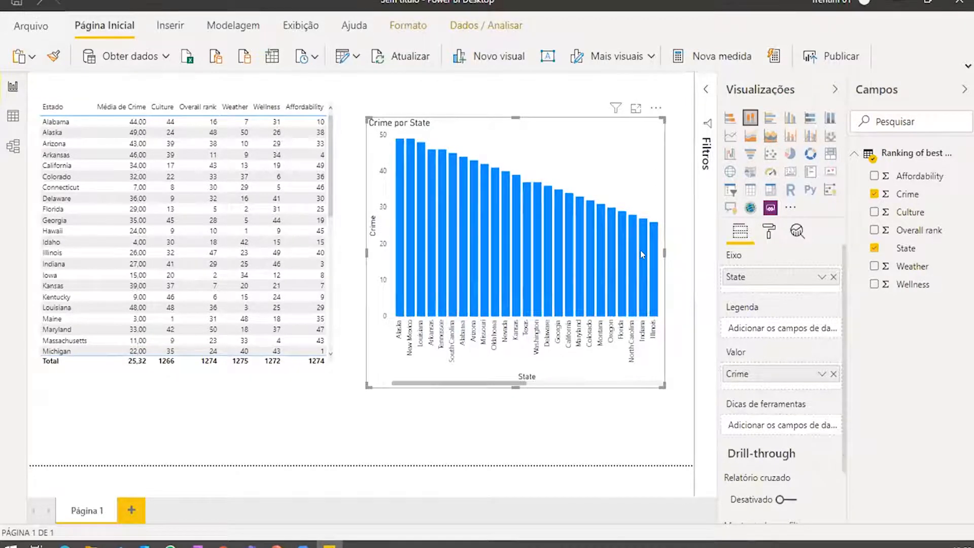
mouse_move(640, 250)
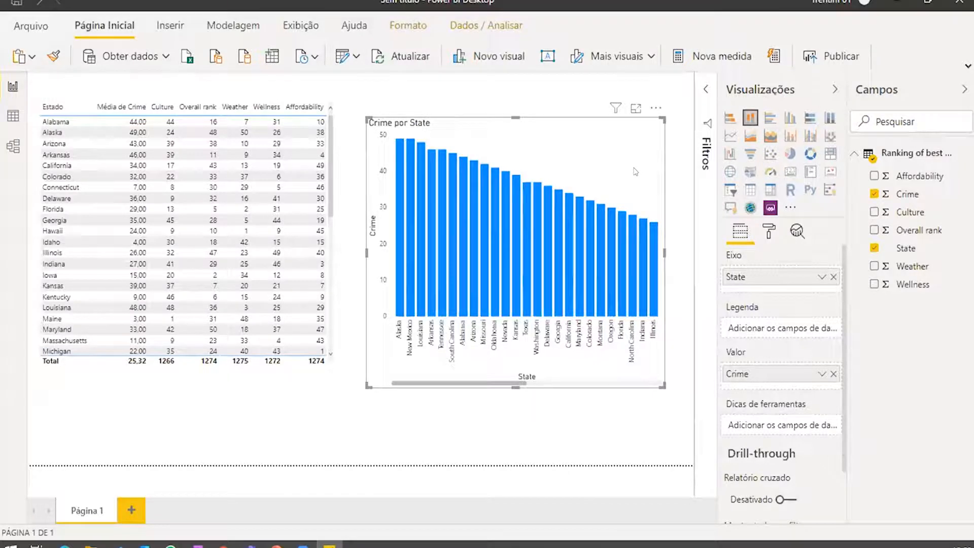
left_click(656, 109)
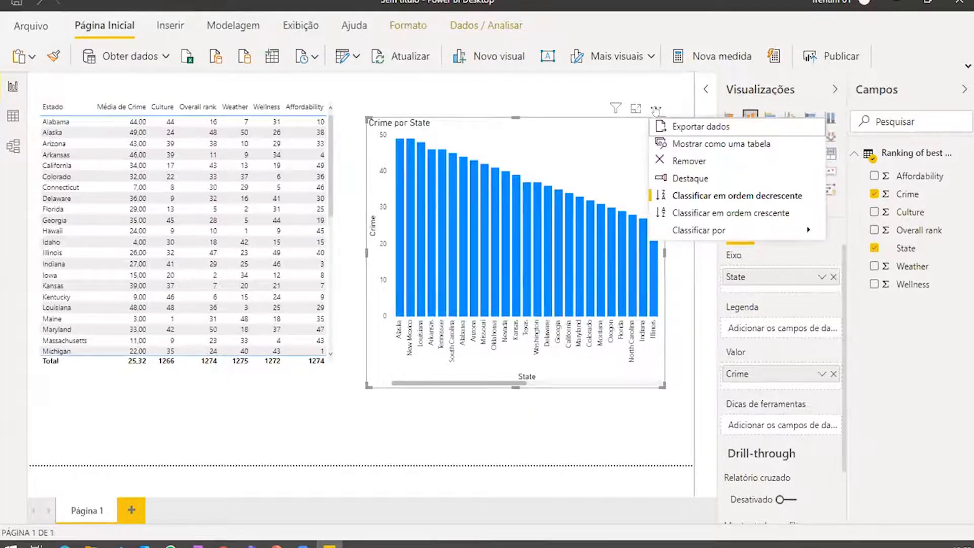
left_click(692, 213)
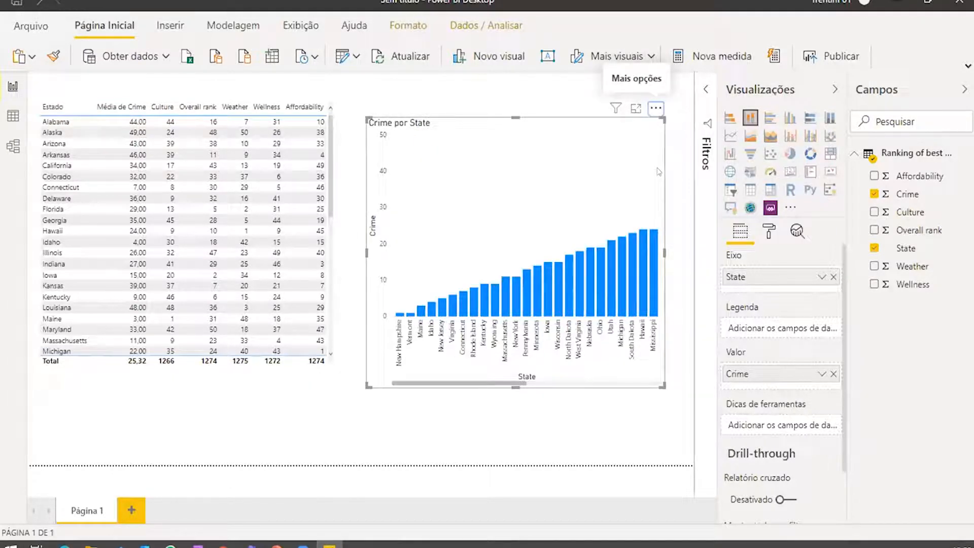
Review the column chart's data colour settings and move the chart and the table up to the page's upper edge.
left_click_drag(531, 159, 518, 139)
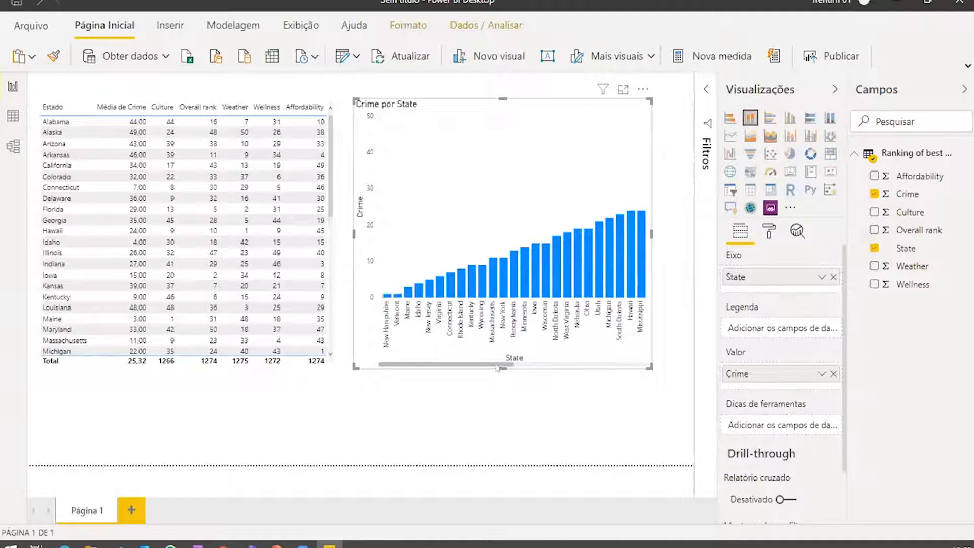
left_click(769, 233)
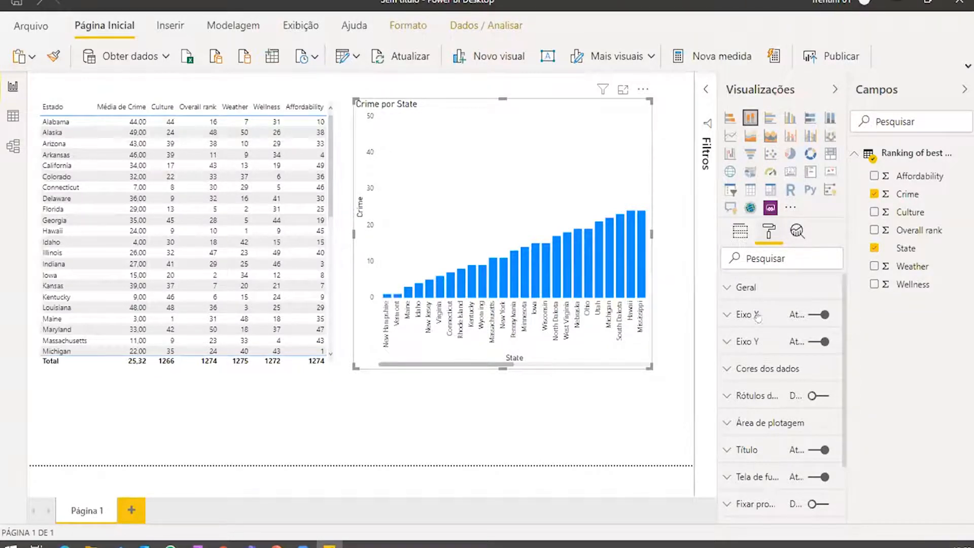
left_click(762, 371)
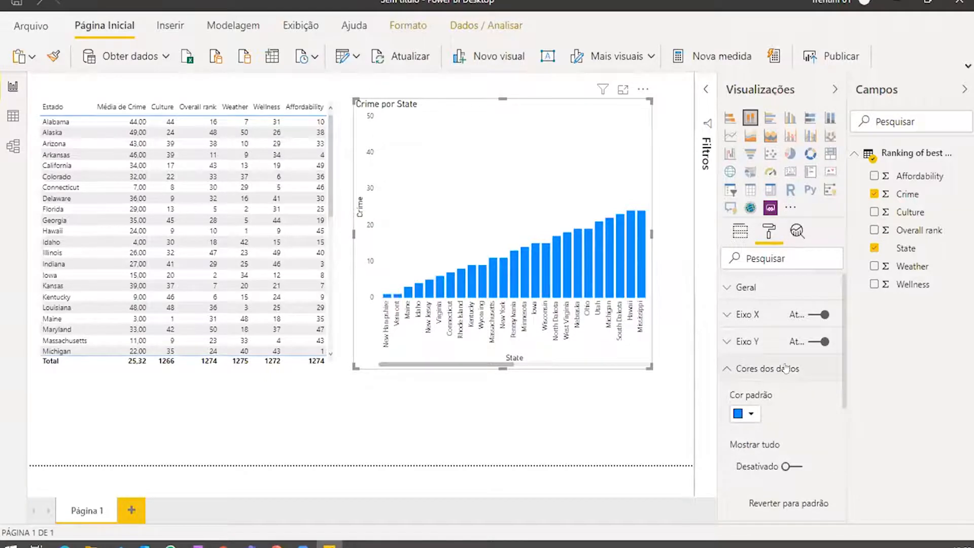
left_click(759, 366)
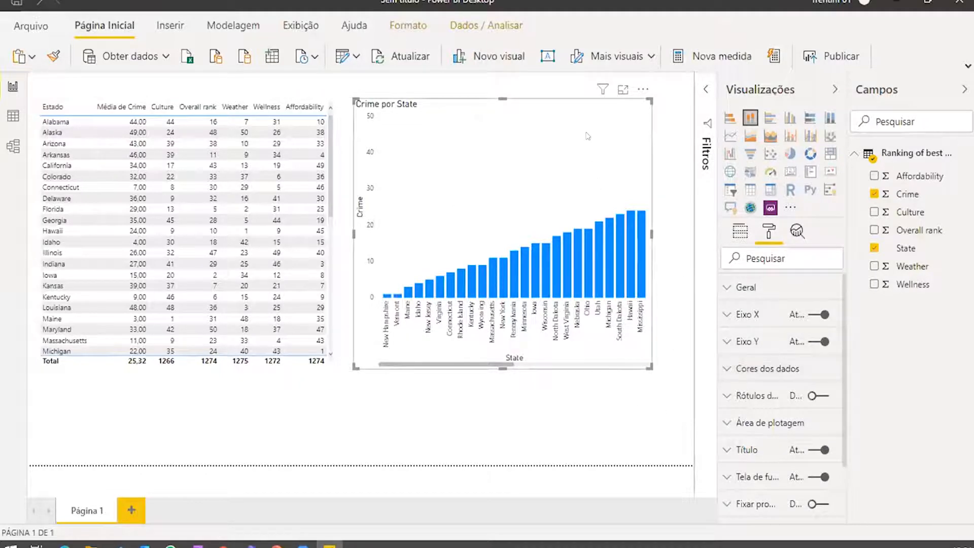
left_click_drag(589, 138, 572, 120)
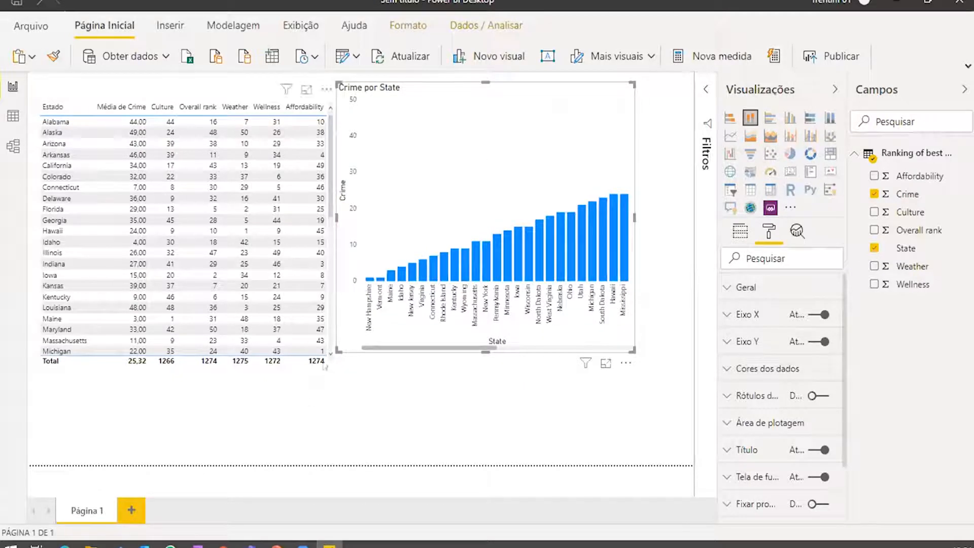
left_click_drag(325, 363, 324, 336)
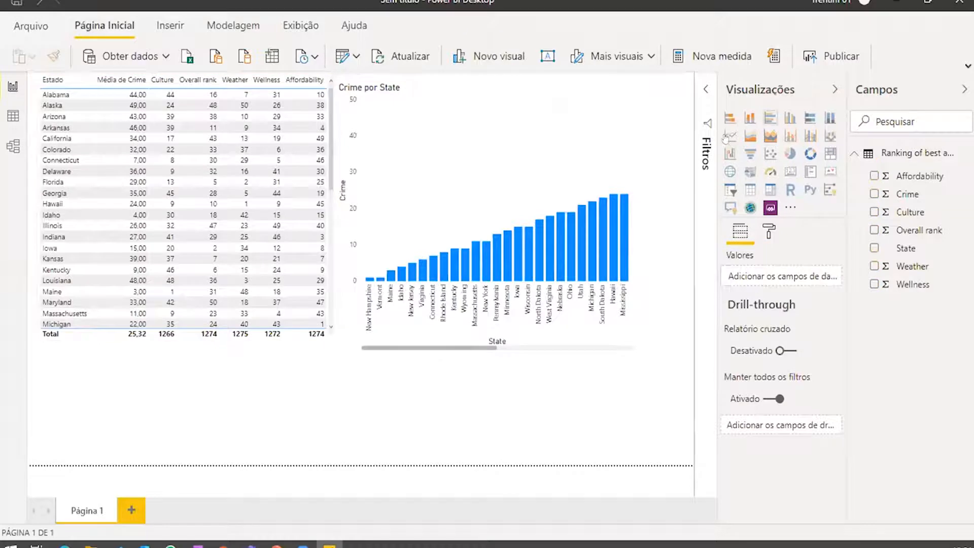
Check the options for importing more visuals and nudge the Crime por State chart slightly up and away from the table.
left_click(791, 208)
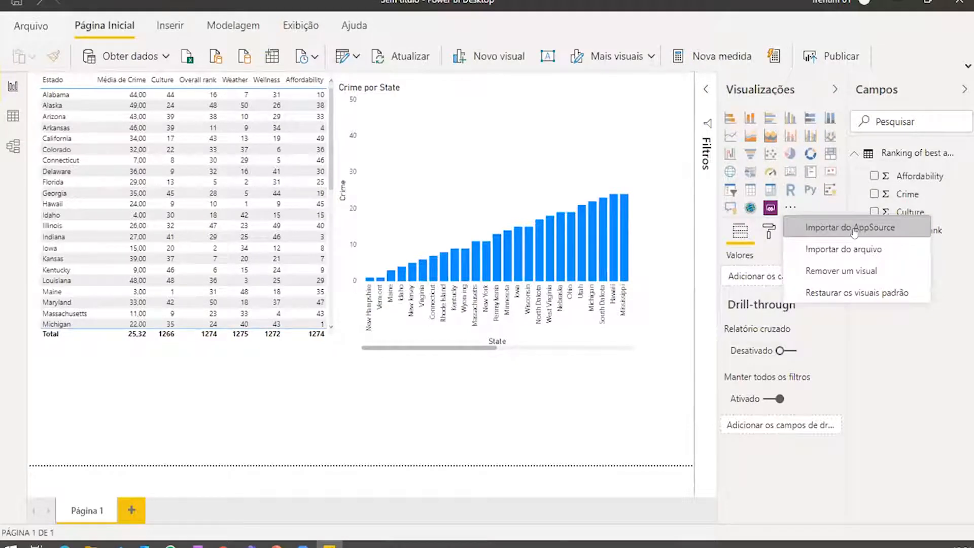
left_click(567, 401)
left_click(518, 349)
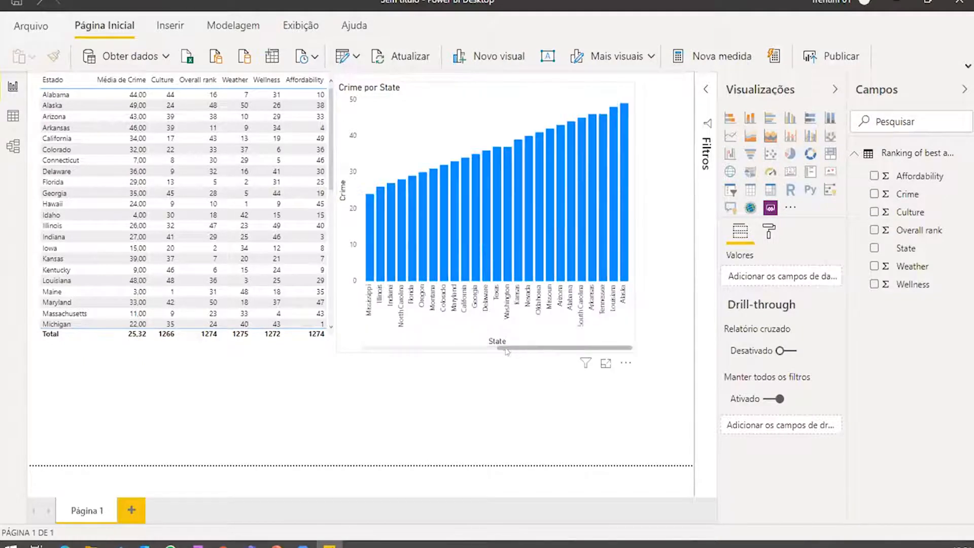
left_click(506, 351)
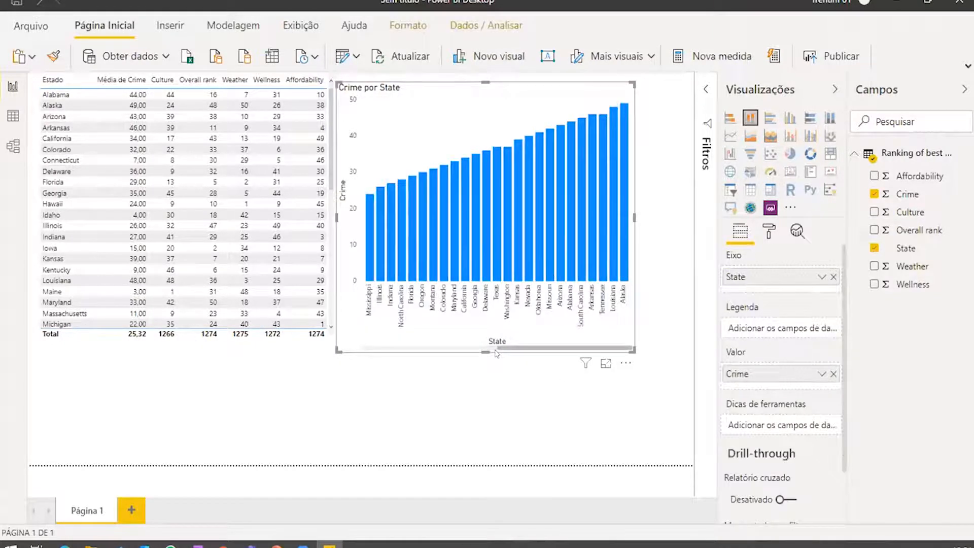
Add an empty Mapa coroplético visual below the table.
left_click(474, 388)
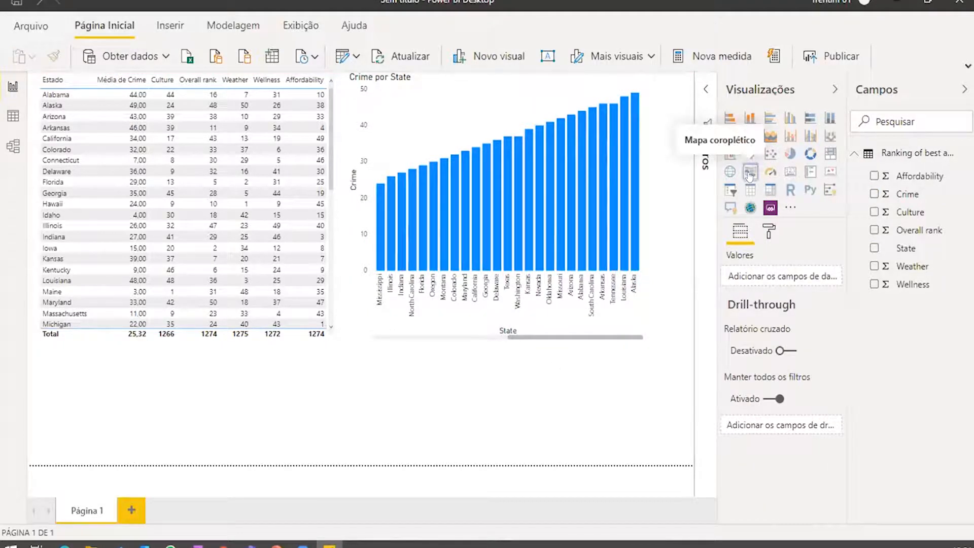
left_click(750, 175)
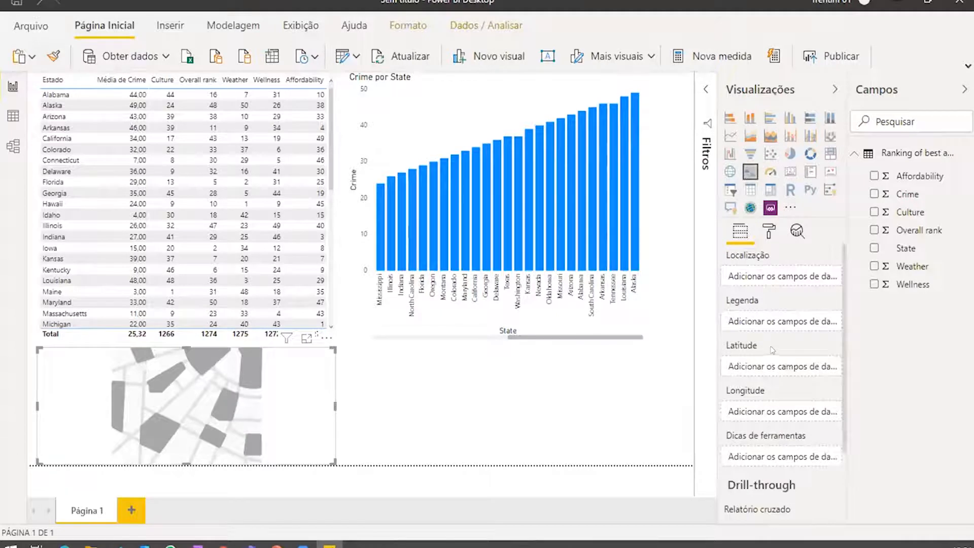
Assign the State field to the choropleth map's location and extend the map upward over the lower part of the table.
left_click_drag(906, 248, 794, 274)
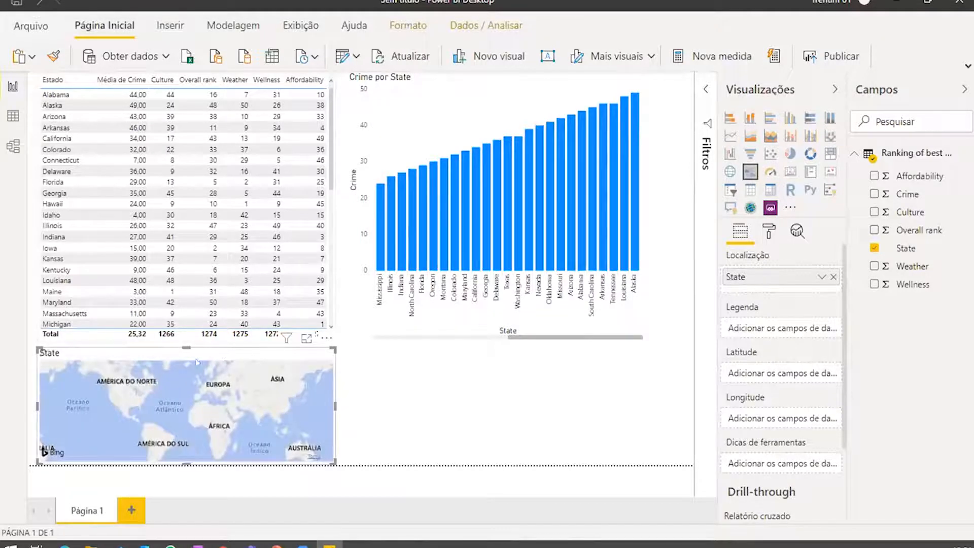
left_click_drag(186, 350, 186, 344)
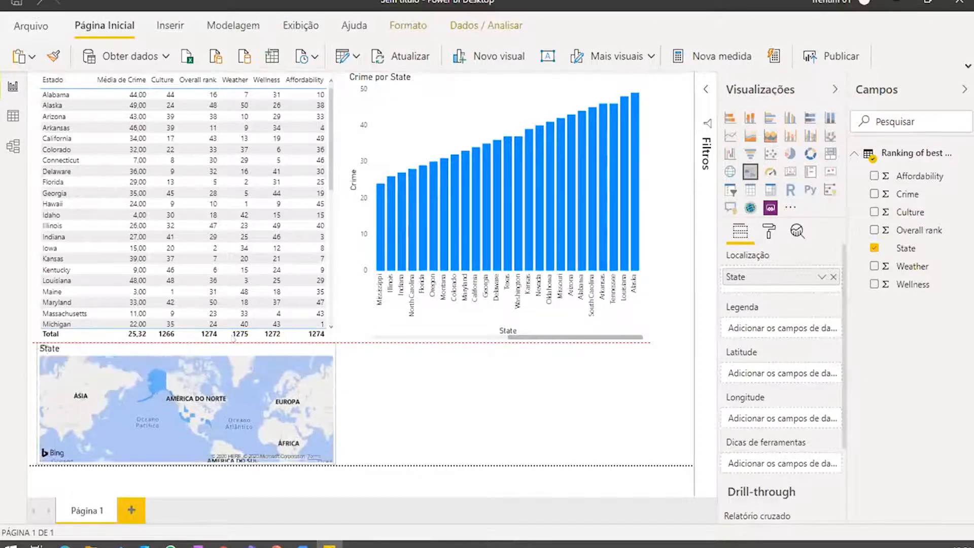
left_click_drag(334, 303, 378, 257)
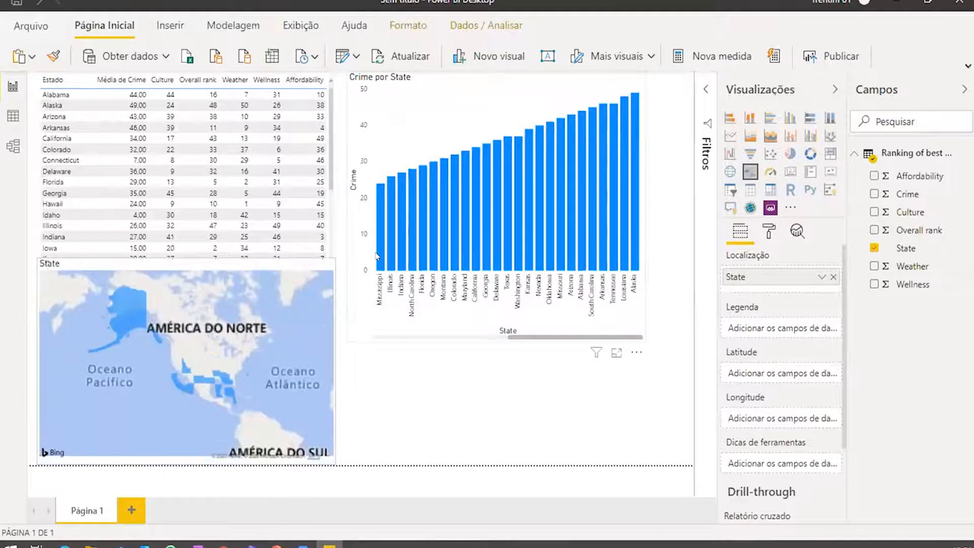
left_click(427, 424)
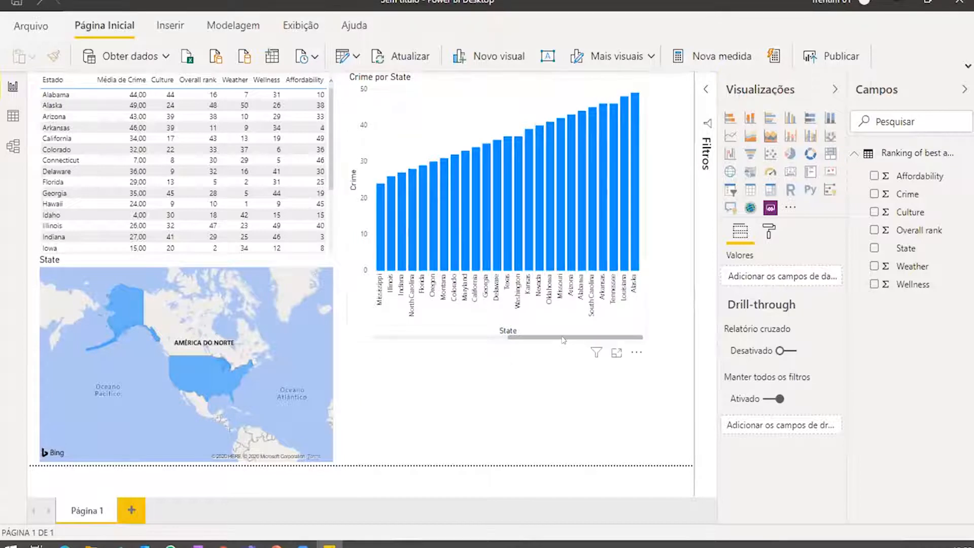
Reduce the Crime por State chart to about half its height and move the map into the free space below it.
left_click(529, 342)
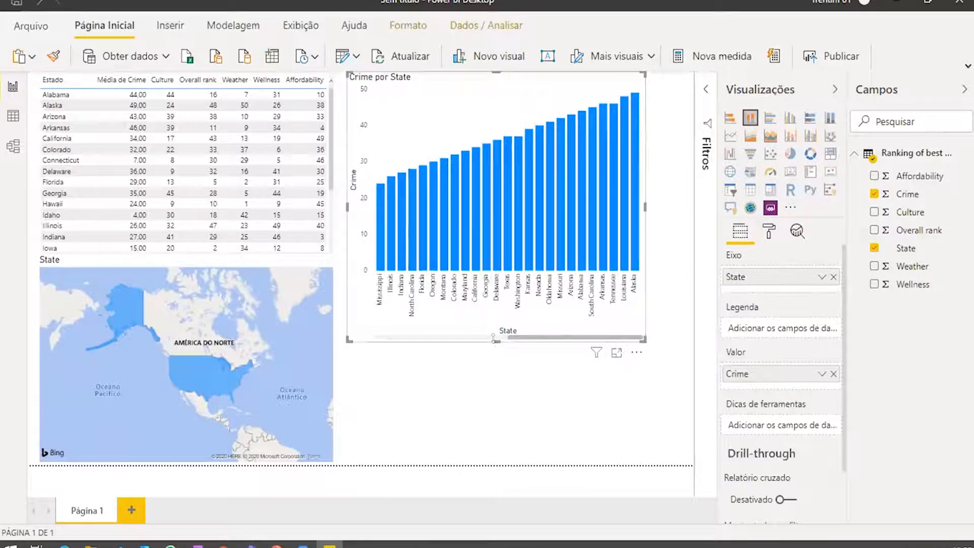
left_click_drag(506, 212, 500, 191)
left_click_drag(264, 326, 394, 329)
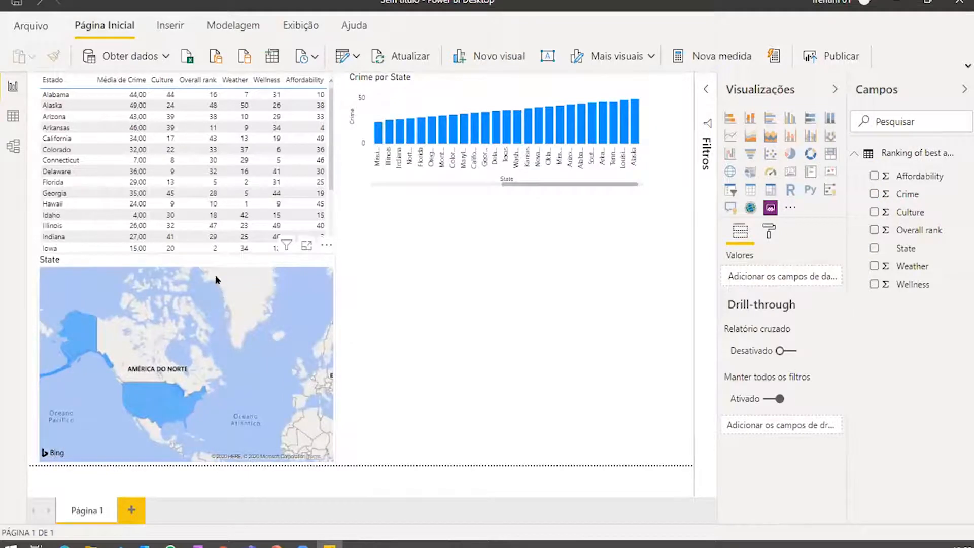
left_click(206, 258)
left_click_drag(206, 258, 460, 258)
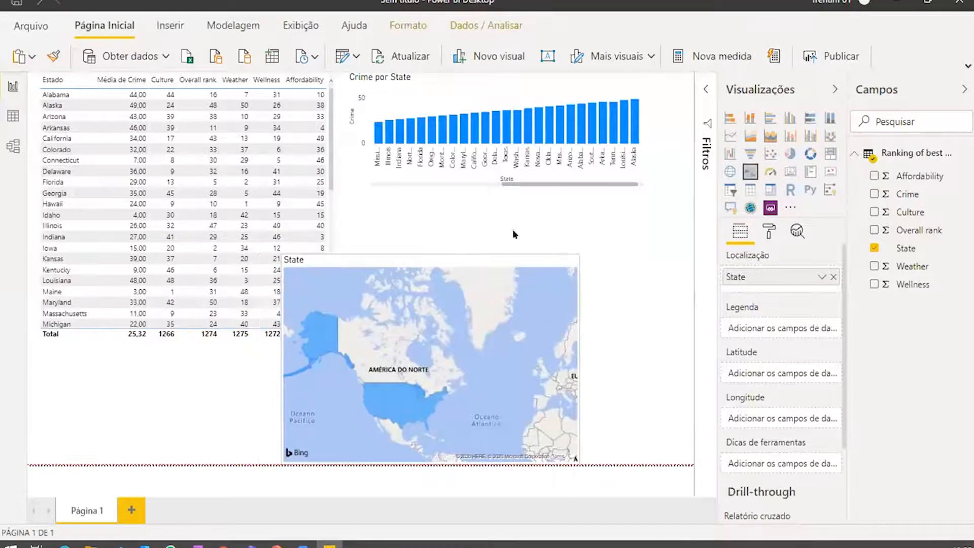
left_click_drag(518, 232, 530, 232)
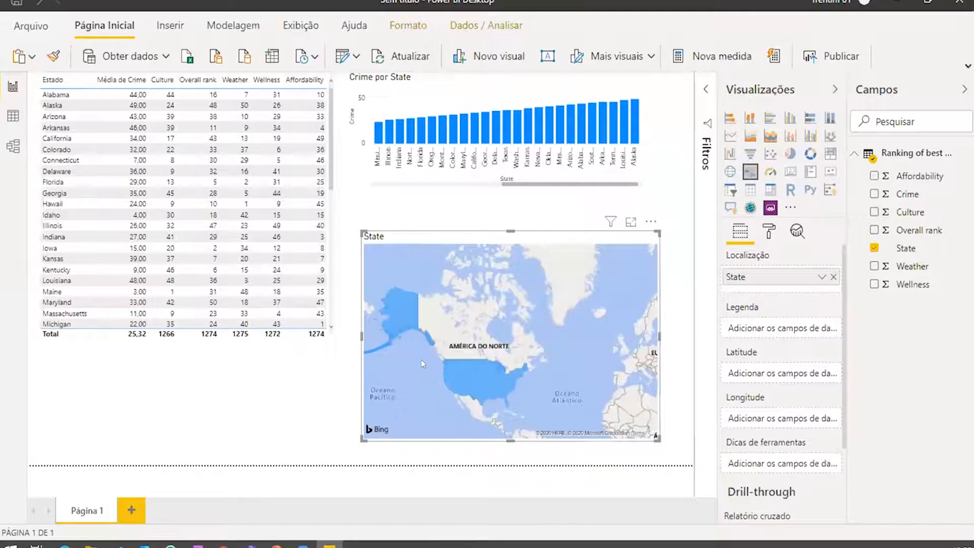
Check the cross-filtering between visuals by selecting Montana on the map and Nebraska in the column chart.
scroll(422, 363, "up", 2)
scroll(538, 378, "up", 3)
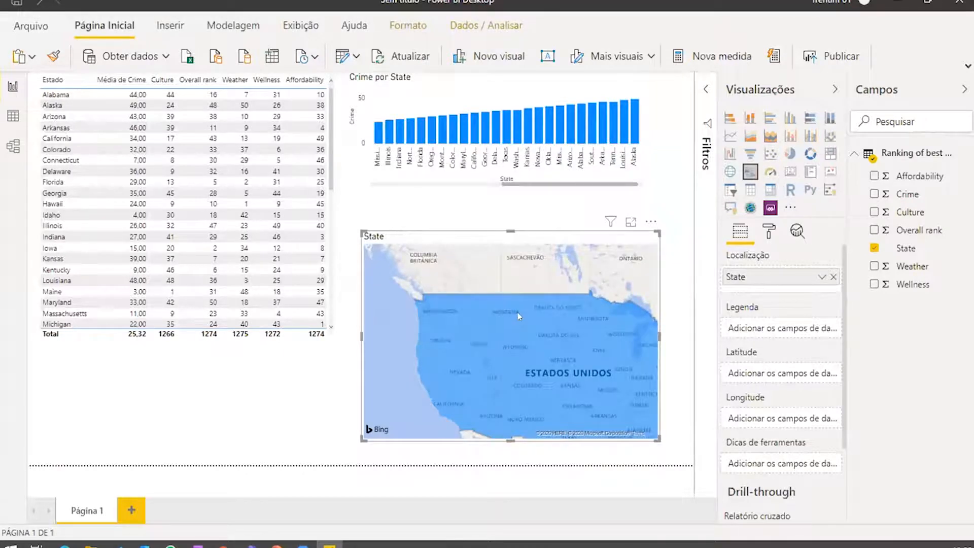
mouse_move(518, 316)
left_click(507, 310)
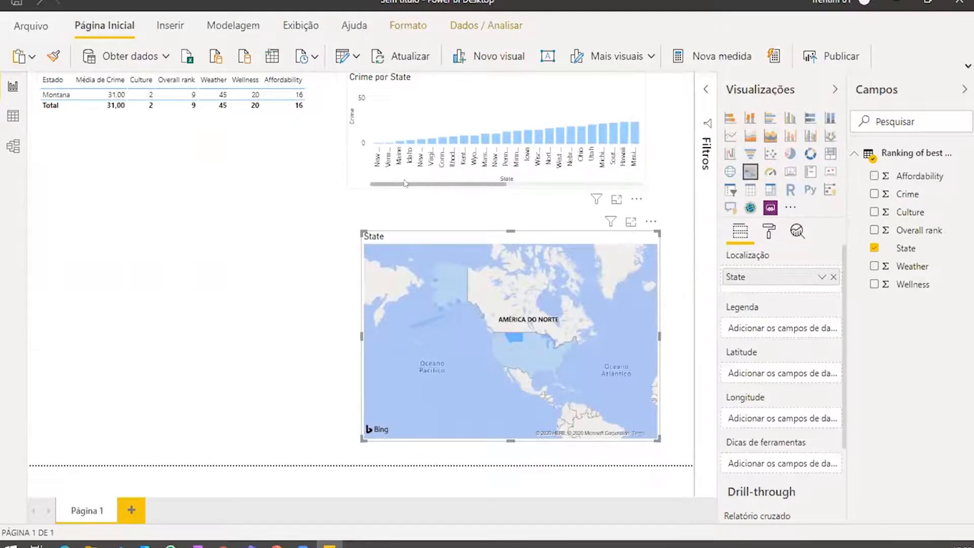
left_click_drag(404, 183, 512, 184)
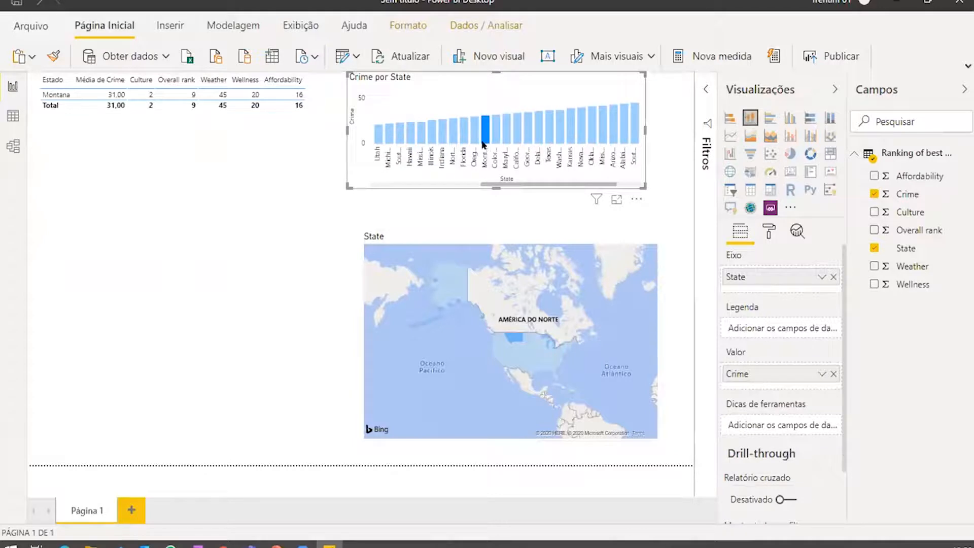
mouse_move(482, 138)
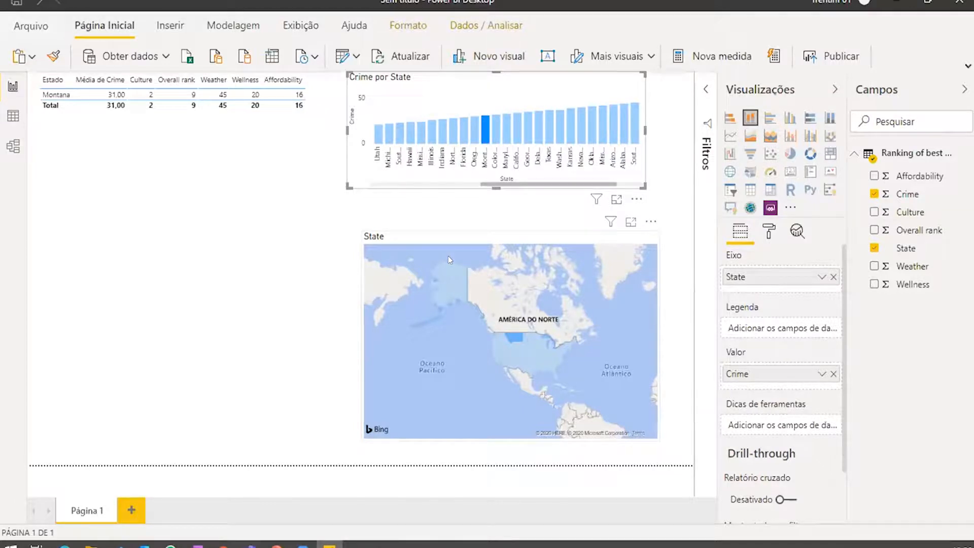
left_click(515, 334)
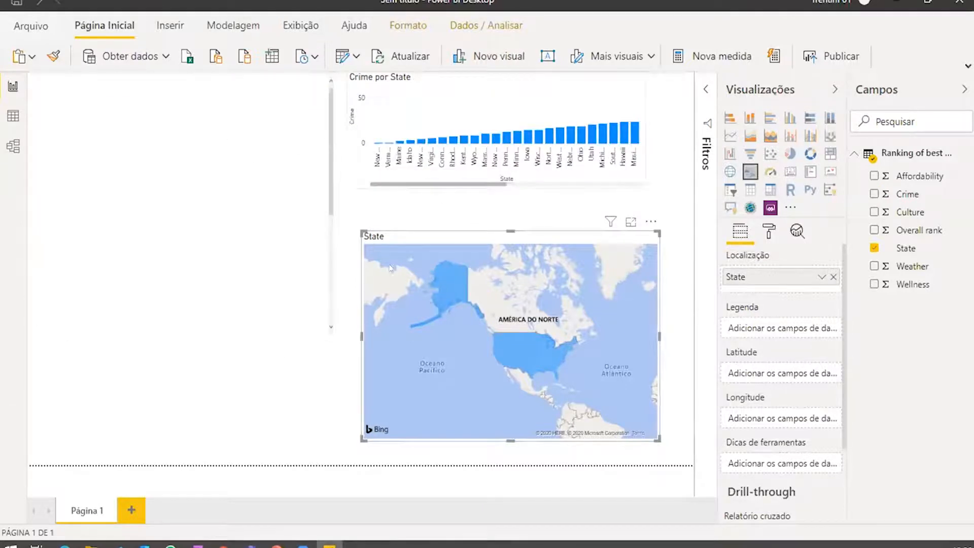
left_click(568, 138)
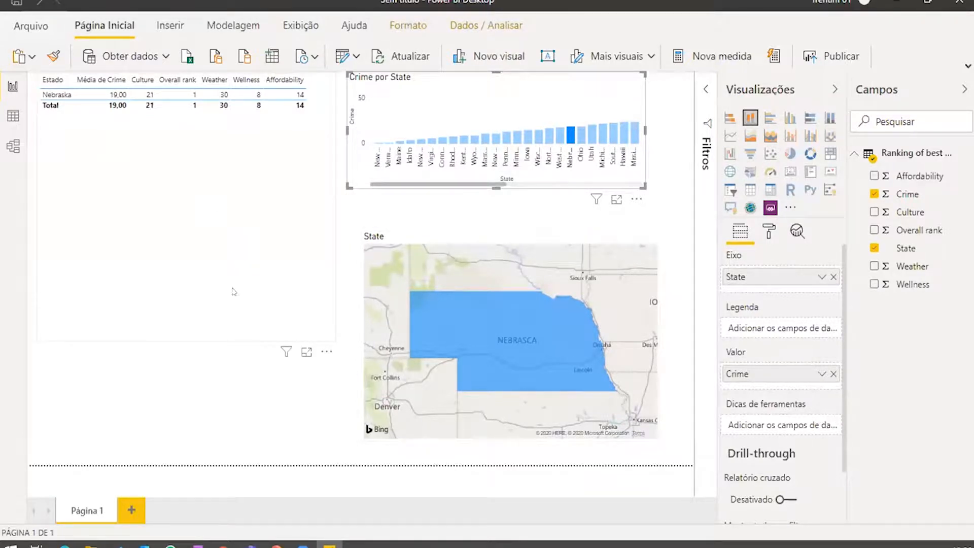
Clear the Nebraska selection and shorten the table slightly to make room below it.
left_click(188, 330)
left_click_drag(185, 331, 215, 309)
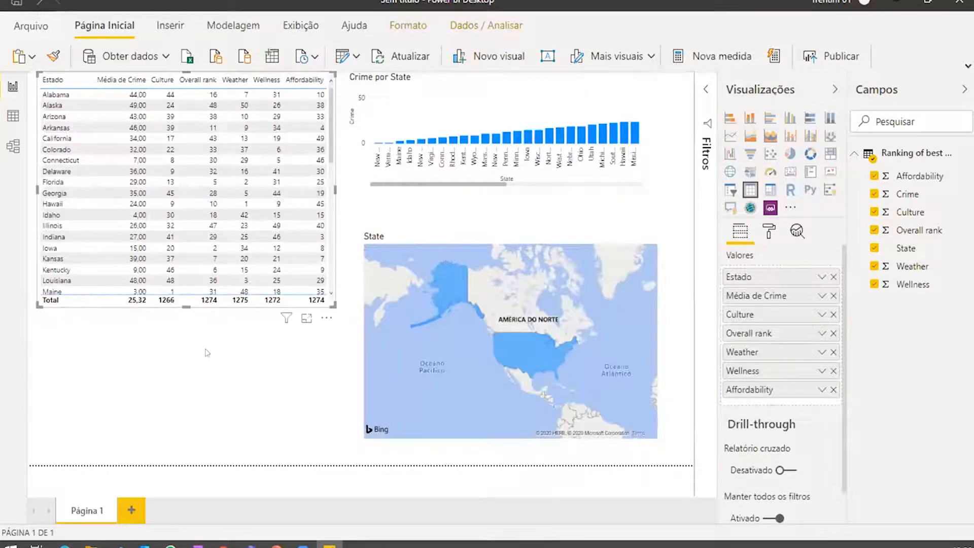
left_click(208, 353)
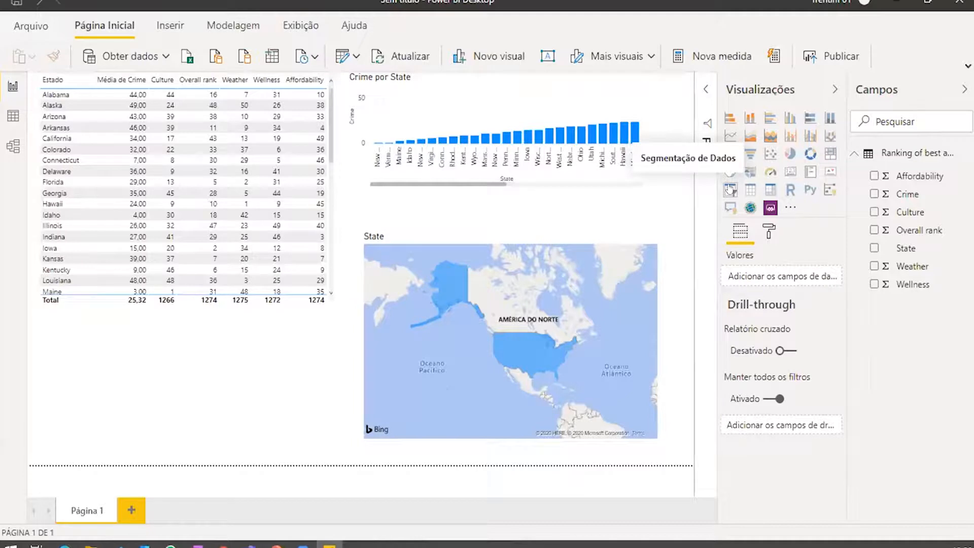
Add a Segmentação de Dados slicer on the Crime field and place it slightly below the table.
left_click(730, 190)
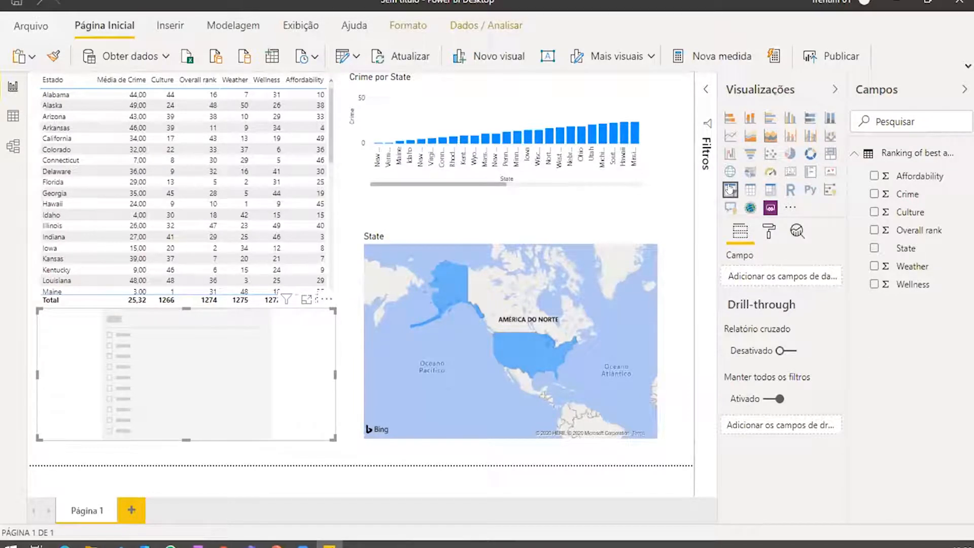
left_click(874, 194)
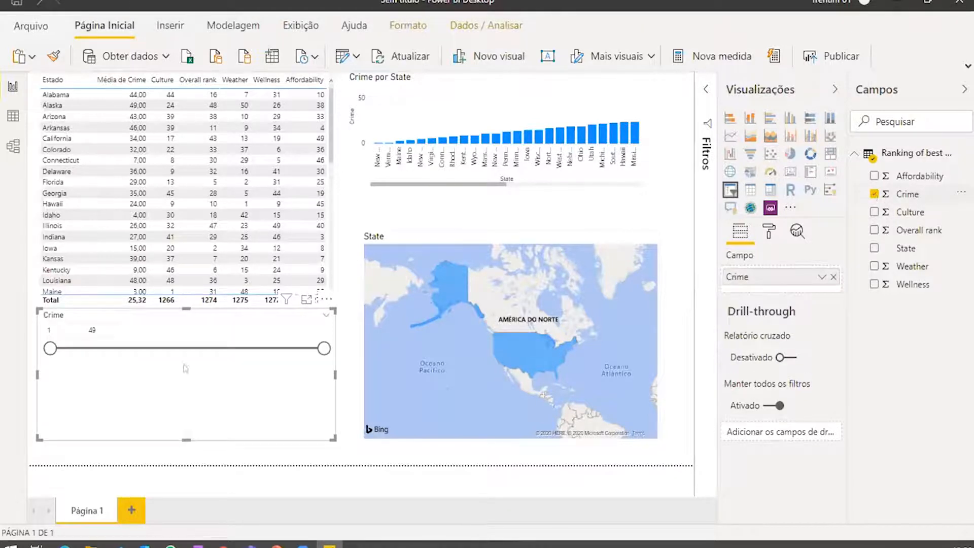
left_click_drag(192, 311, 208, 325)
Rename the slicer's field as Nota Criminalidade and shrink the slicer to a compact box.
left_click(821, 279)
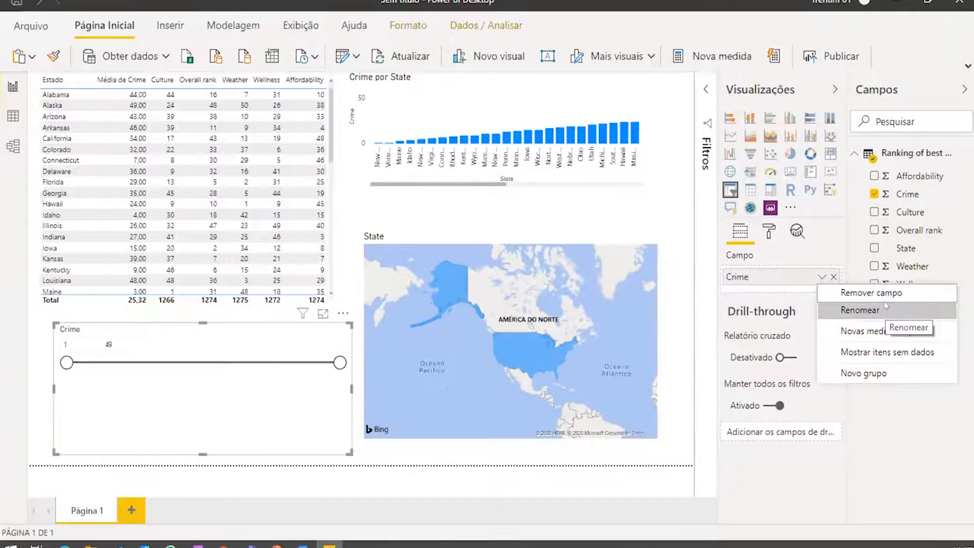
left_click(865, 313)
type("Nota Criminalidade")
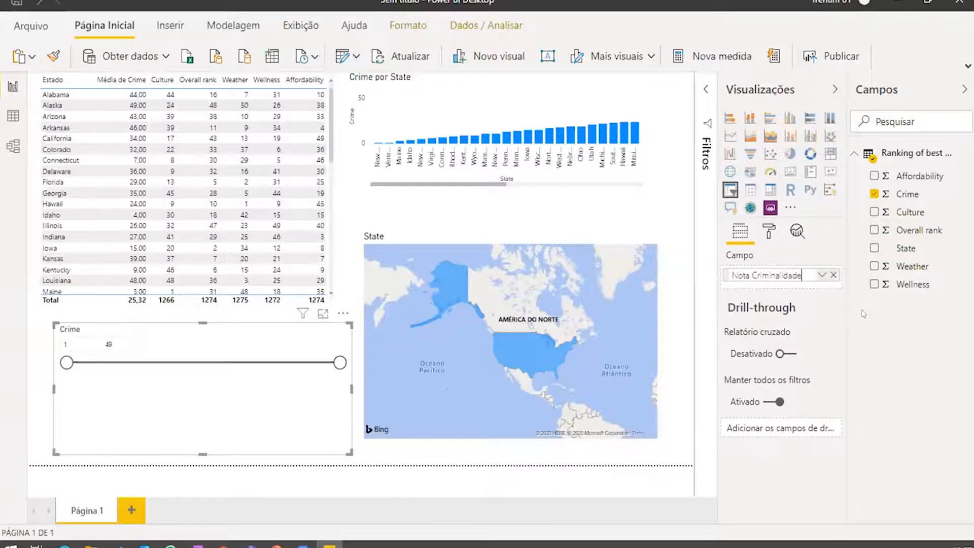
key("Return")
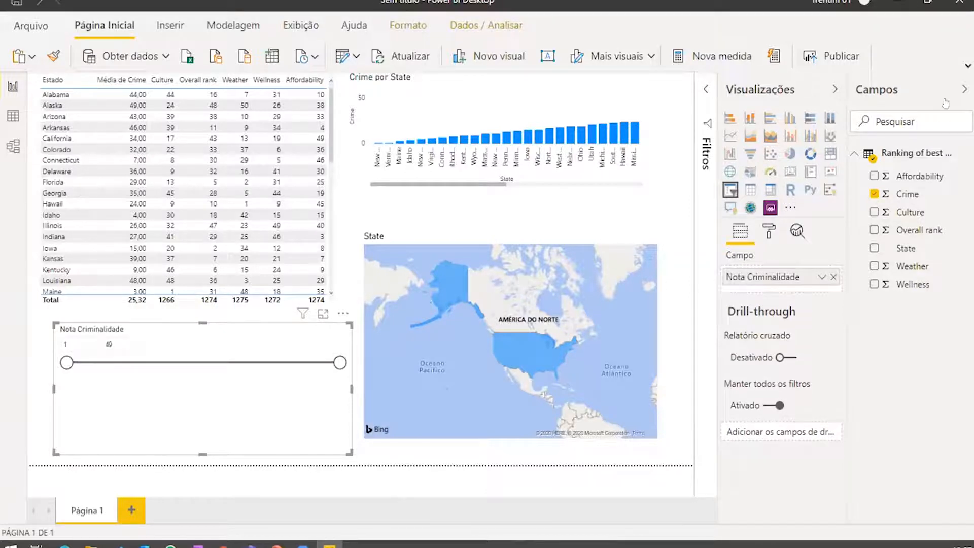
left_click_drag(353, 452, 158, 385)
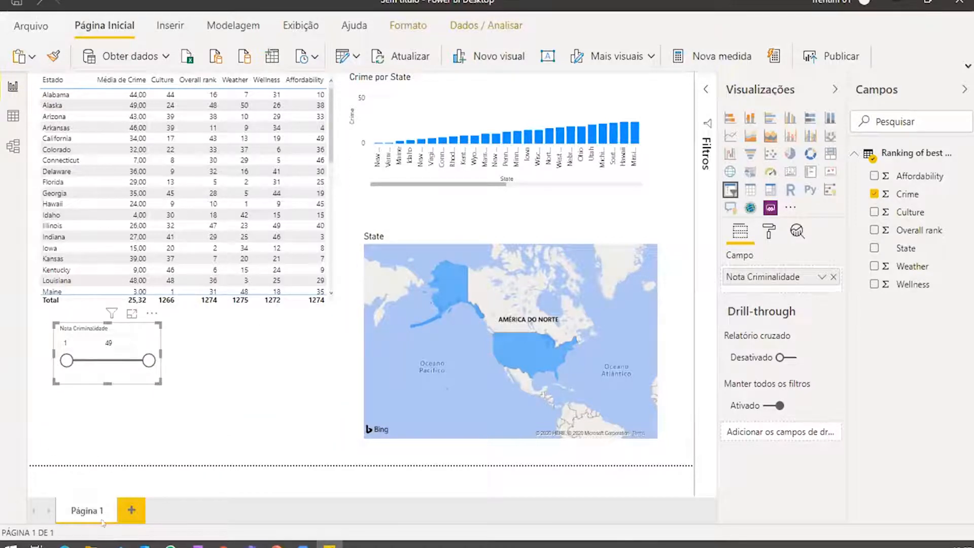
Limit the Nota Criminalidade slicer to the range 1 to 24 and examine the remaining states on the map and in the table.
left_click_drag(148, 360, 106, 361)
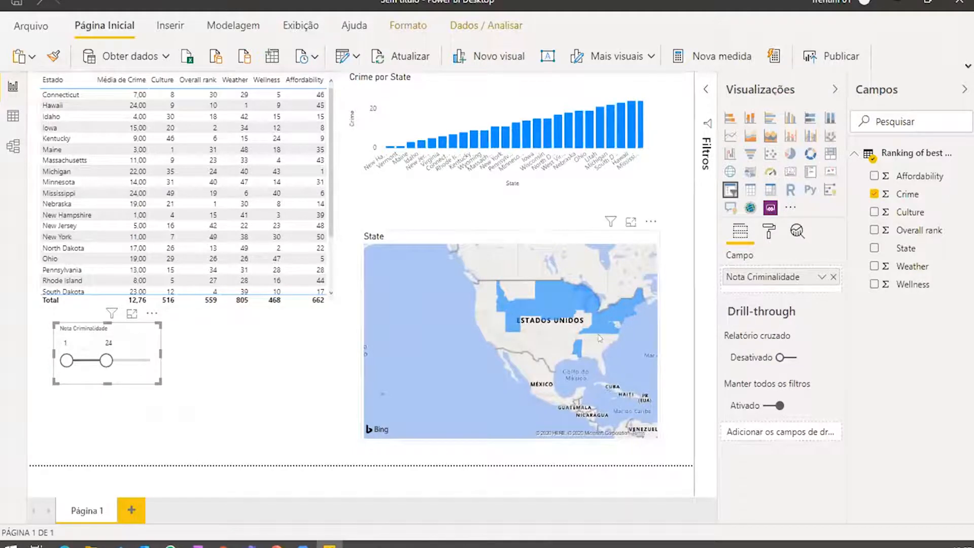
left_click_drag(586, 342, 508, 369)
scroll(507, 367, "down", 2)
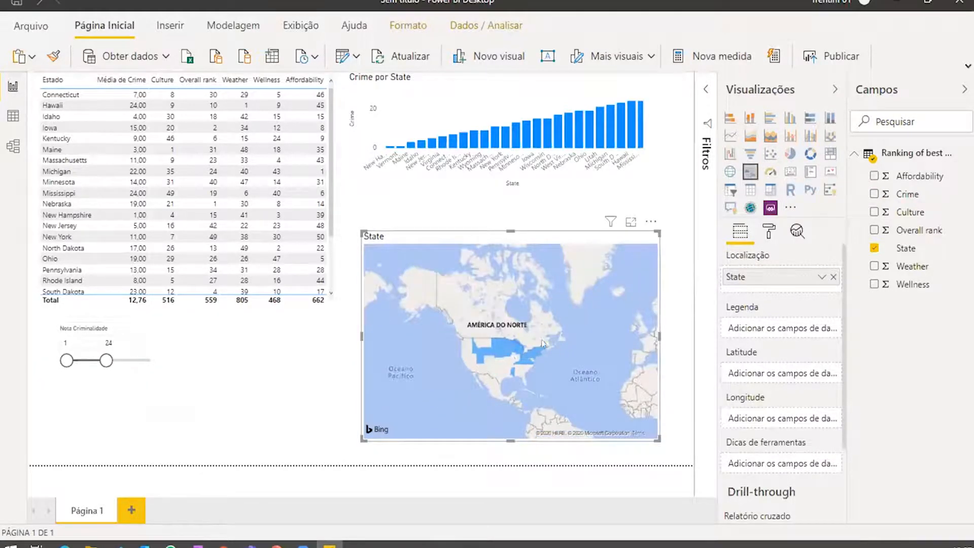
scroll(544, 344, "up", 3)
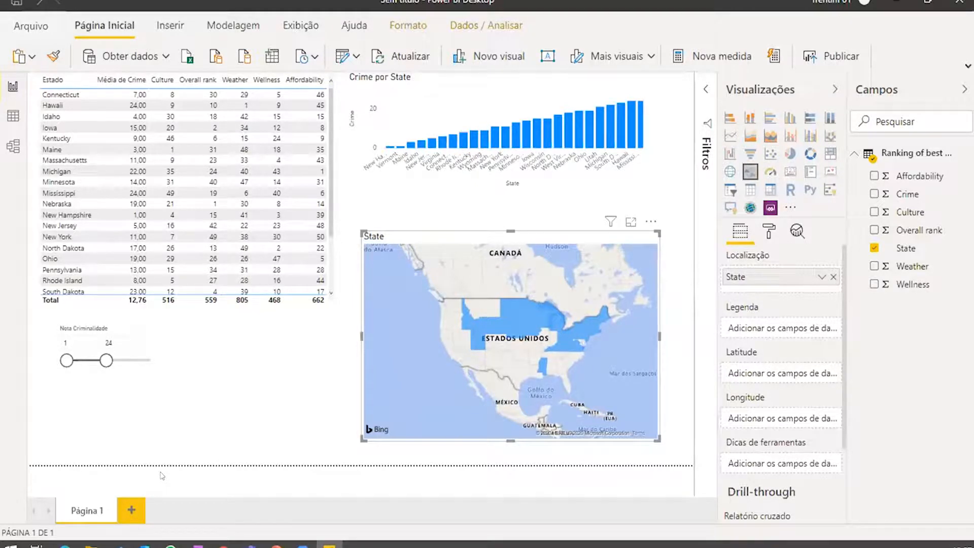
scroll(248, 181, "down", 3)
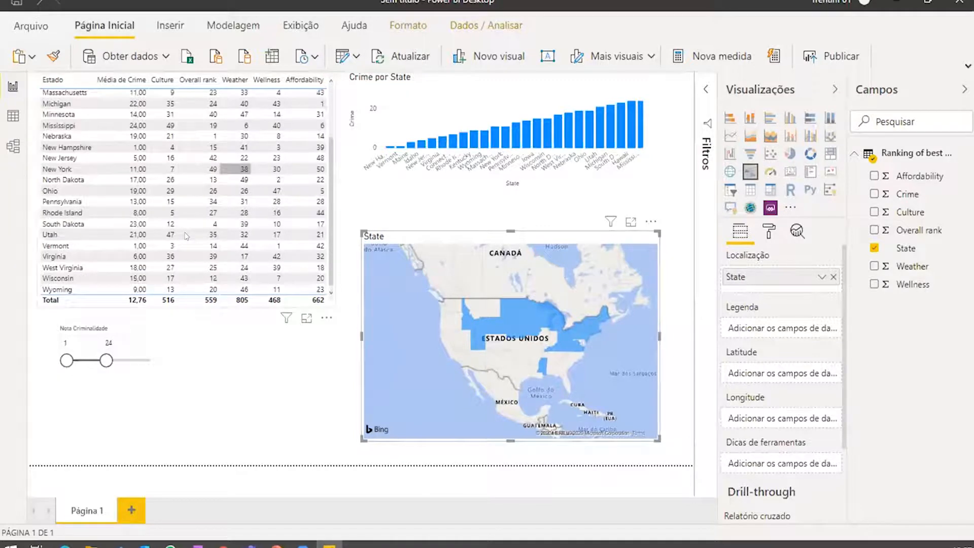
scroll(172, 222, "up", 3)
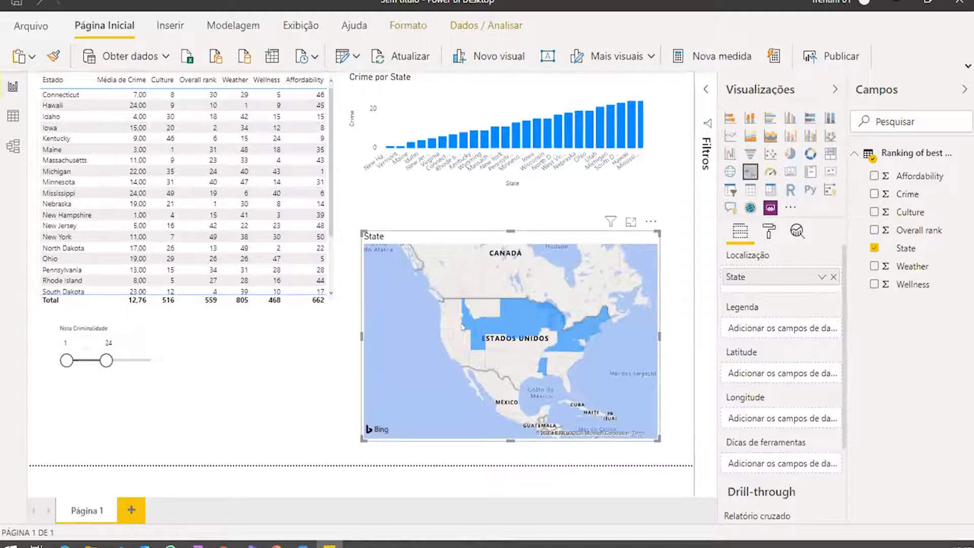
mouse_move(462, 326)
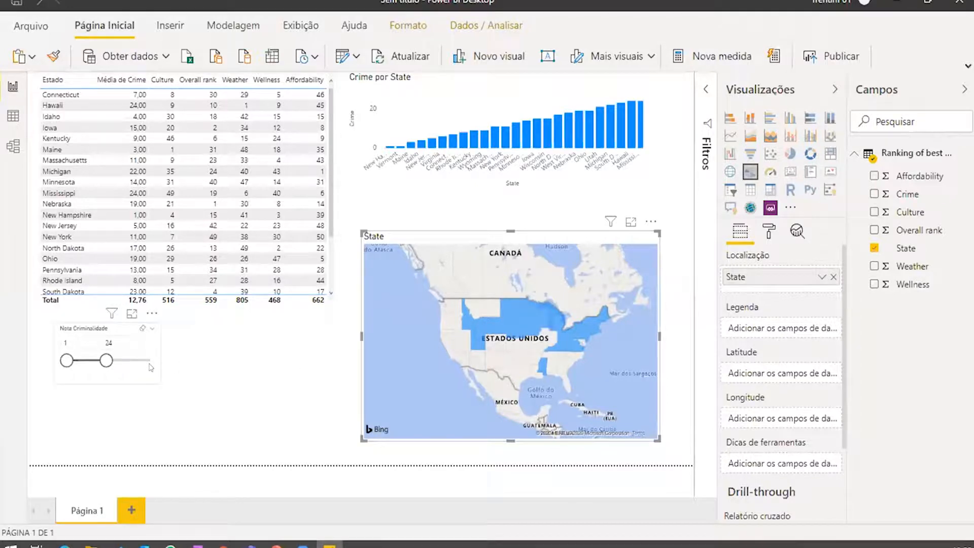
left_click(81, 376)
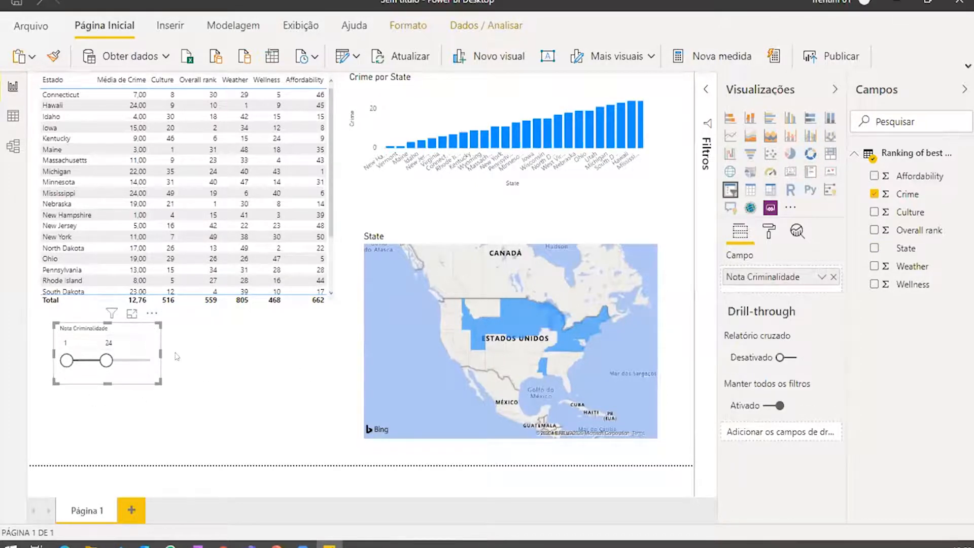
Sort the table by Culture in descending order and cross-filter the report by the Mississippi row to locate that state on the map.
left_click(163, 81)
left_click(163, 81)
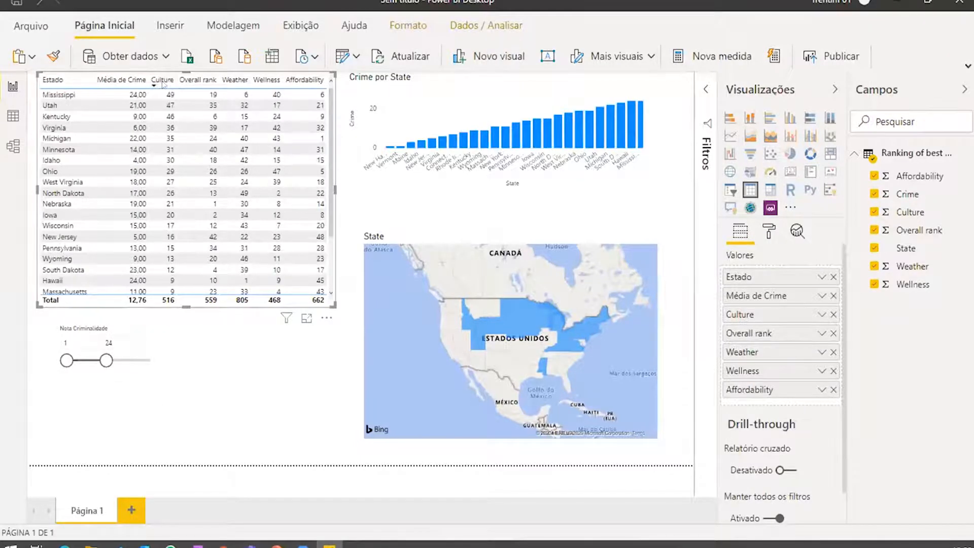
left_click(72, 95)
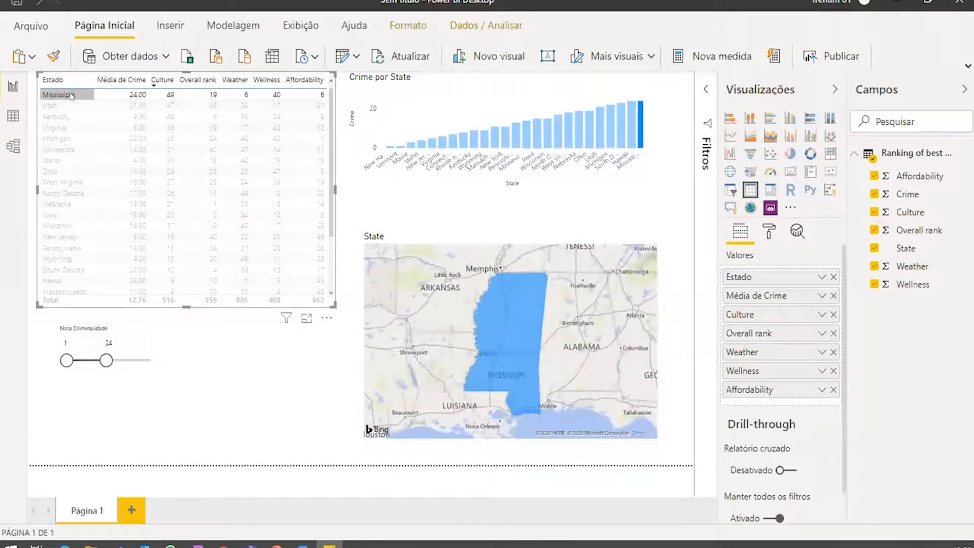
scroll(585, 376, "down", 5)
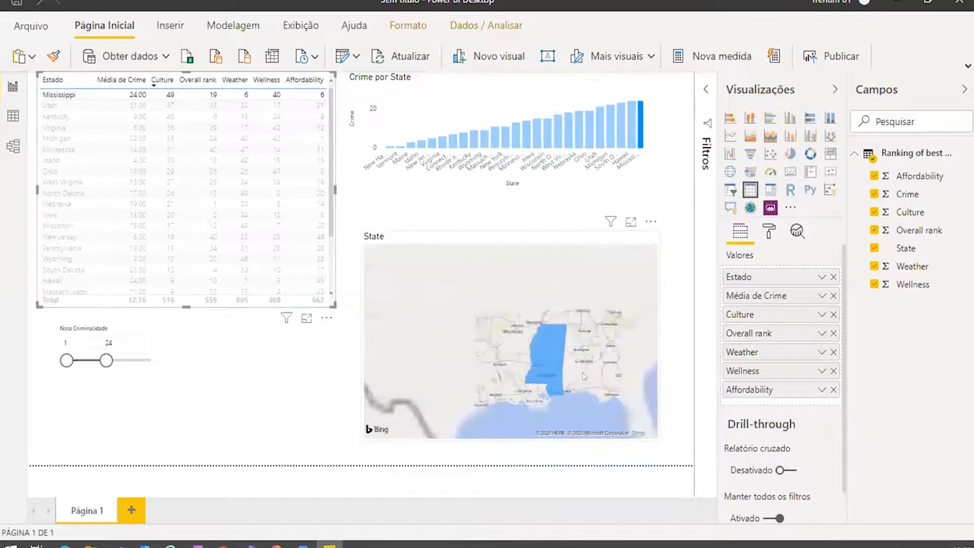
scroll(585, 377, "down", 3)
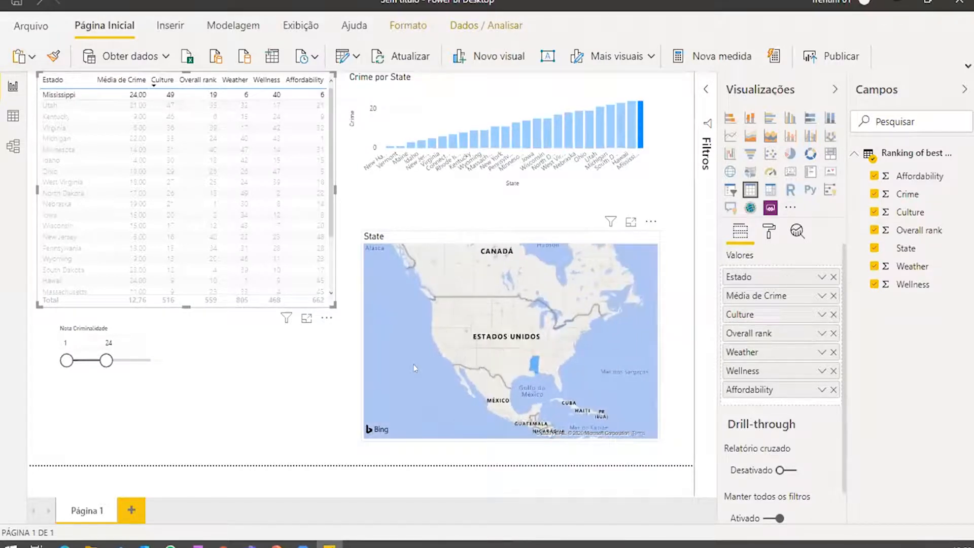
left_click(470, 377)
scroll(538, 372, "up", 5)
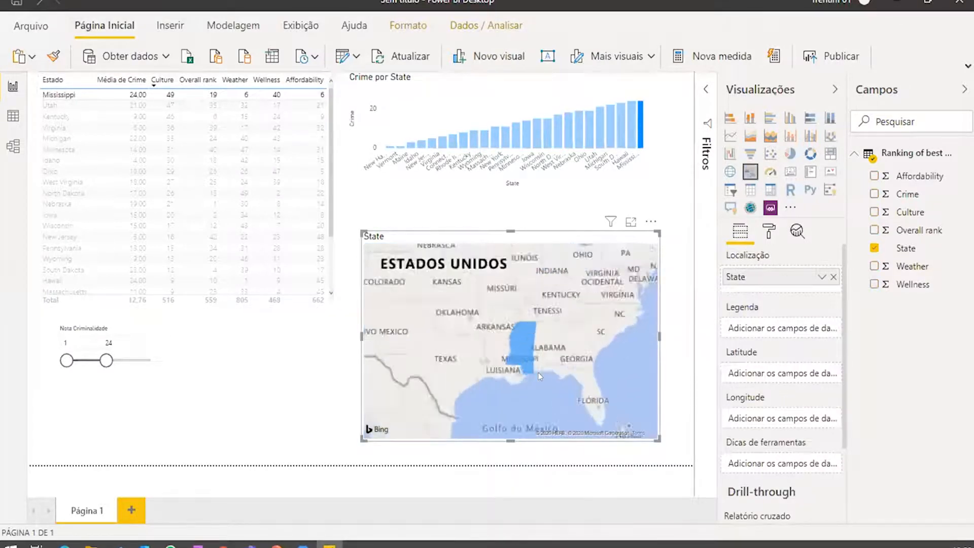
scroll(538, 372, "down", 1)
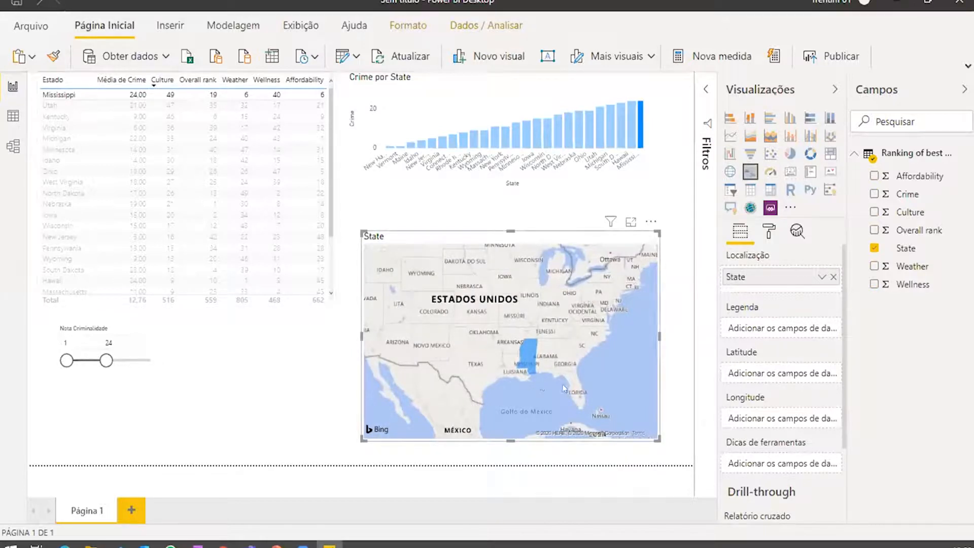
Examine Mississippi's outline and its neighbouring states up close on the report's State map.
scroll(538, 379, "up", 1)
scroll(538, 378, "up", 2)
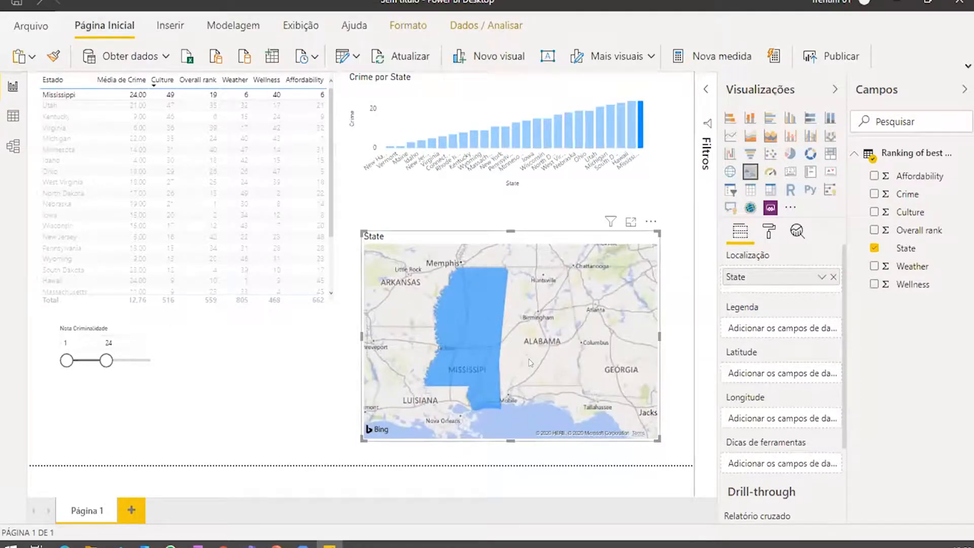
scroll(530, 363, "down", 2)
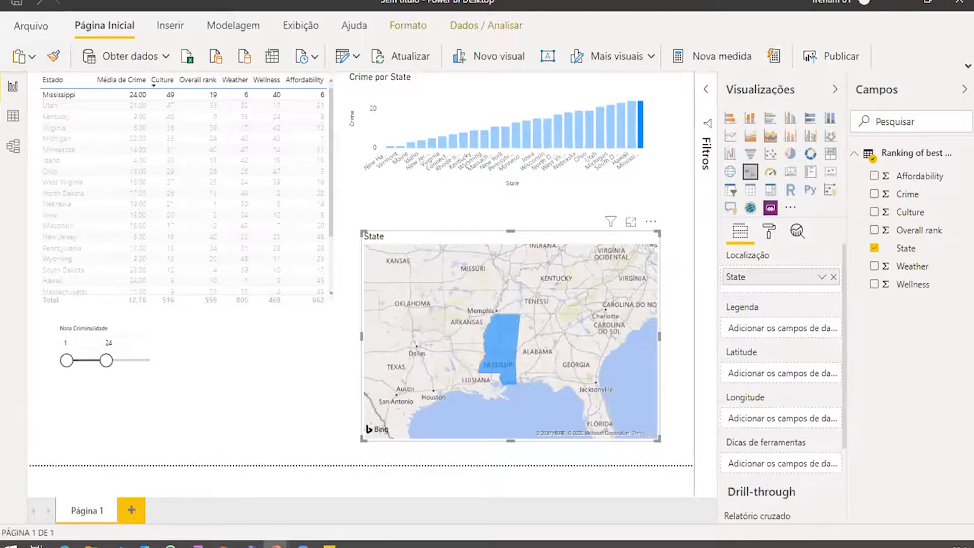
Switch to Chrome, search the web for bing coronavirus and open the Microsoft Bing live map tracker result.
mouse_move(221, 544)
left_click(241, 500)
left_click(283, 21)
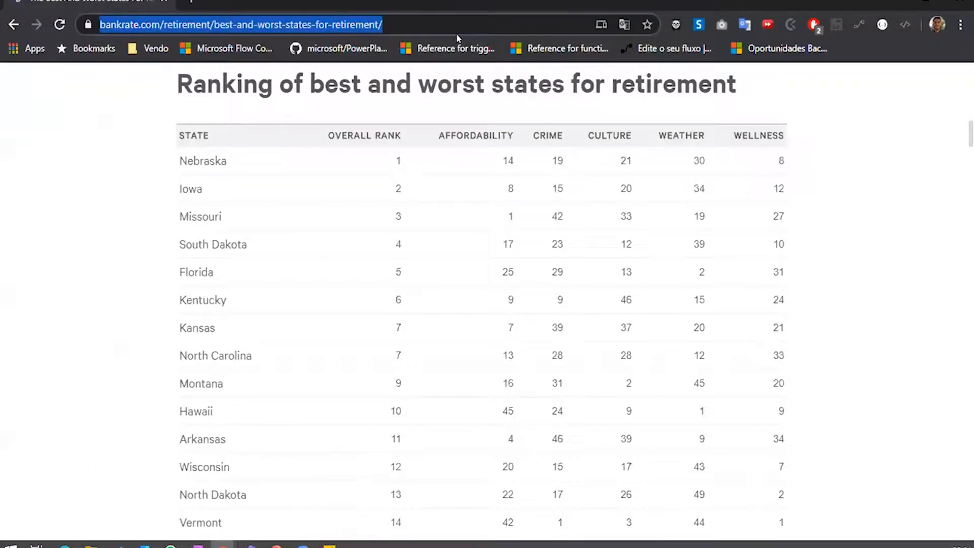
left_click(193, 2)
type("bi")
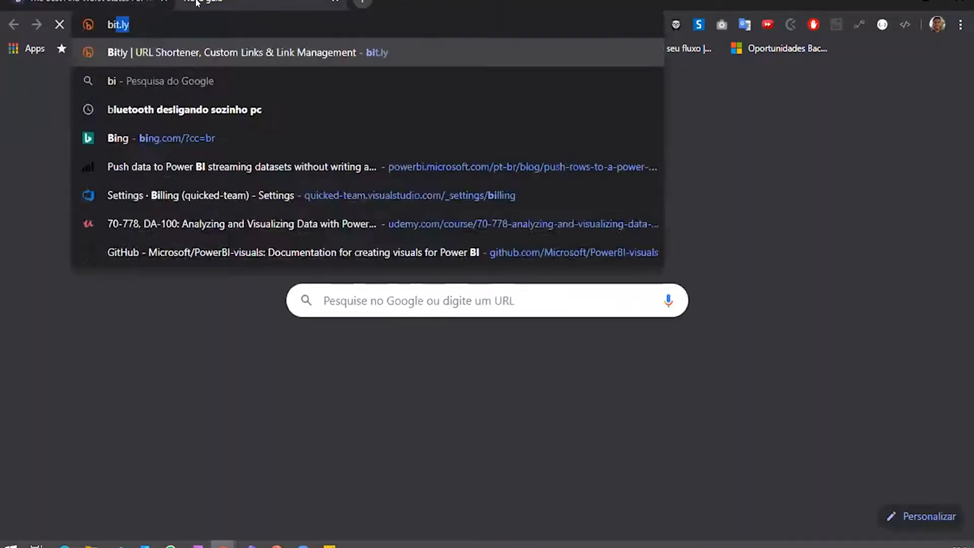
type("ng coron")
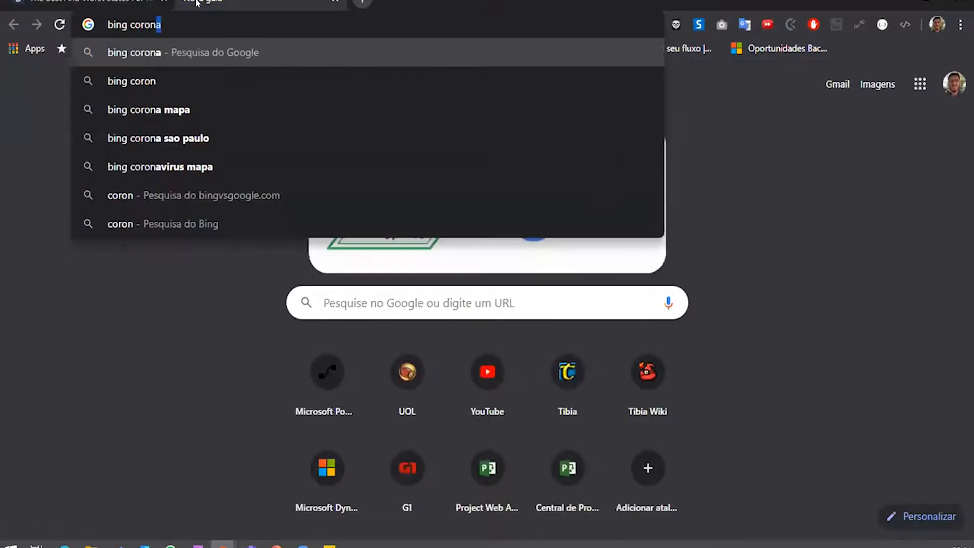
type("aviru")
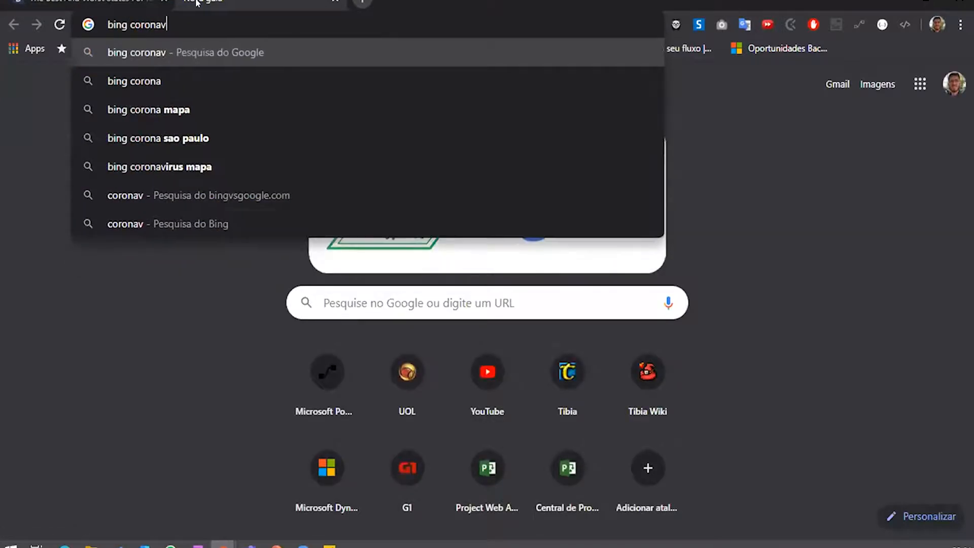
type("s")
key("Return")
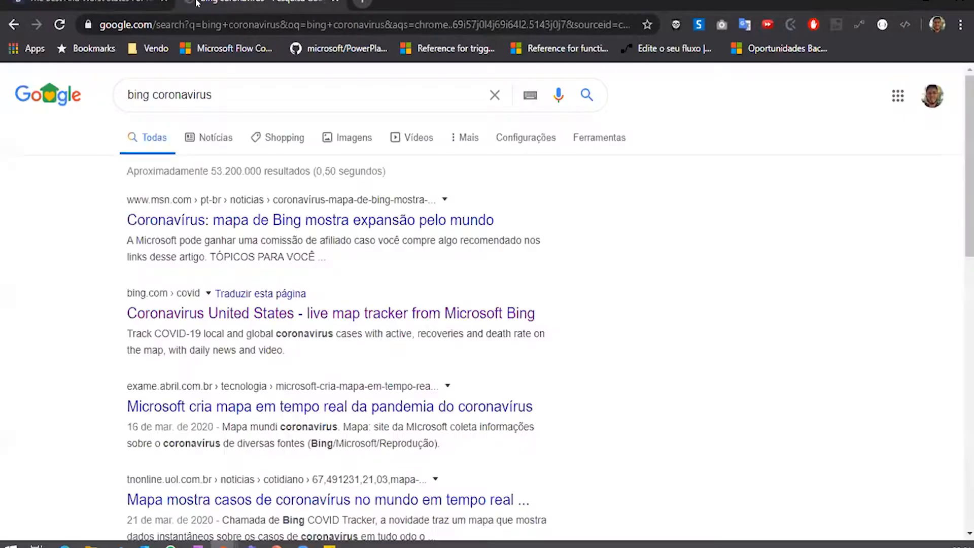
scroll(401, 269, "down", 2)
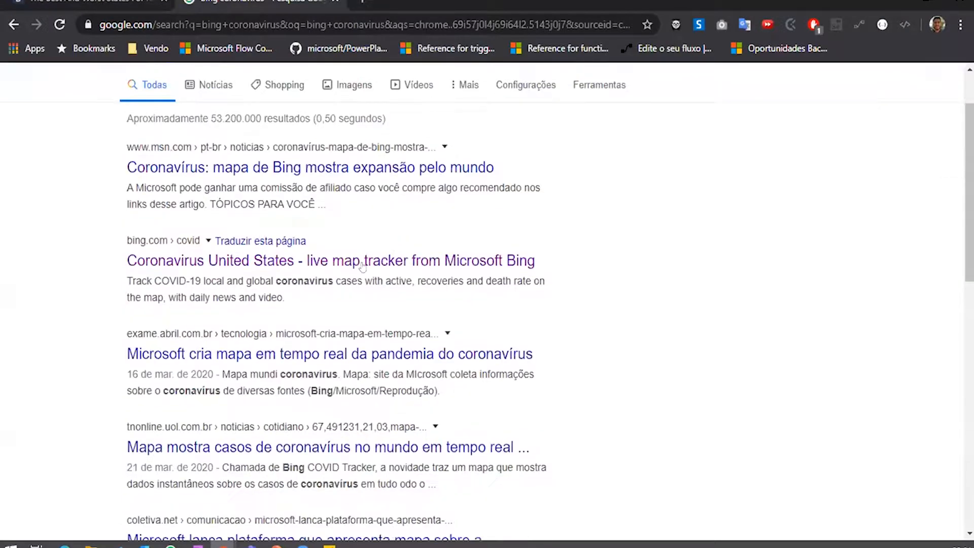
left_click(295, 268)
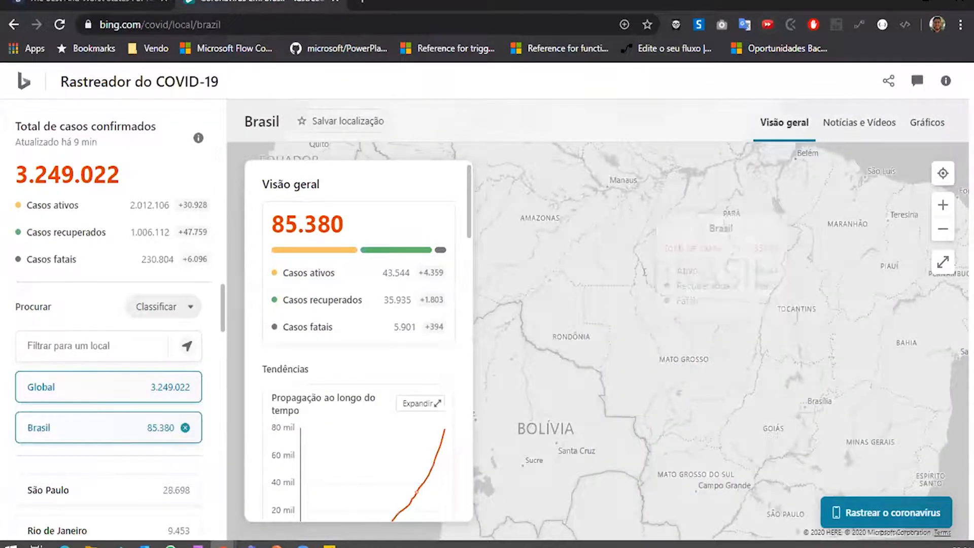
Examine Brazil's COVID-19 overview, its list of states, the related news and the spread of case bubbles across the world map.
scroll(645, 279, "down", 1)
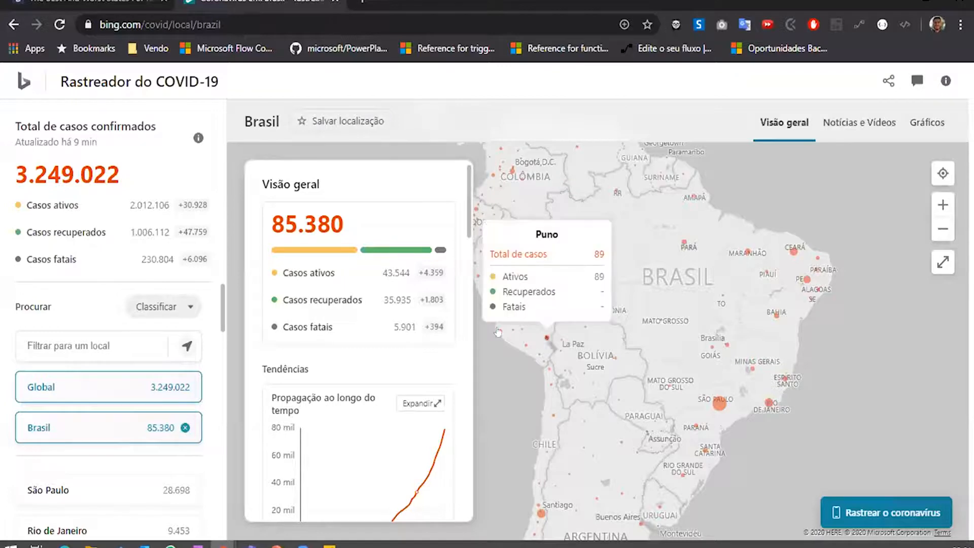
scroll(87, 355, "down", 2)
scroll(111, 374, "up", 2)
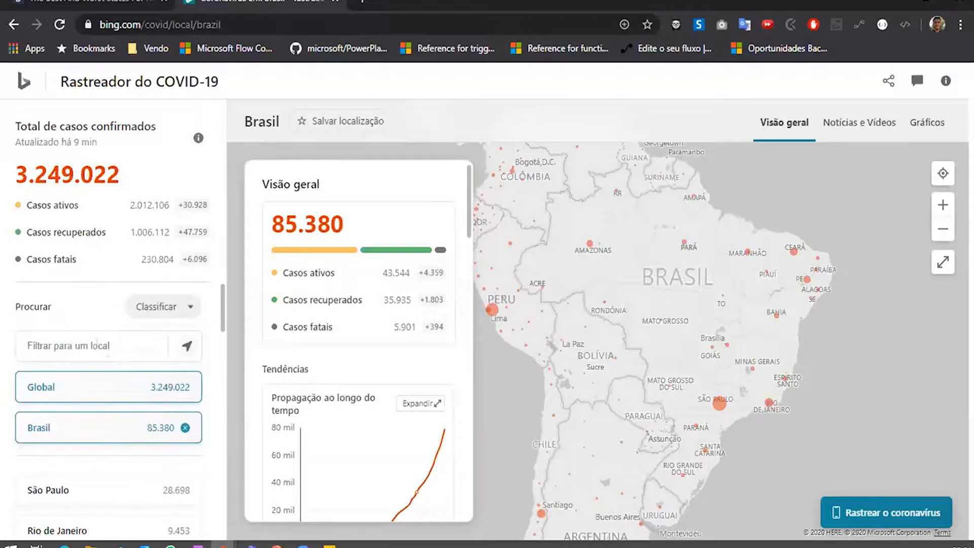
scroll(93, 425, "down", 3)
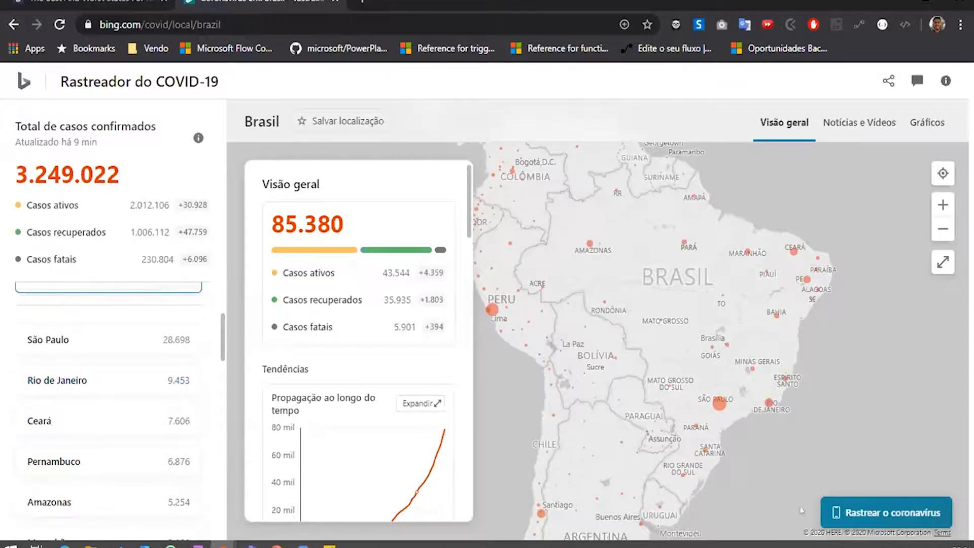
scroll(641, 426, "down", 3)
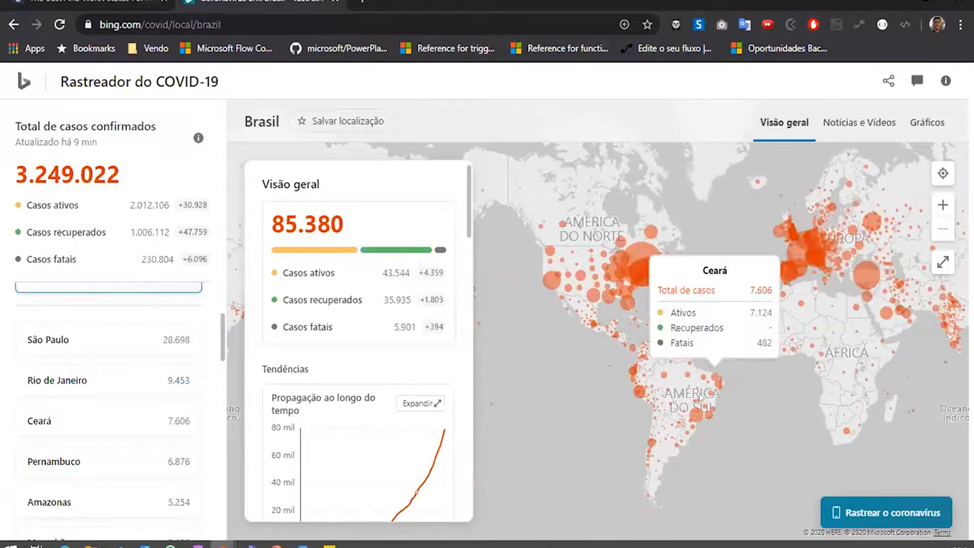
scroll(646, 357, "up", 5)
left_click_drag(678, 254, 671, 104)
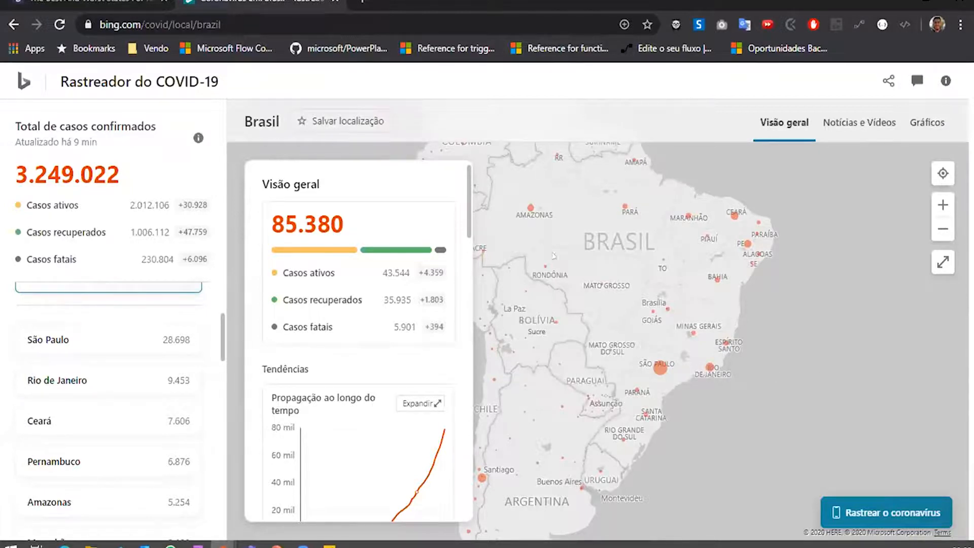
scroll(390, 317, "down", 6)
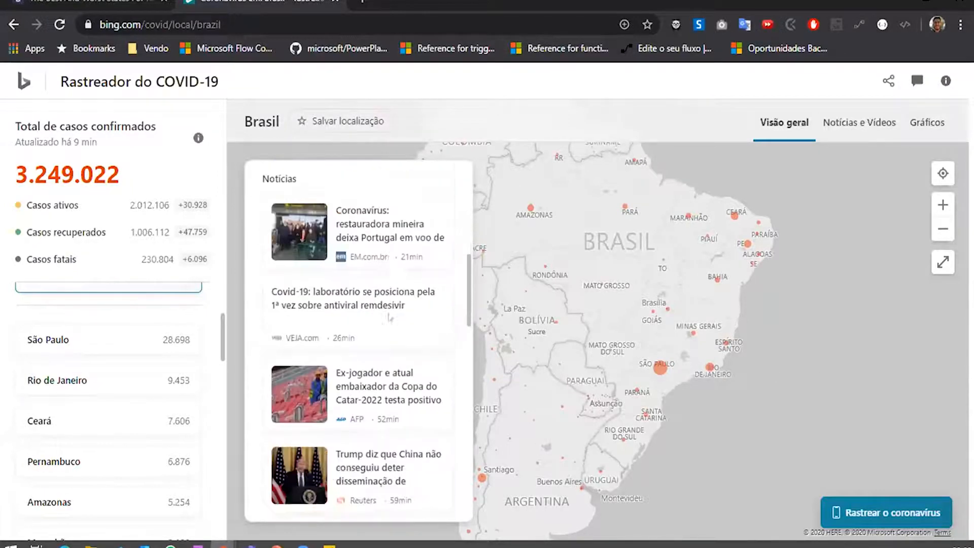
scroll(390, 317, "up", 7)
scroll(644, 376, "down", 5)
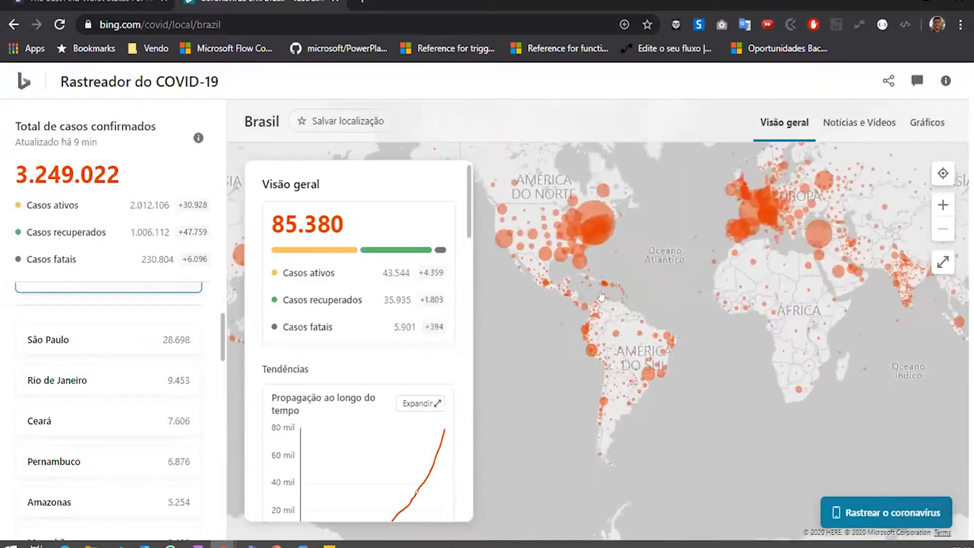
left_click_drag(779, 355, 784, 385)
left_click_drag(849, 341, 802, 299)
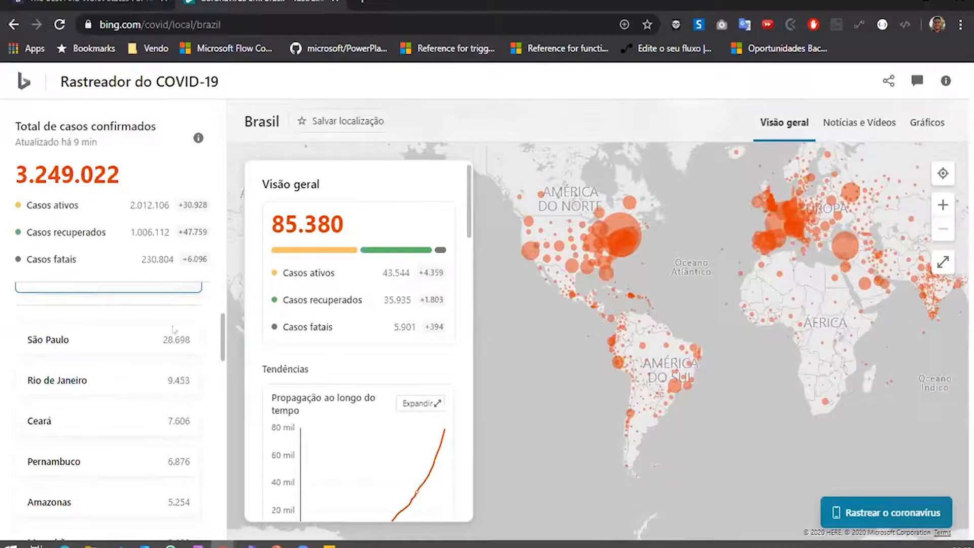
Compare the case details of São Paulo and Rio de Janeiro on the tracker's map, ending on São Paulo.
left_click(99, 342)
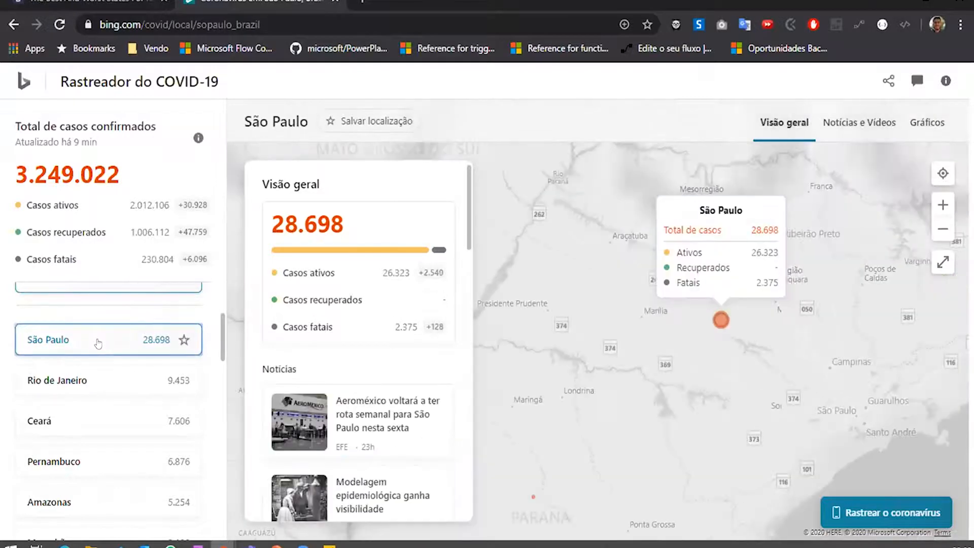
left_click(99, 386)
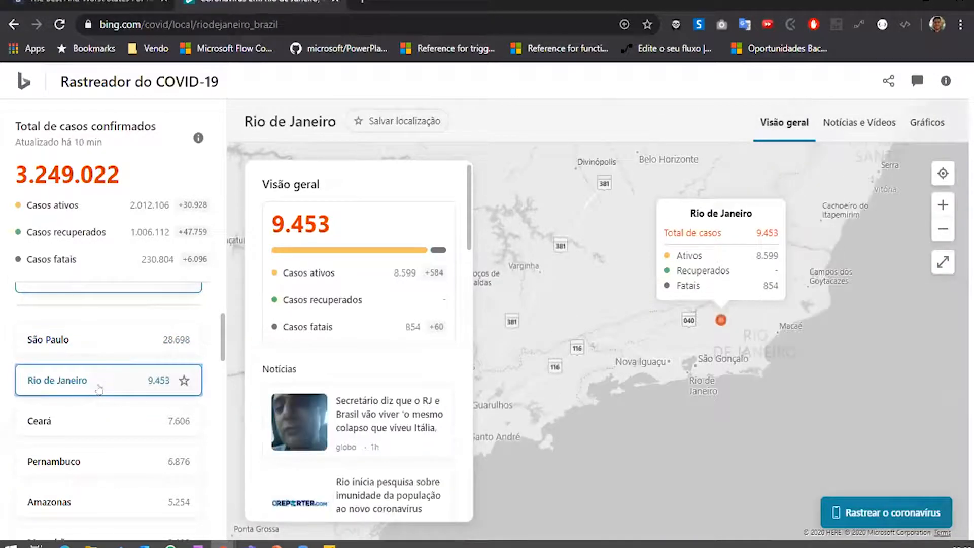
left_click(140, 351)
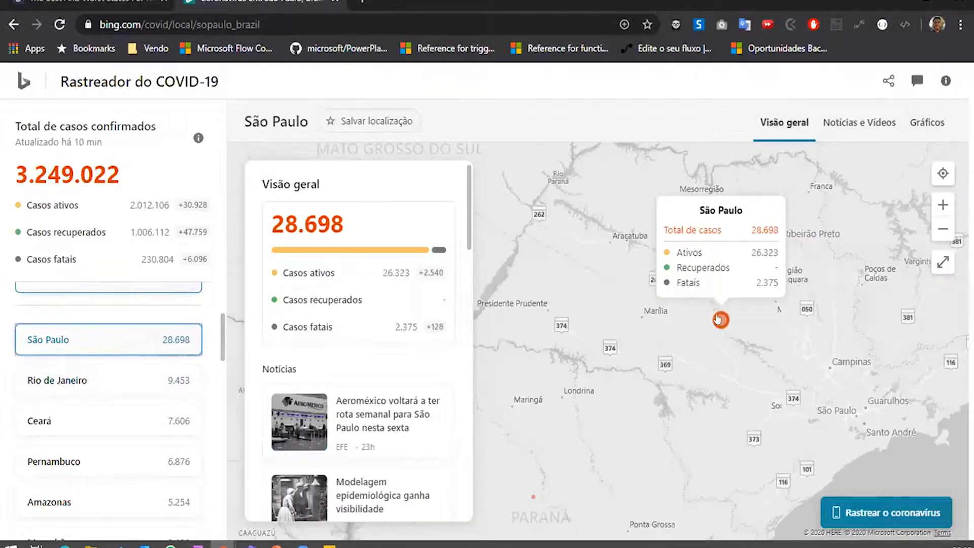
Look through São Paulo's news list and inspect its case bubble on the map at country scale.
scroll(375, 389, "down", 5)
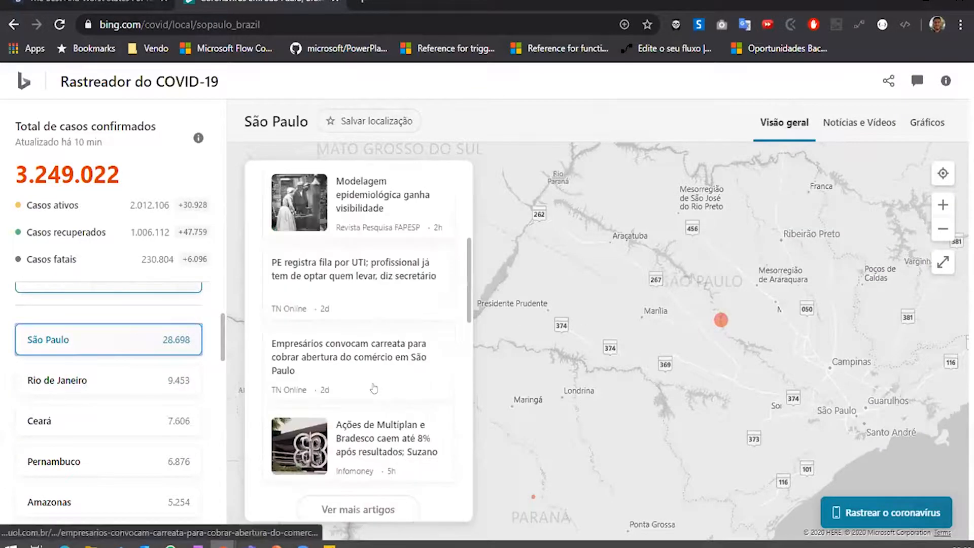
scroll(347, 341, "up", 4)
scroll(316, 316, "down", 2)
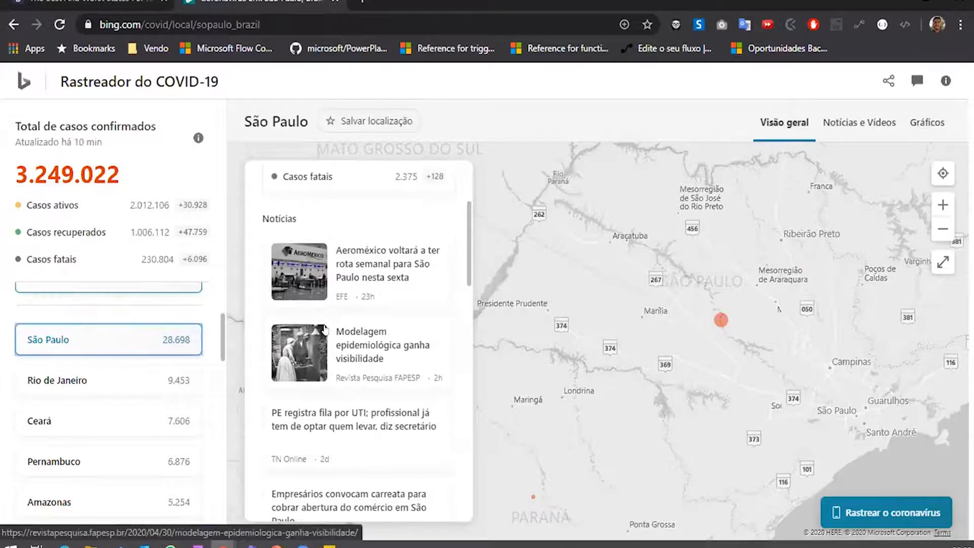
scroll(325, 325, "up", 2)
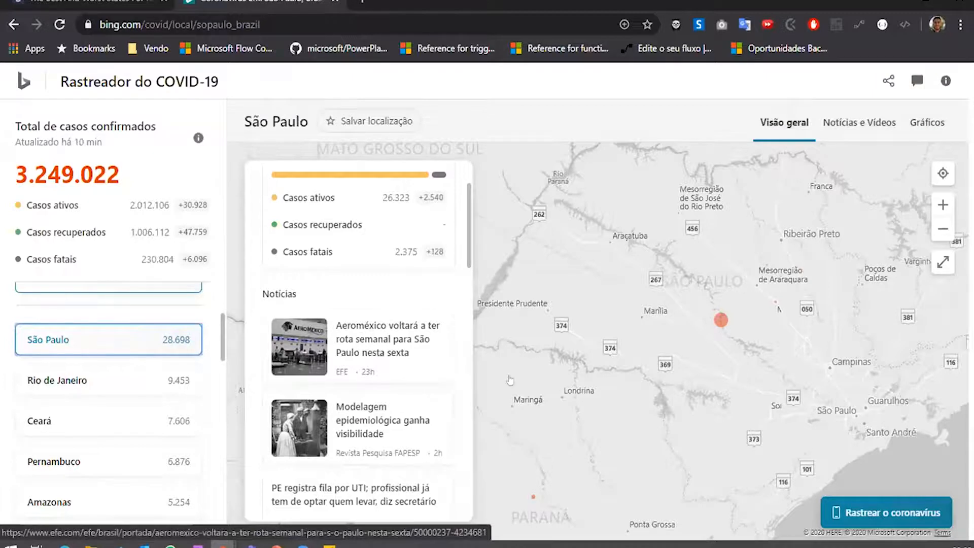
scroll(394, 337, "down", 2)
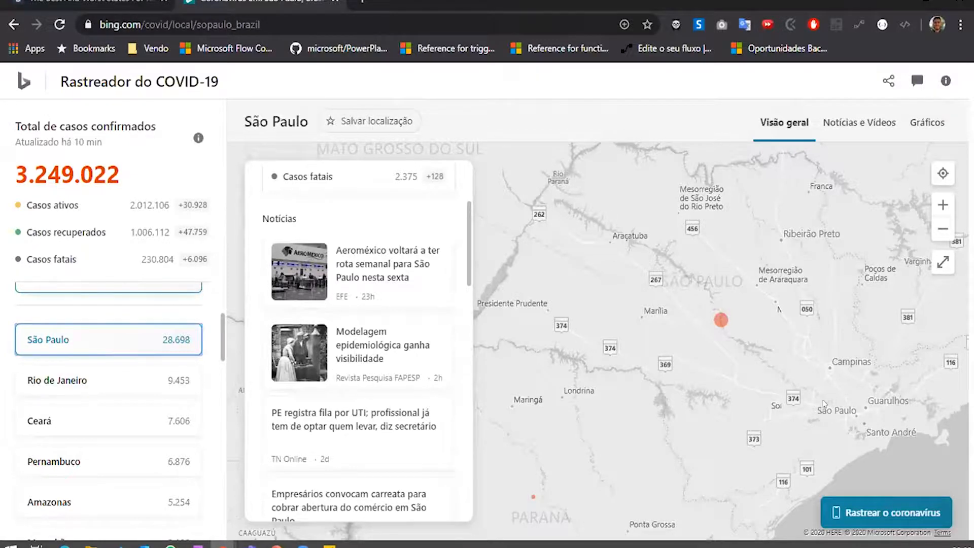
scroll(828, 405, "down", 3)
scroll(760, 364, "down", 3)
mouse_move(736, 388)
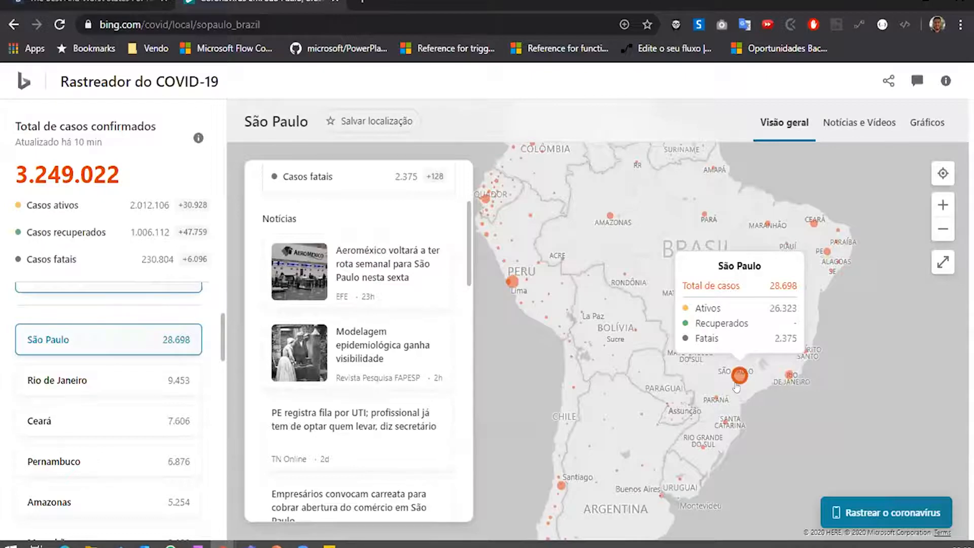
Review São Paulo's overview, articles and videos alongside the surrounding South American case map.
scroll(230, 306, "up", 1)
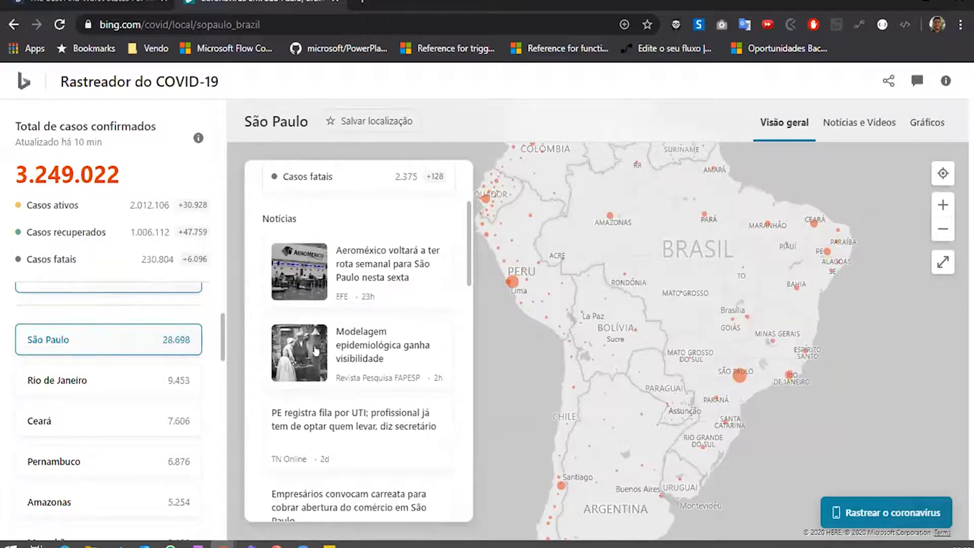
scroll(304, 350, "up", 1)
scroll(355, 299, "up", 1)
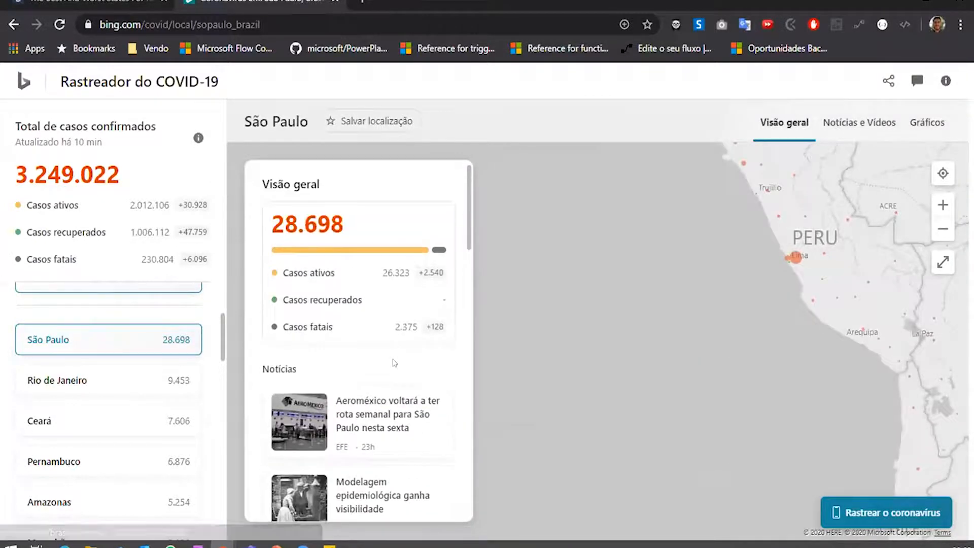
scroll(312, 376, "down", 3)
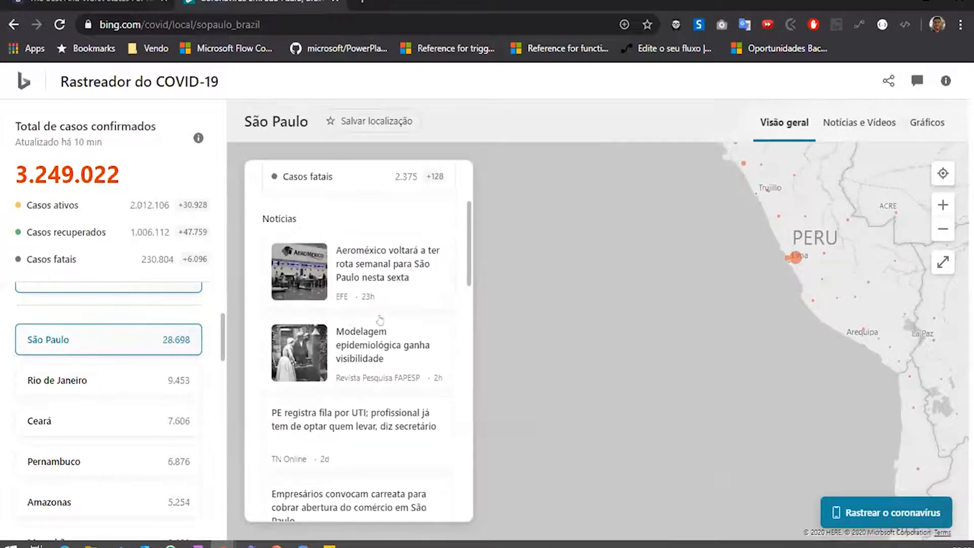
scroll(364, 337, "down", 3)
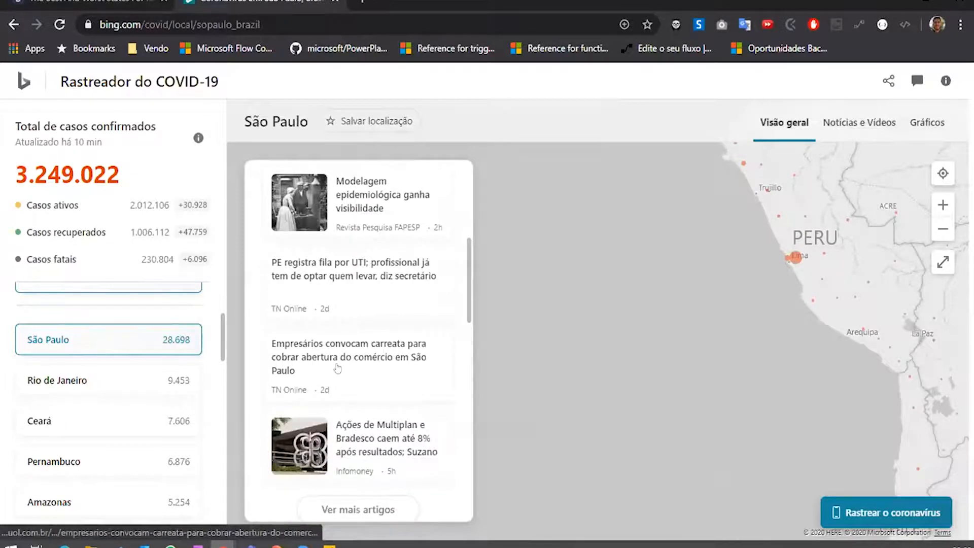
left_click_drag(716, 333, 419, 332)
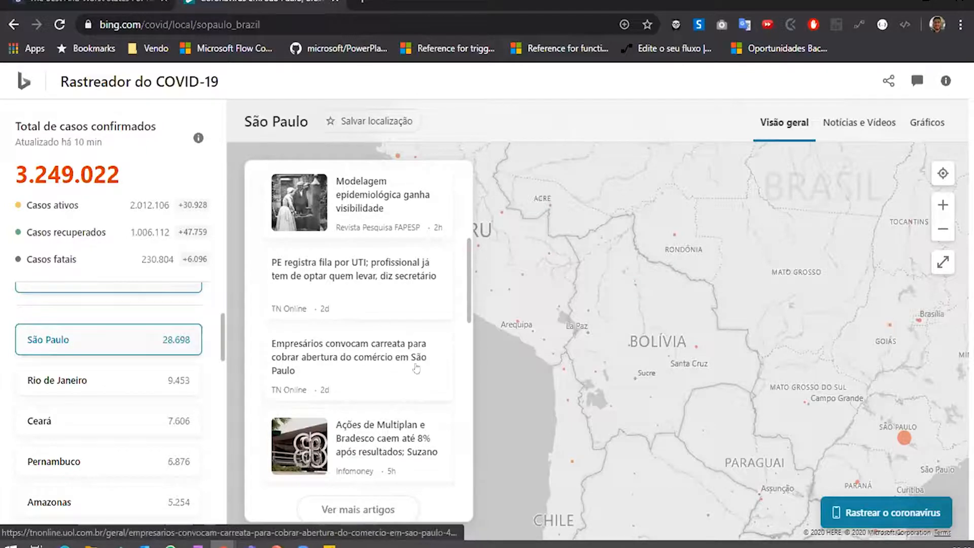
scroll(354, 412, "down", 4)
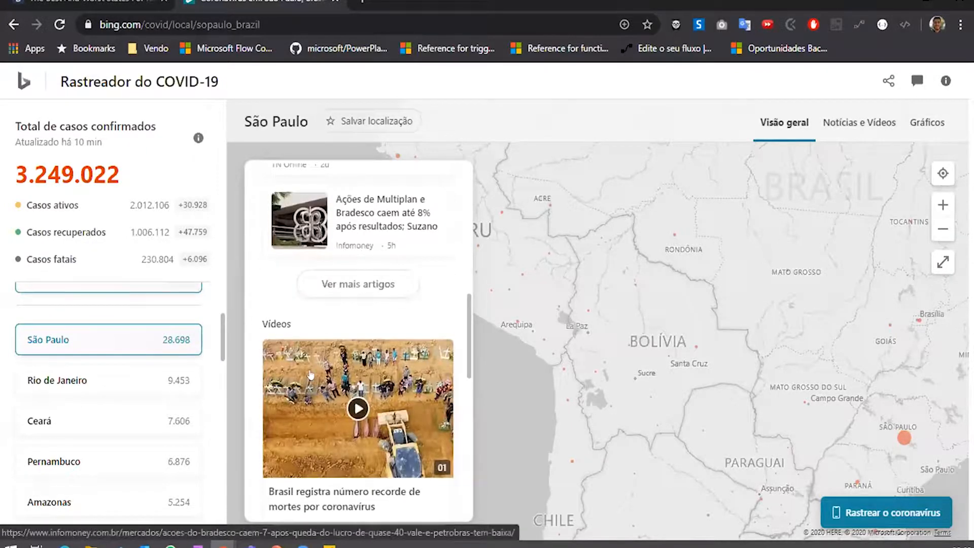
scroll(369, 305, "down", 3)
scroll(450, 412, "down", 6)
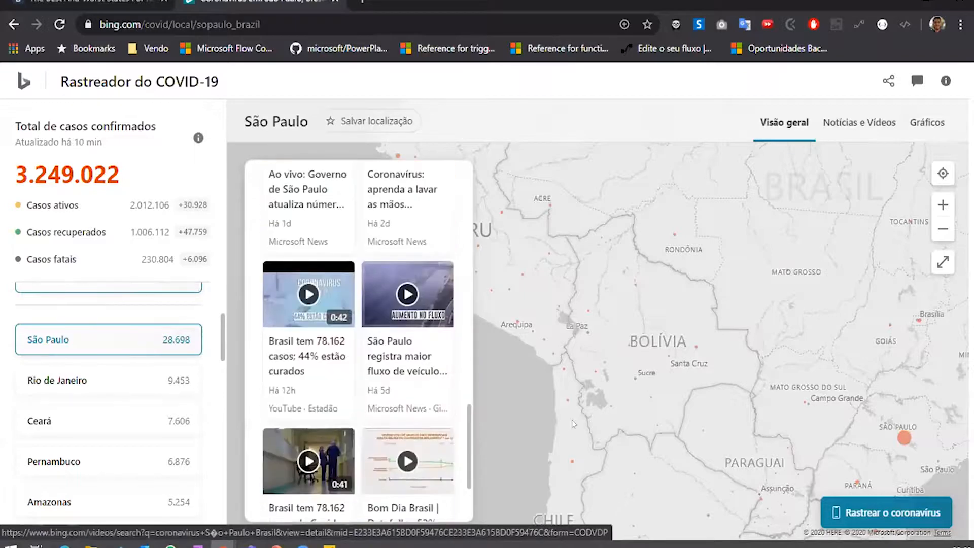
scroll(747, 318, "down", 3)
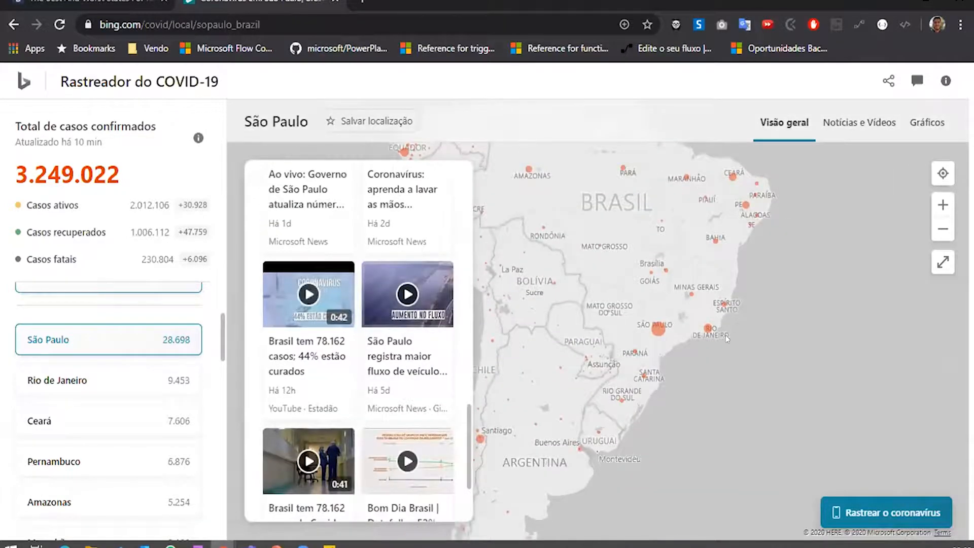
Open São Paulo's Gráficos view and examine the Comparar casos por região line chart.
left_click(922, 124)
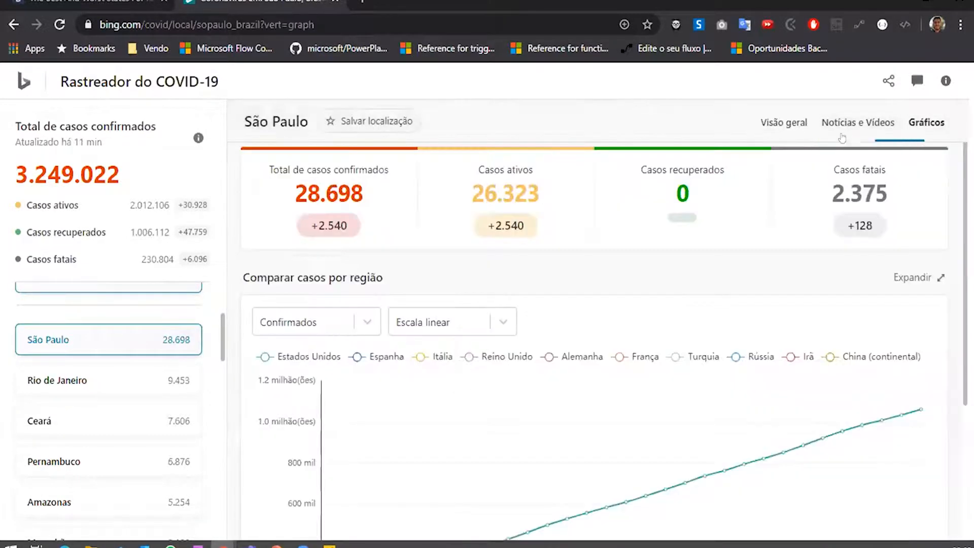
scroll(598, 329, "down", 3)
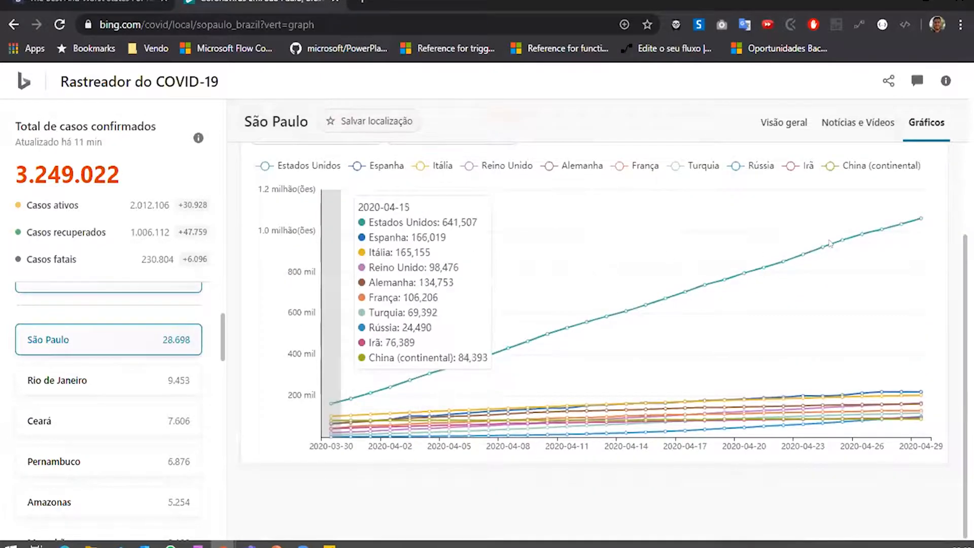
Switch to Power BI Desktop and clear the Mississippi selection from the state table.
scroll(703, 290, "up", 3)
scroll(703, 290, "up", 1)
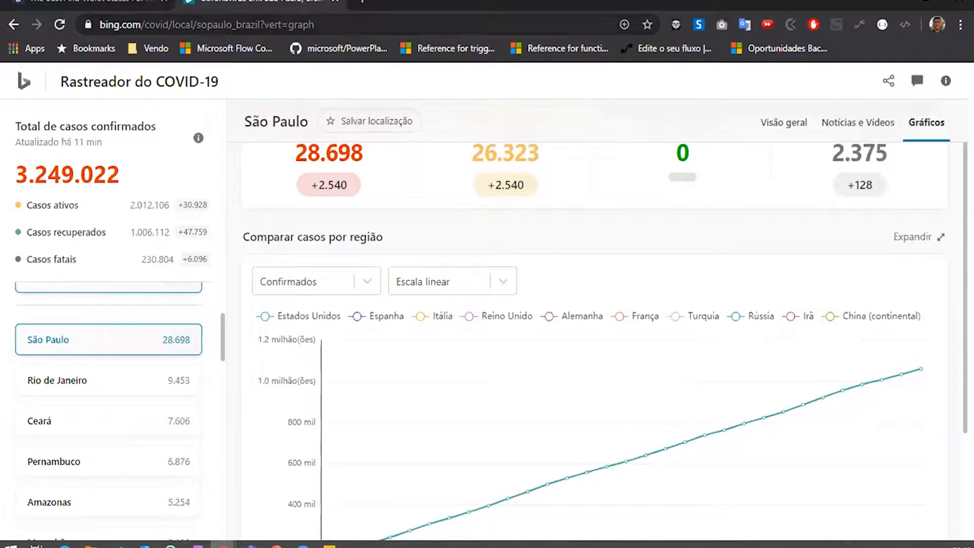
key("ctrl+l")
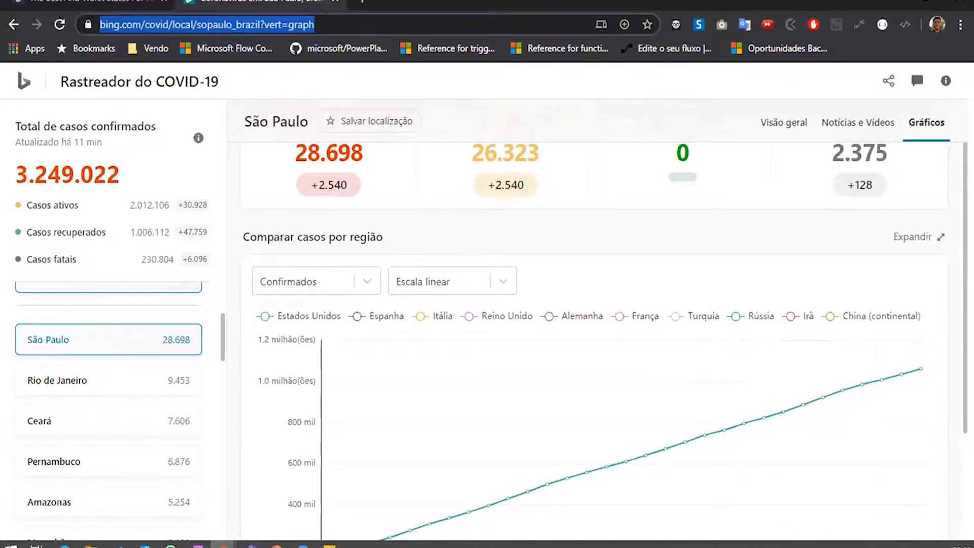
key("alt+Tab")
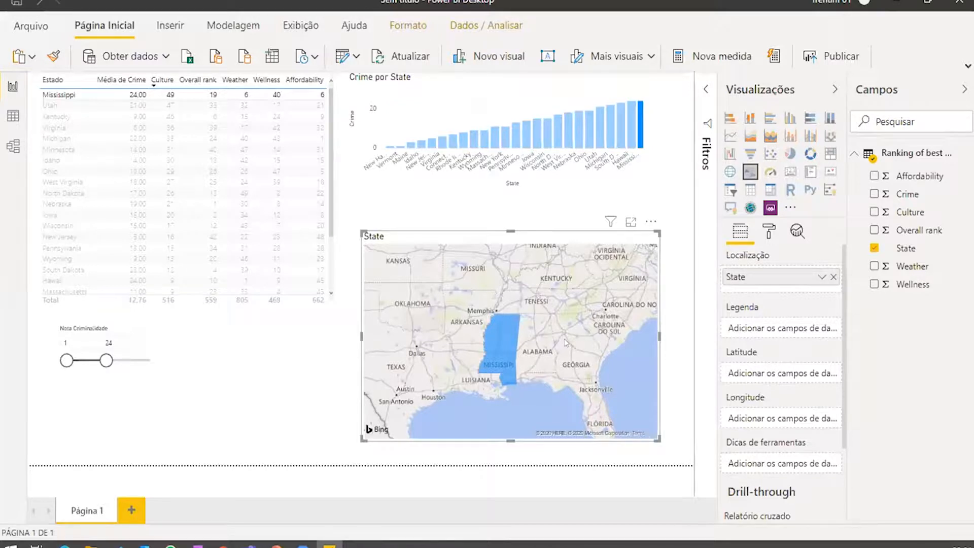
left_click(222, 339)
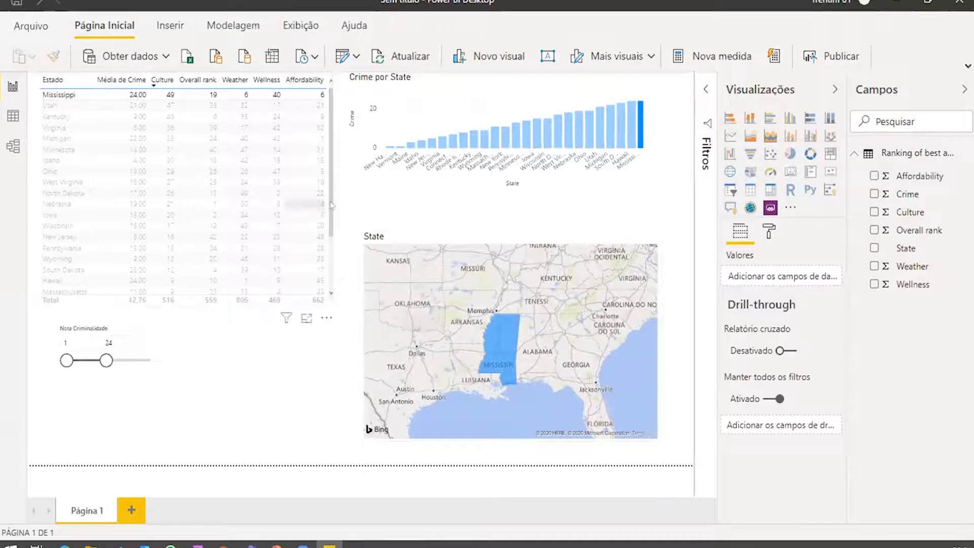
left_click(178, 126)
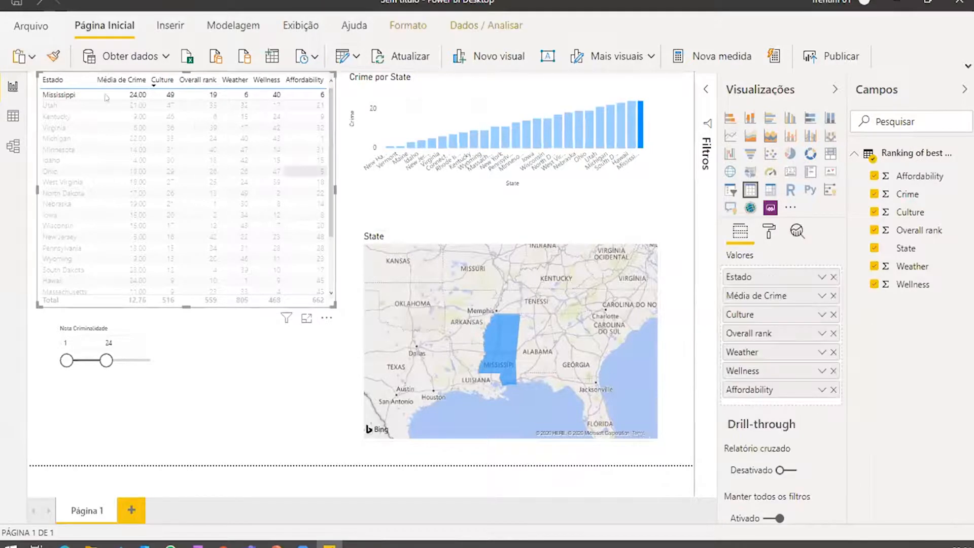
left_click(71, 96)
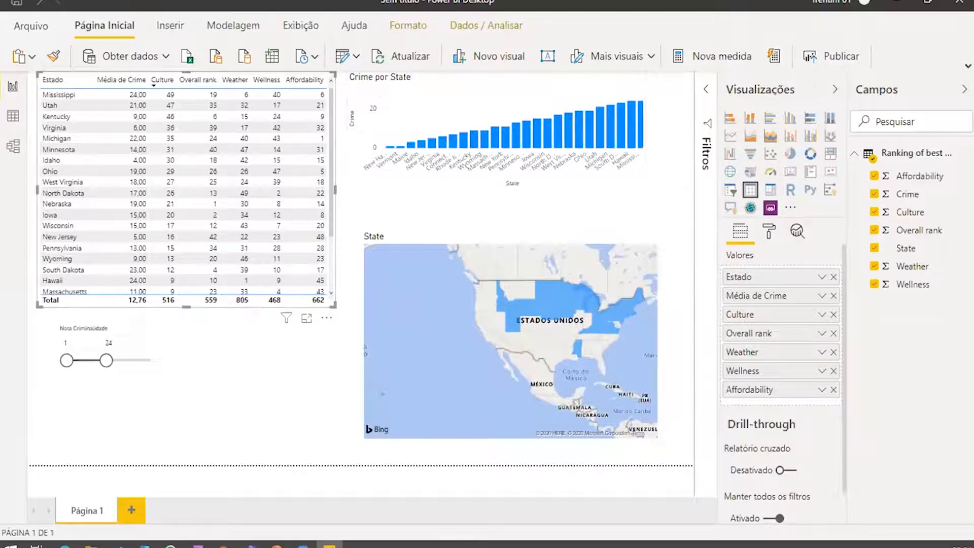
scroll(758, 463, "down", 1)
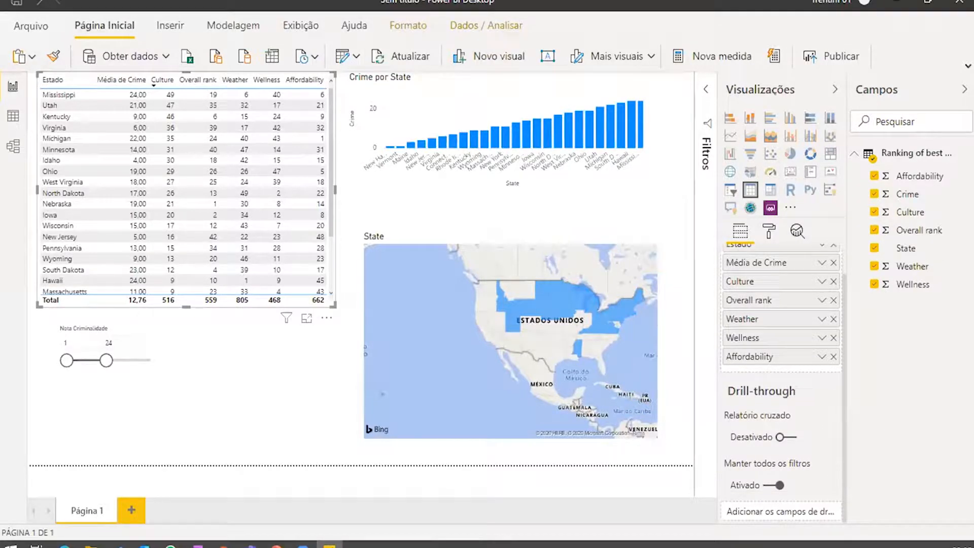
scroll(649, 402, "down", 1)
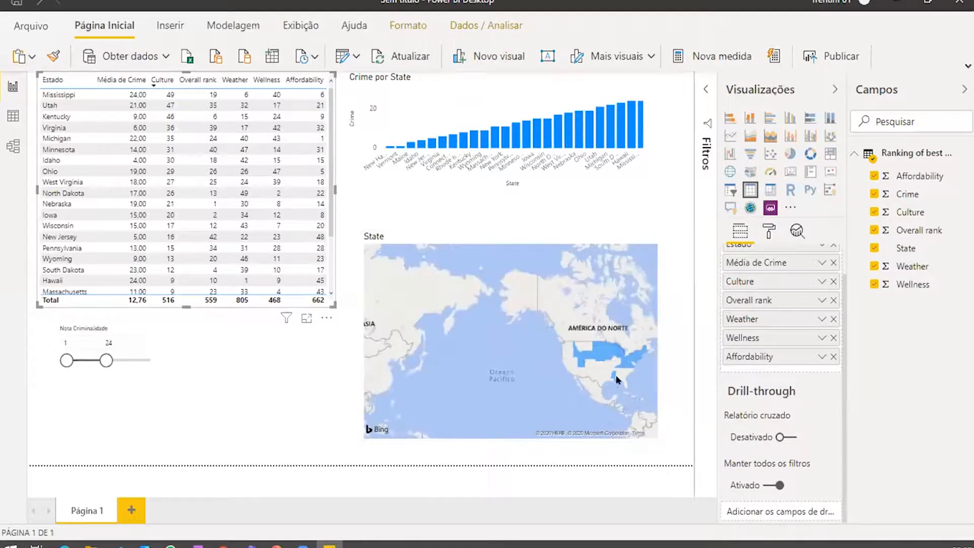
left_click(326, 318)
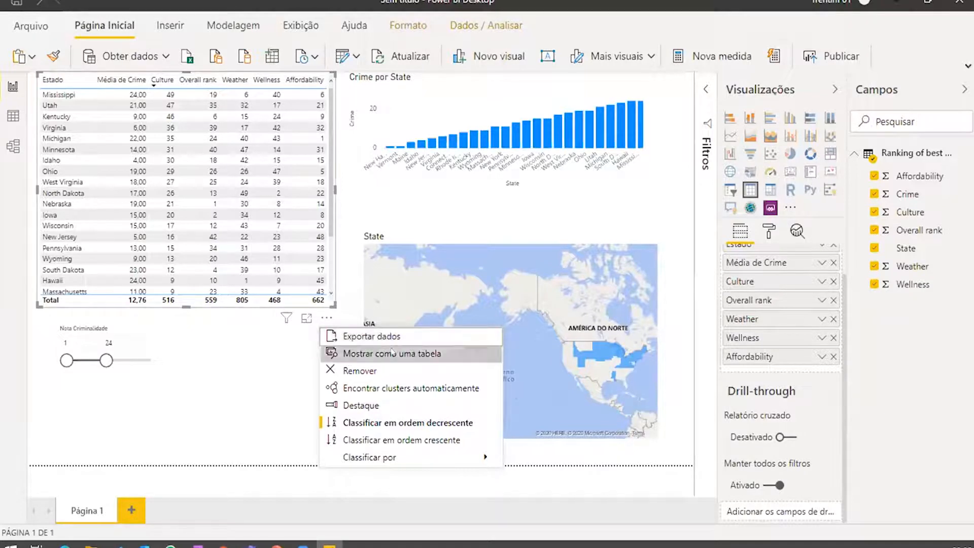
left_click(369, 333)
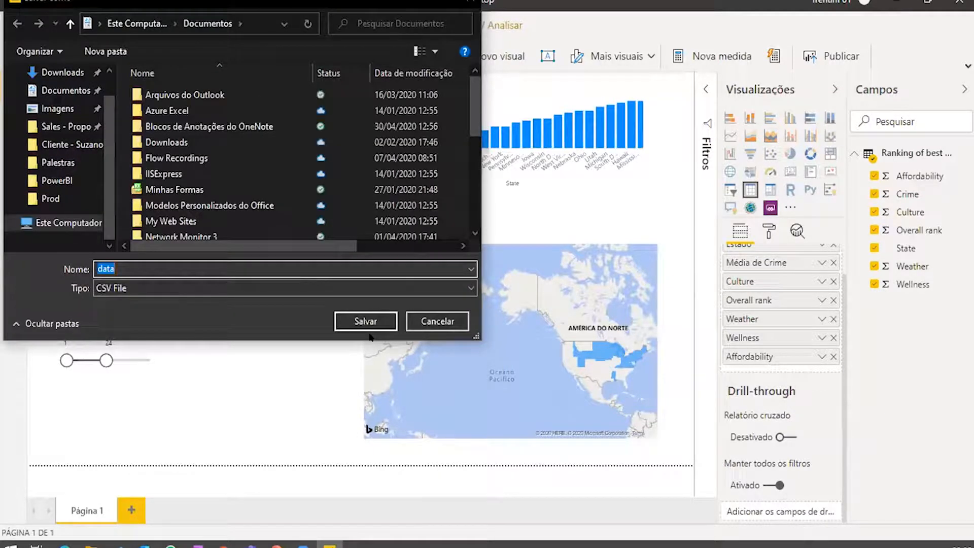
left_click(437, 321)
scroll(262, 291, "down", 3)
scroll(244, 274, "up", 3)
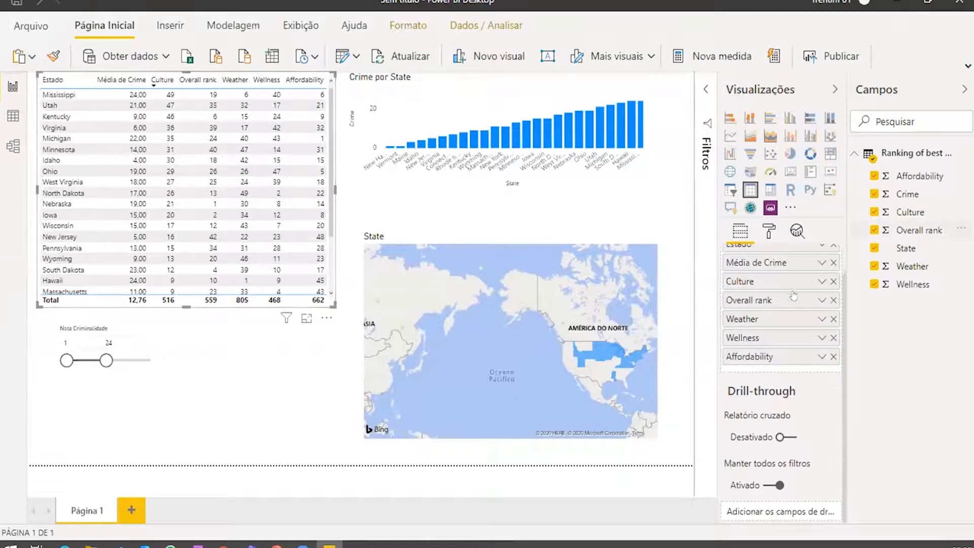
scroll(792, 304, "up", 1)
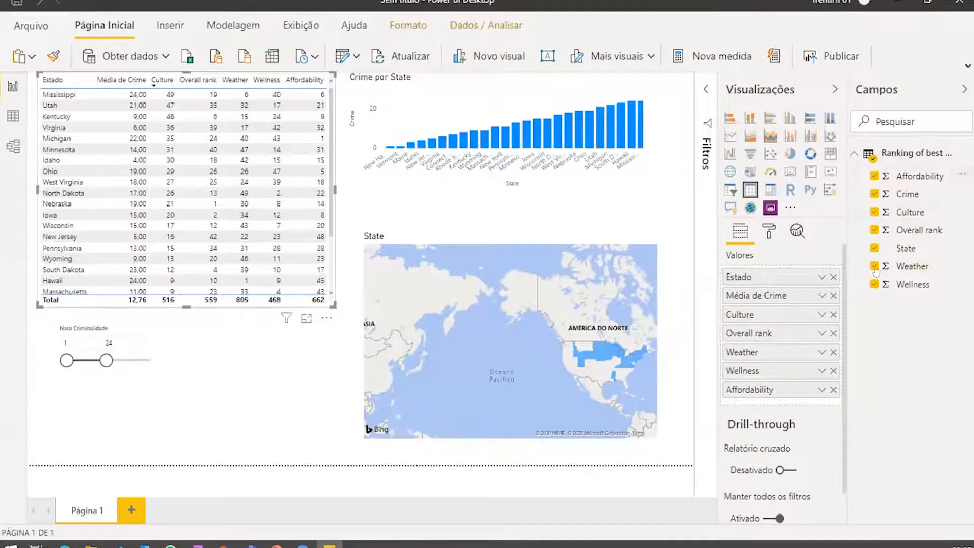
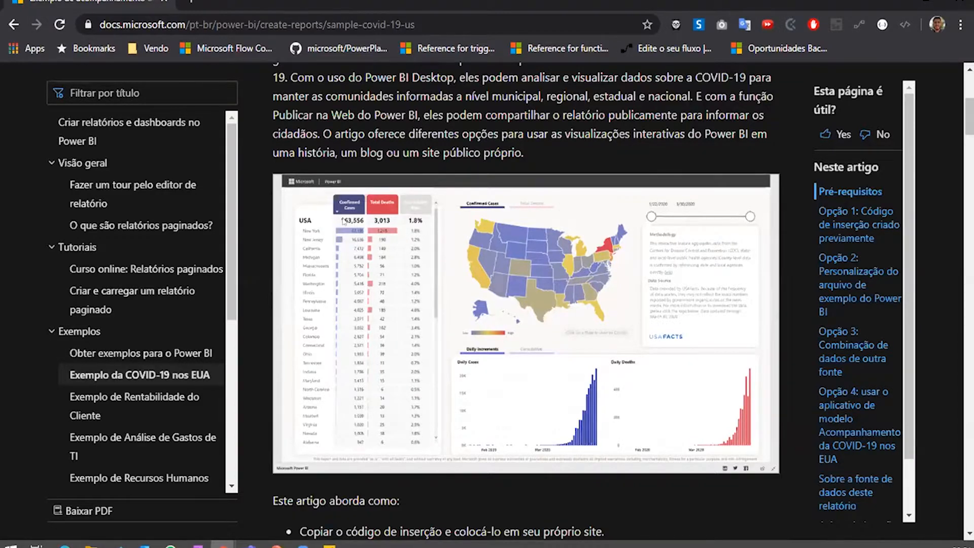
Read the COVID-19 US sample article from its report preview through the topics, prerequisites and Opção 1 embed code.
scroll(508, 254, "down", 2)
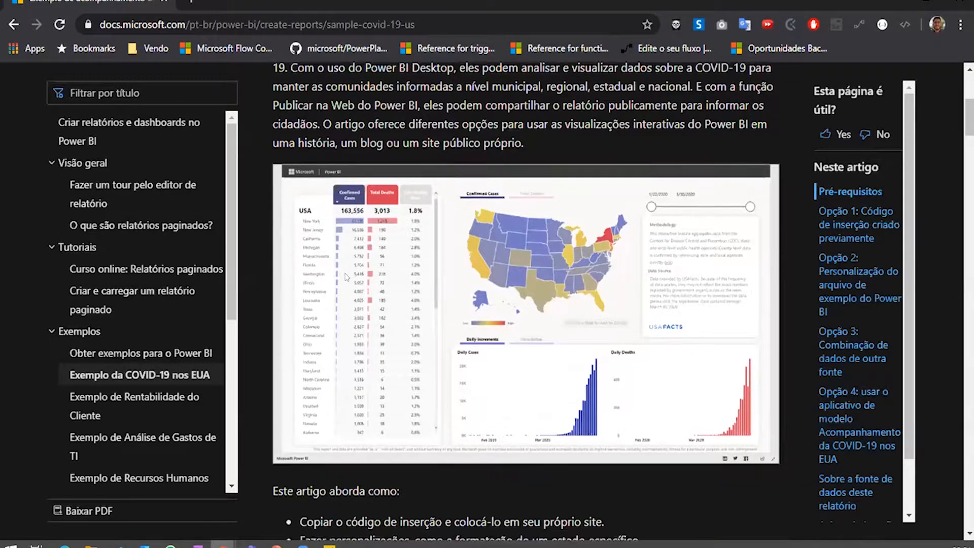
scroll(447, 279, "up", 3)
scroll(394, 303, "down", 3)
scroll(393, 303, "down", 1)
scroll(396, 294, "up", 3)
scroll(401, 268, "down", 2)
scroll(386, 261, "up", 2)
scroll(558, 345, "down", 5)
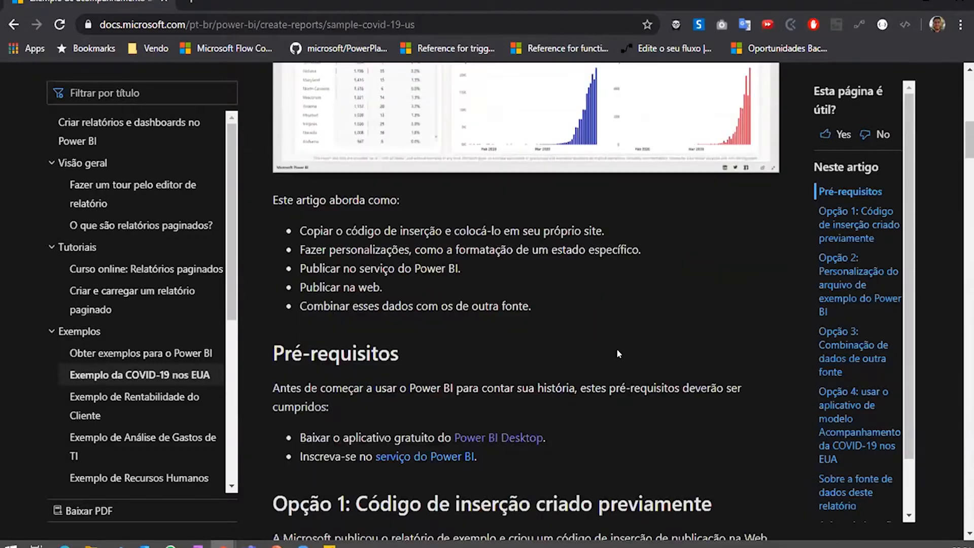
scroll(451, 331, "down", 2)
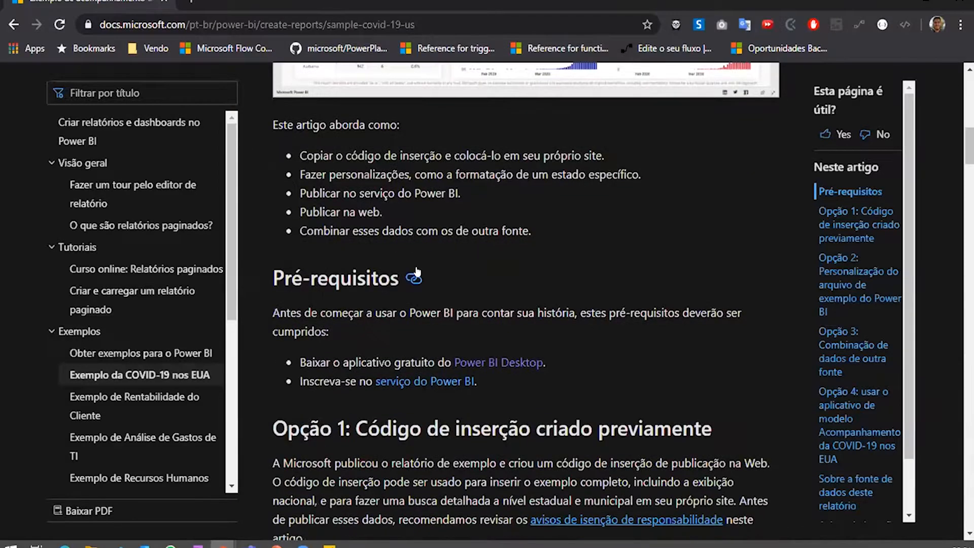
scroll(604, 305, "down", 1)
scroll(291, 229, "down", 1)
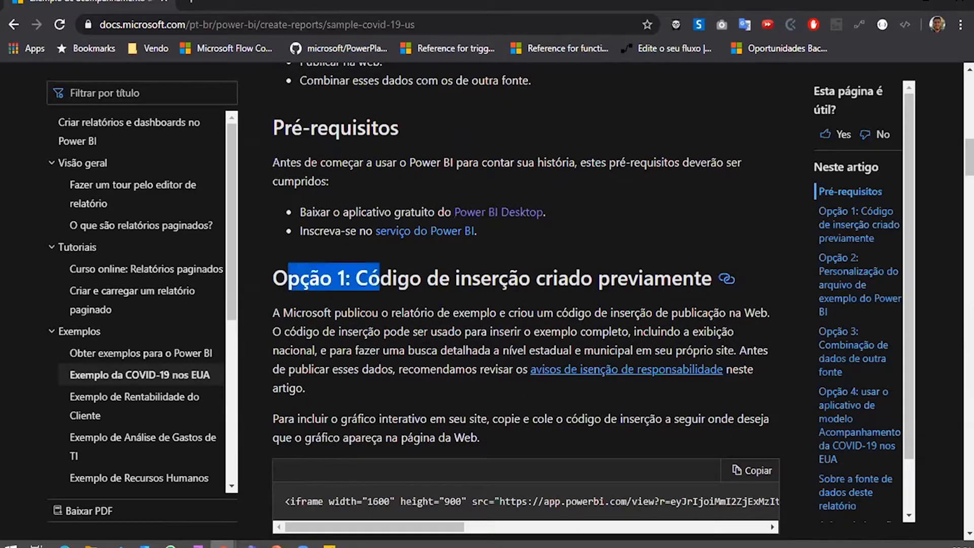
Examine the Opção 2 section on customizing the sample Power BI file.
scroll(526, 299, "down", 8)
left_click_drag(369, 152, 630, 152)
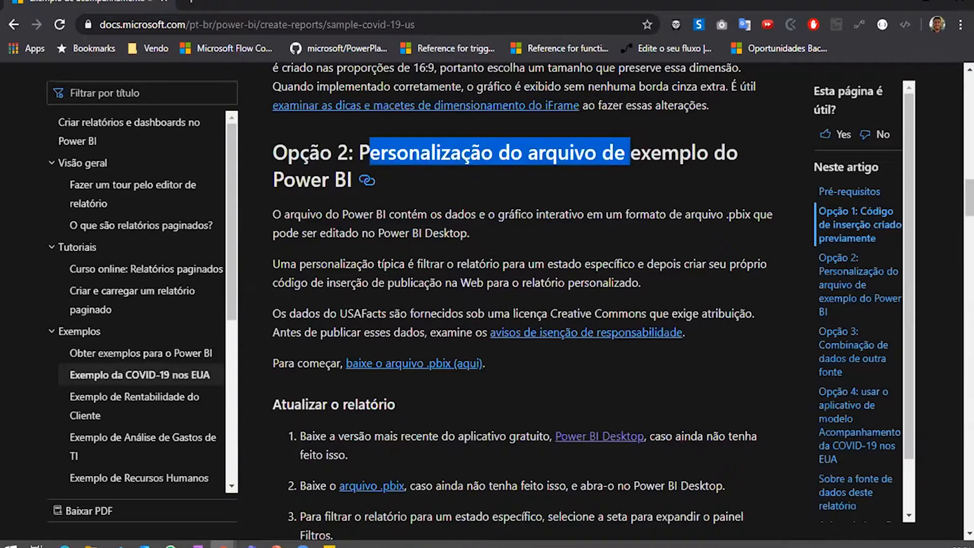
scroll(541, 453, "down", 1)
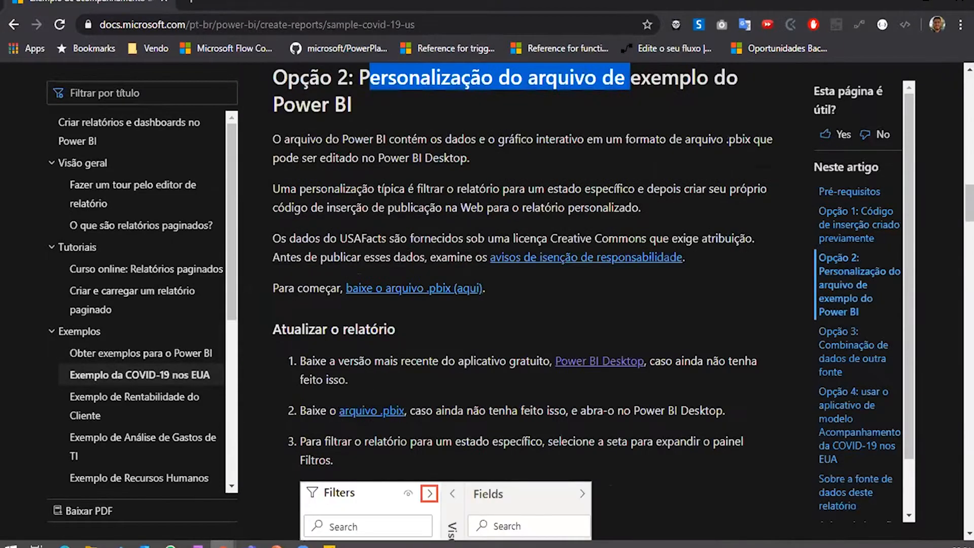
scroll(292, 404, "up", 3)
left_click_drag(274, 303, 354, 303)
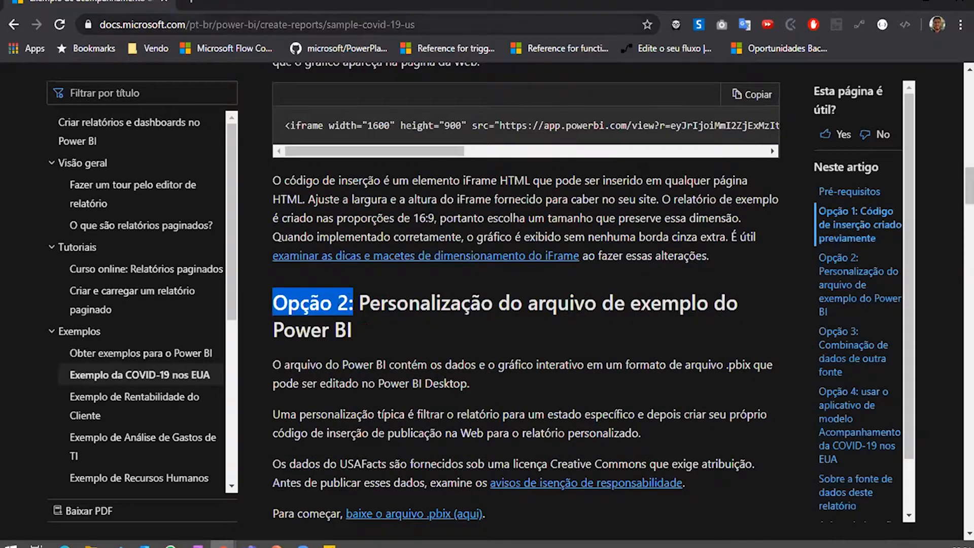
scroll(471, 404, "down", 2)
left_click(379, 251)
scroll(380, 251, "down", 1)
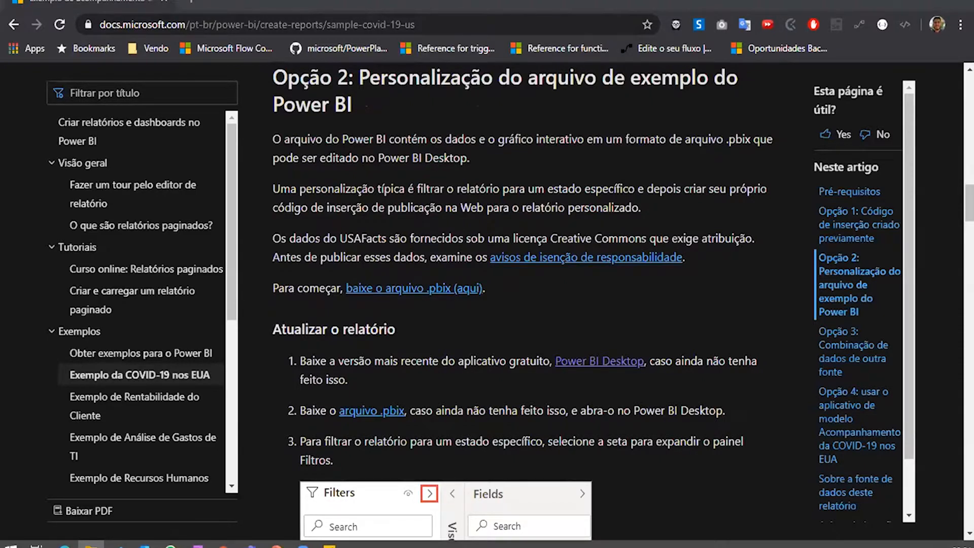
Review the Opção 2 instructions for filtering by state, refreshing the data, and publishing the report to the Power BI service.
scroll(326, 199, "down", 5)
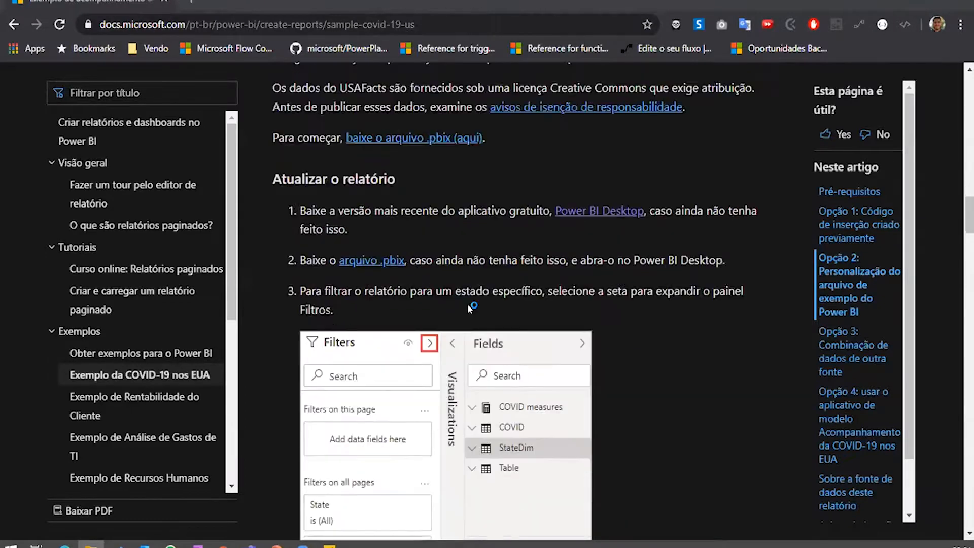
scroll(326, 200, "down", 10)
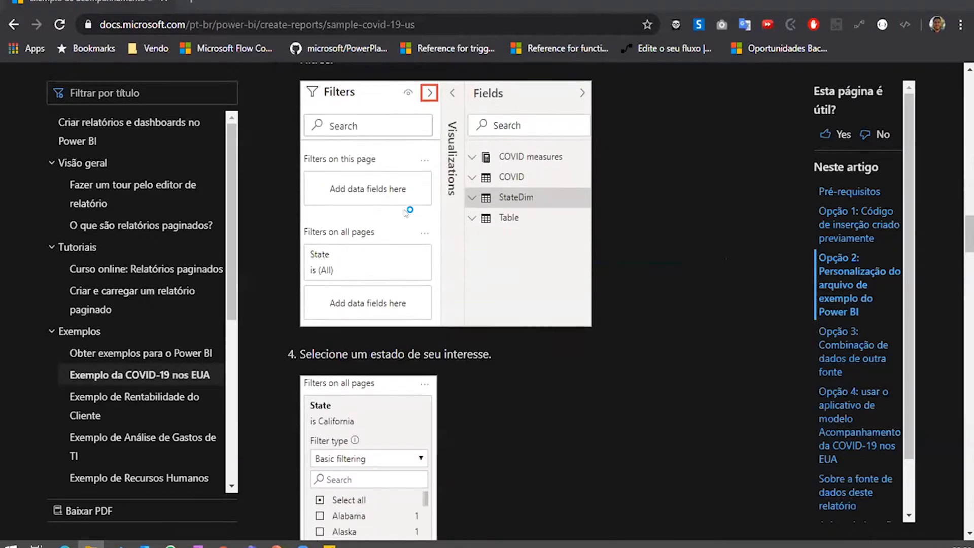
scroll(415, 195, "up", 1)
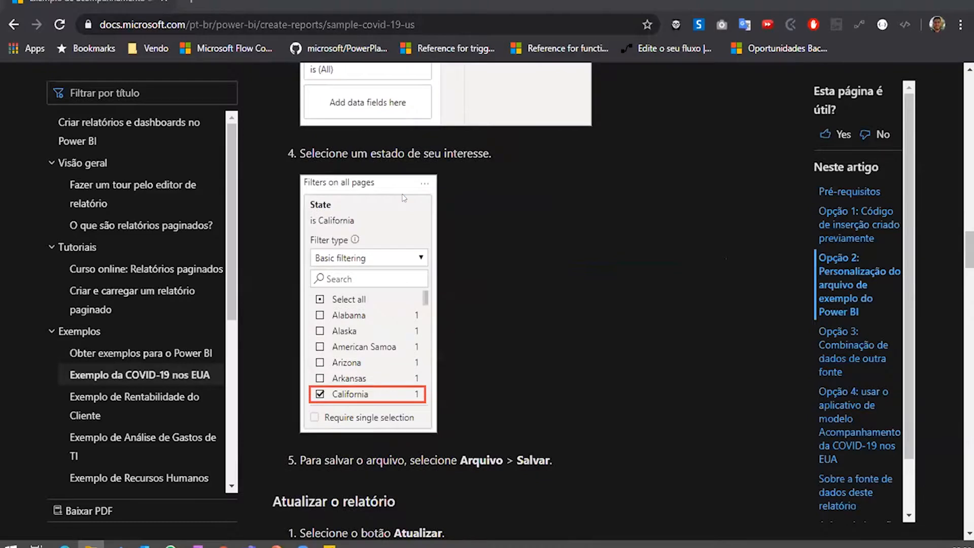
scroll(391, 187, "down", 7)
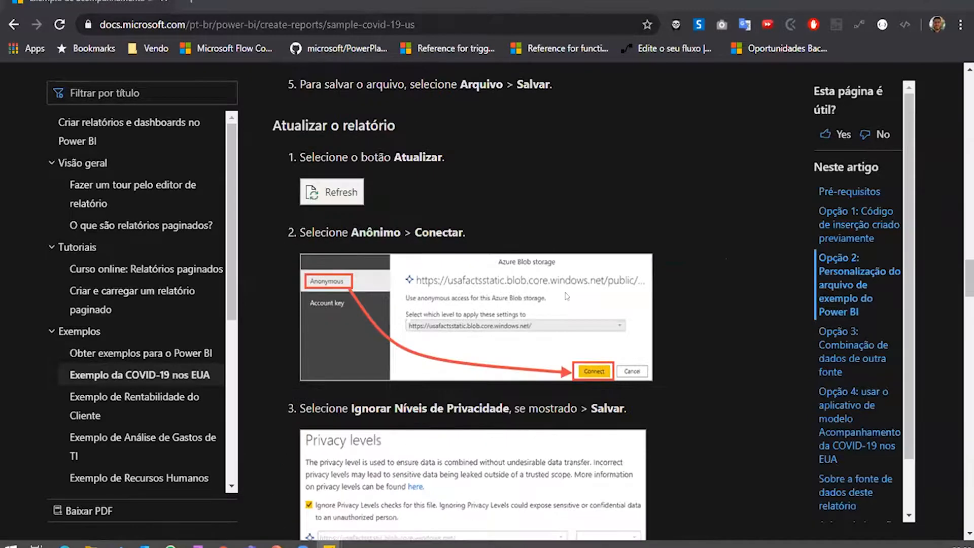
scroll(422, 206, "down", 2)
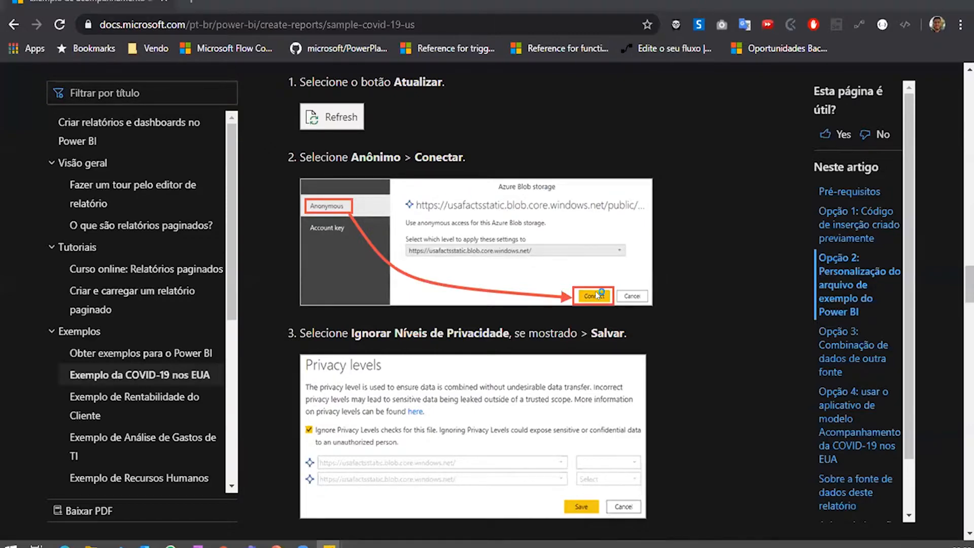
scroll(597, 293, "down", 3)
scroll(629, 304, "down", 4)
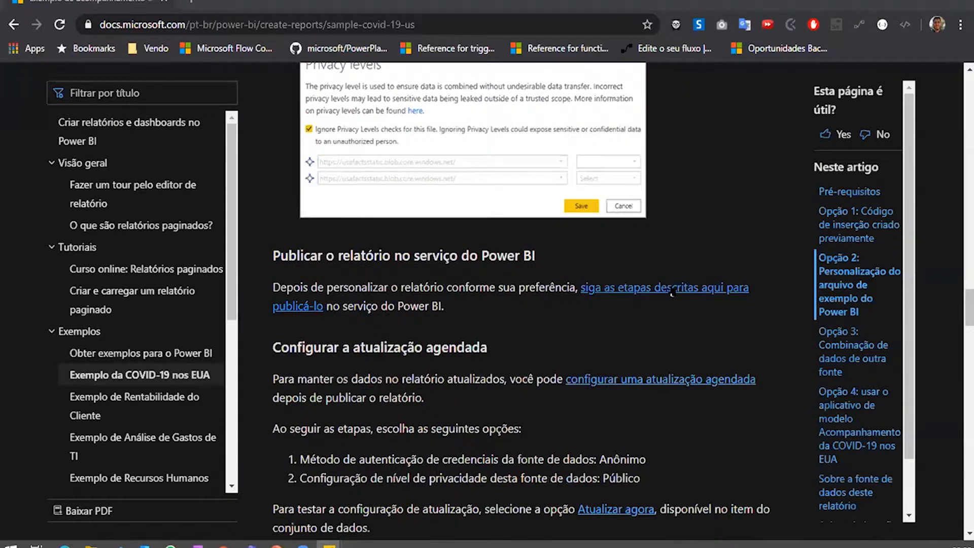
scroll(674, 280, "up", 4)
scroll(675, 281, "up", 2)
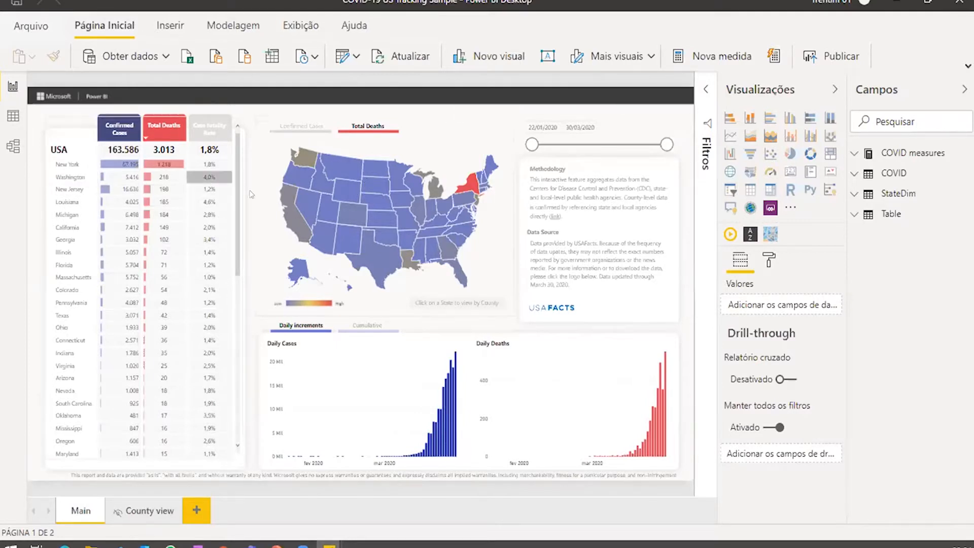
In Power BI Desktop, cross-filter the COVID-19 US Tracking Sample by Montana and New York on the Total Deaths map.
left_click(346, 171)
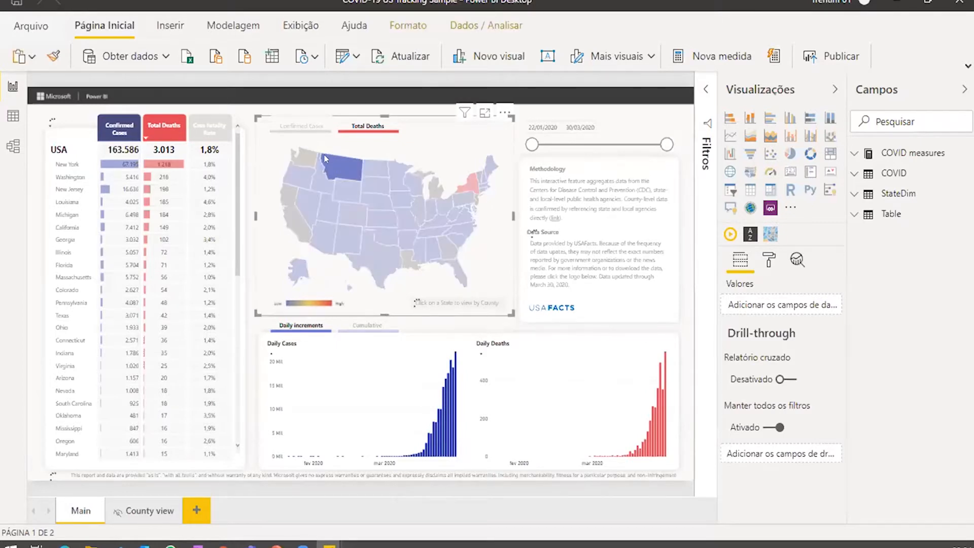
mouse_move(326, 159)
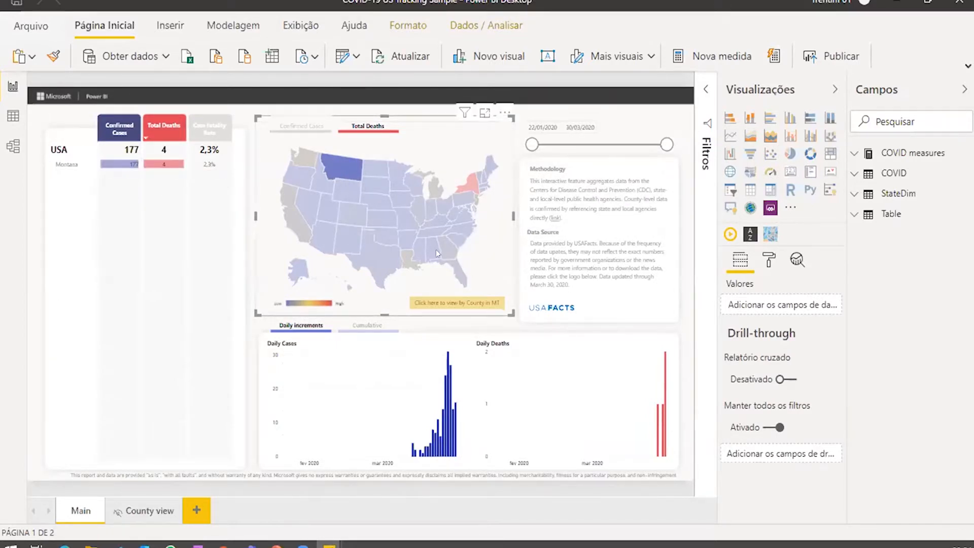
left_click(471, 186)
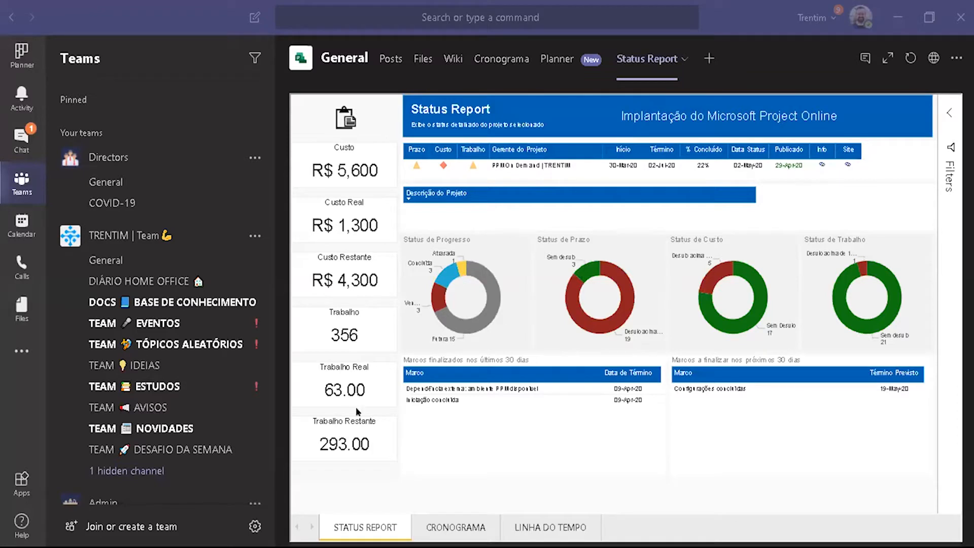
In Teams, look through the project report's Cronograma and Linha do Tempo pages, ending on the Status Report page.
scroll(200, 384, "down", 15)
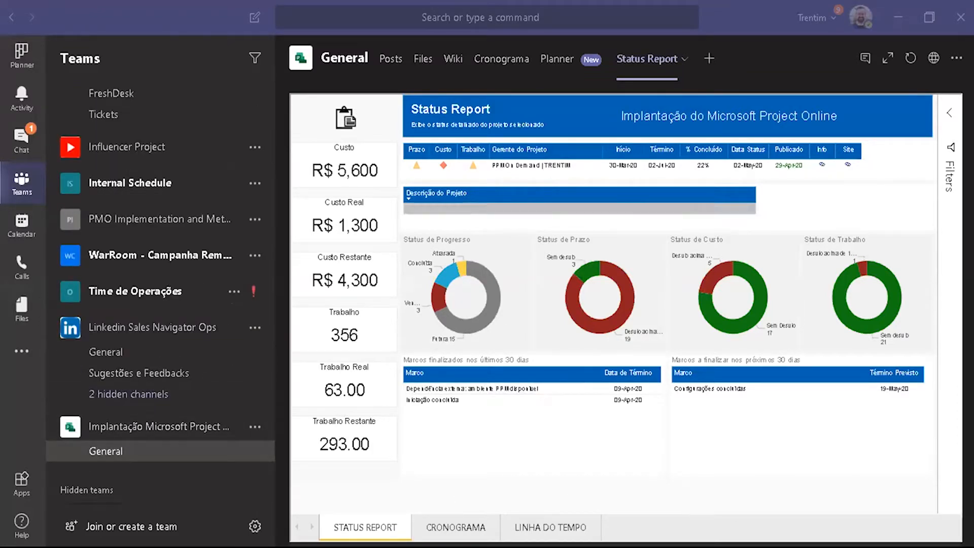
left_click(466, 531)
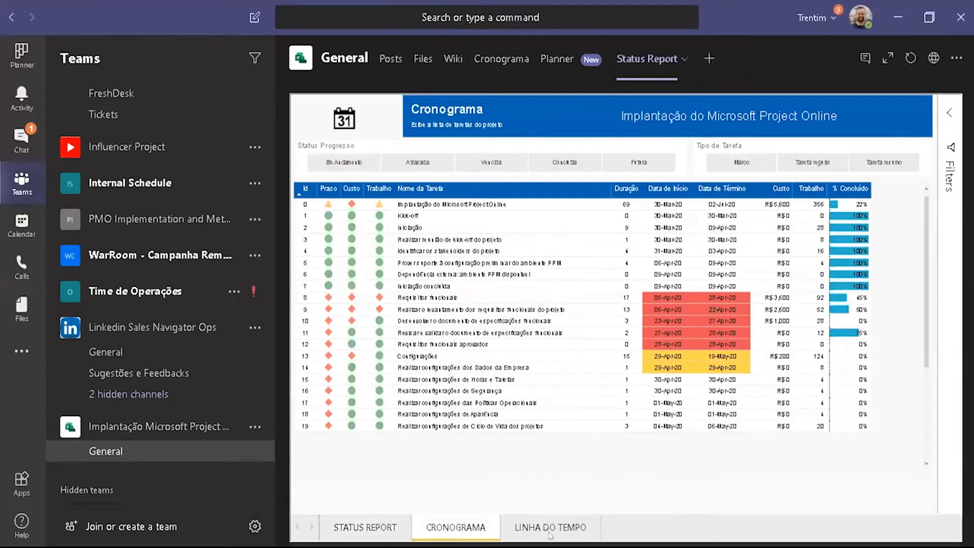
left_click(555, 525)
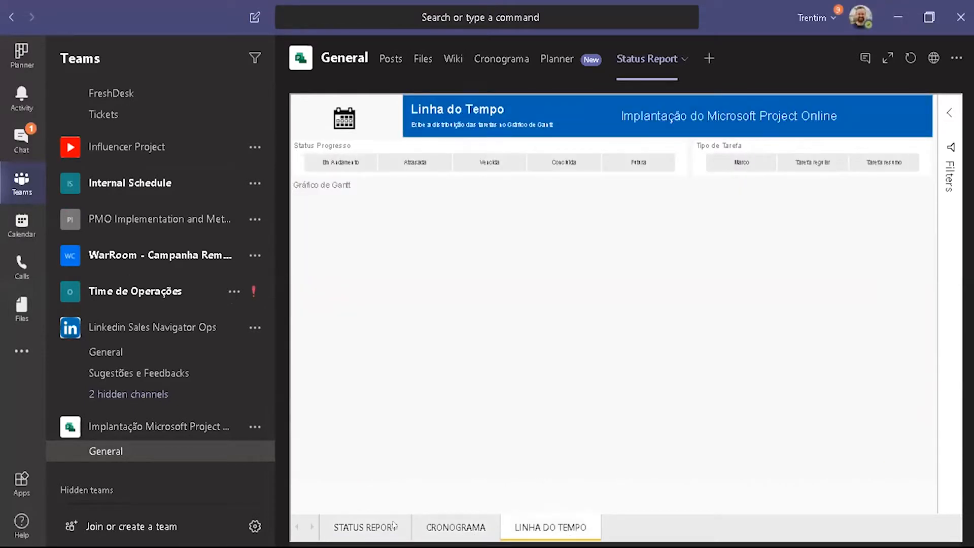
left_click(399, 534)
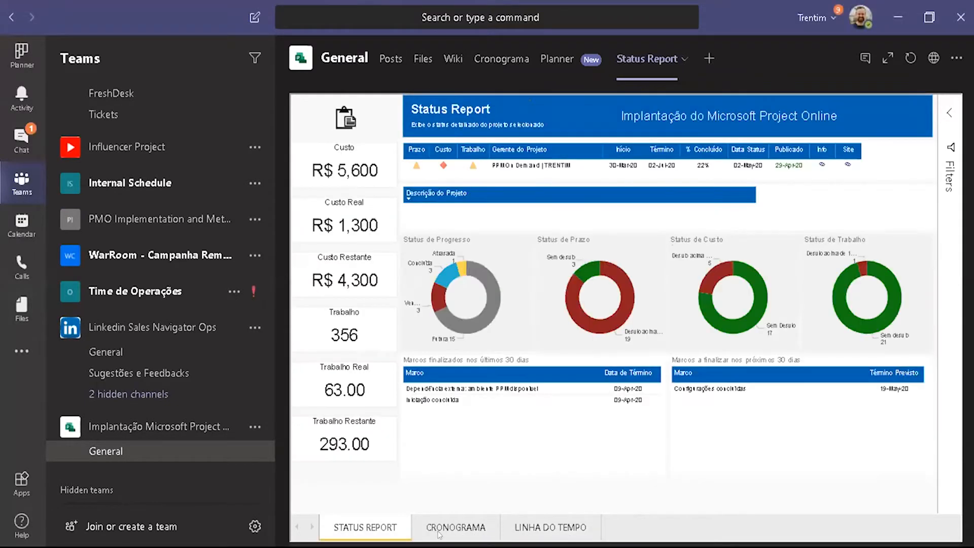
Check the project report's Cronograma page and return to the Status Report page.
left_click(448, 533)
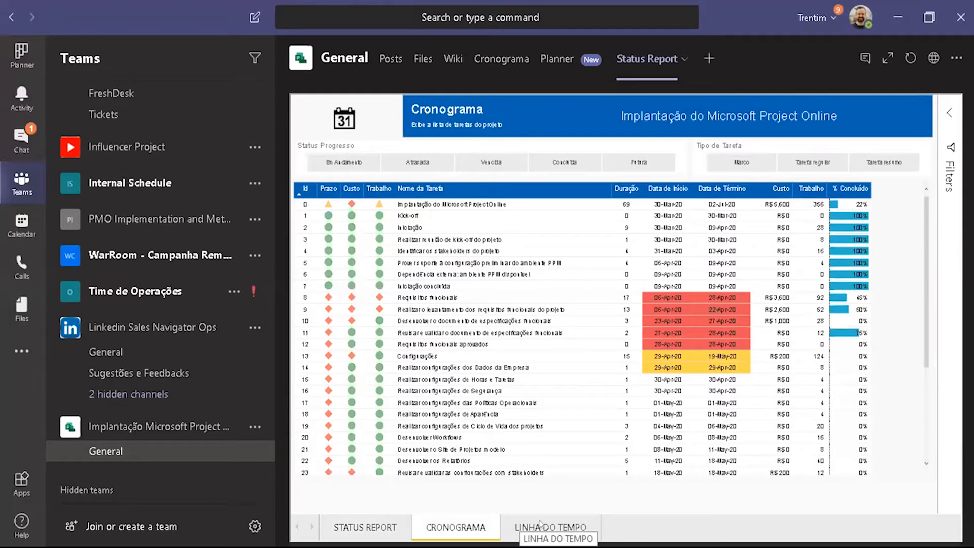
left_click(391, 529)
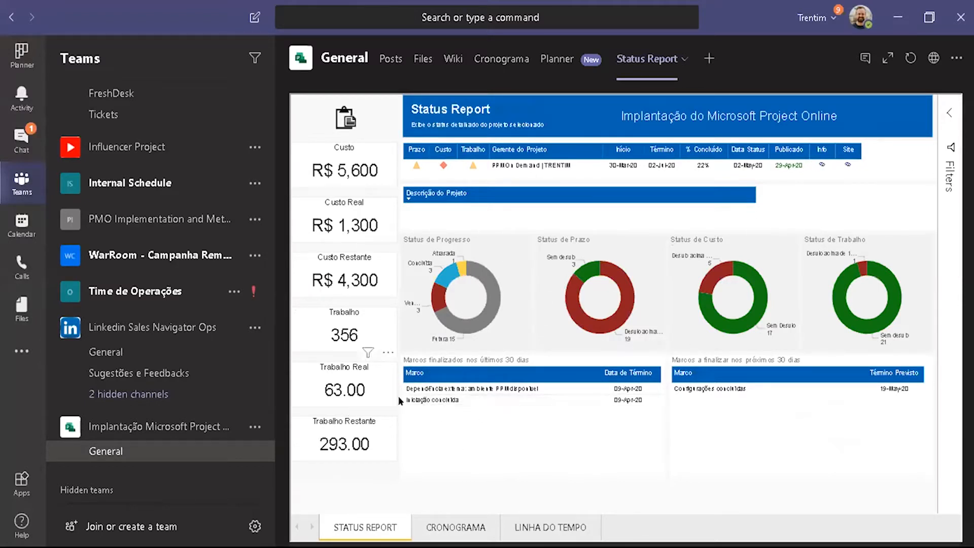
Look through the Finance team's Financeiro and General channels, and view the Dashboard Consolidado report in the Sales team's General channel.
scroll(243, 383, "up", 6)
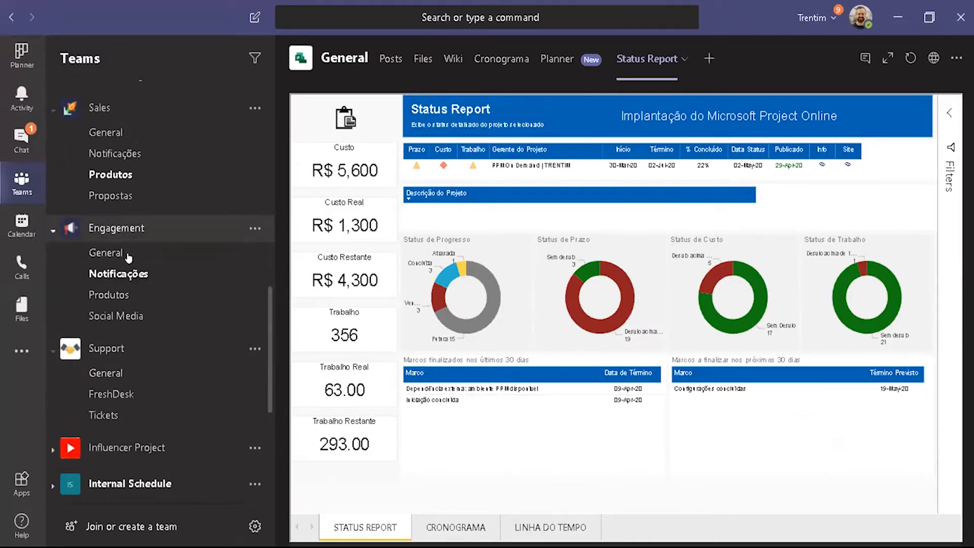
scroll(108, 281, "up", 3)
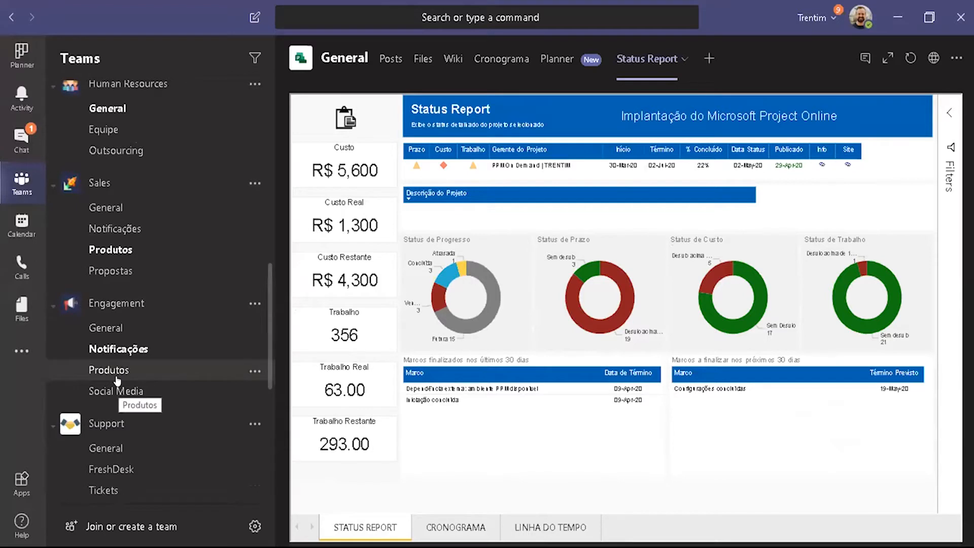
scroll(121, 355, "up", 3)
scroll(127, 352, "up", 3)
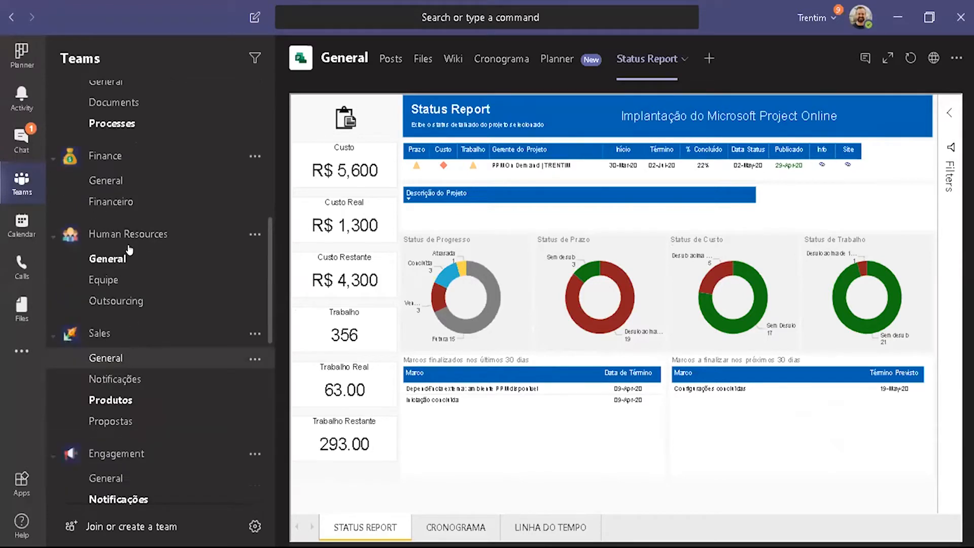
left_click(141, 203)
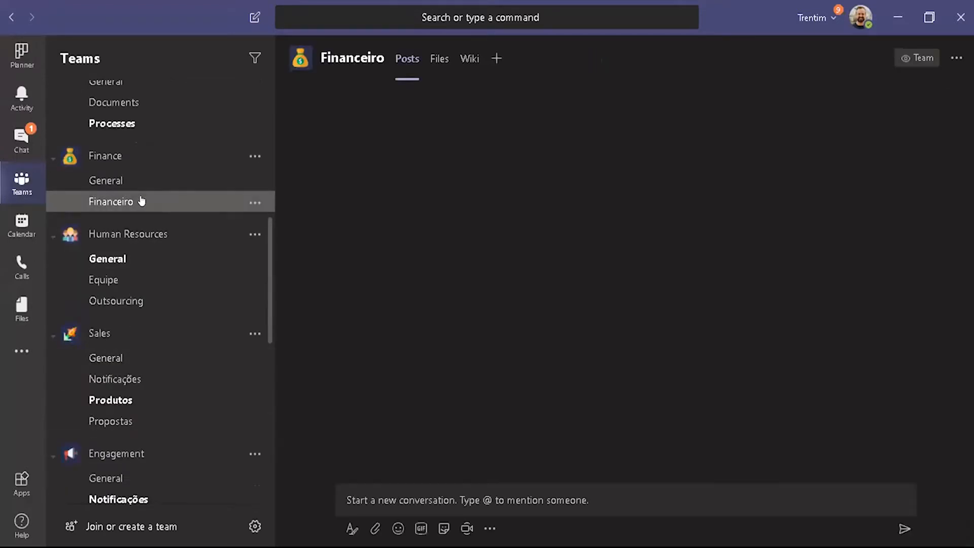
left_click(142, 182)
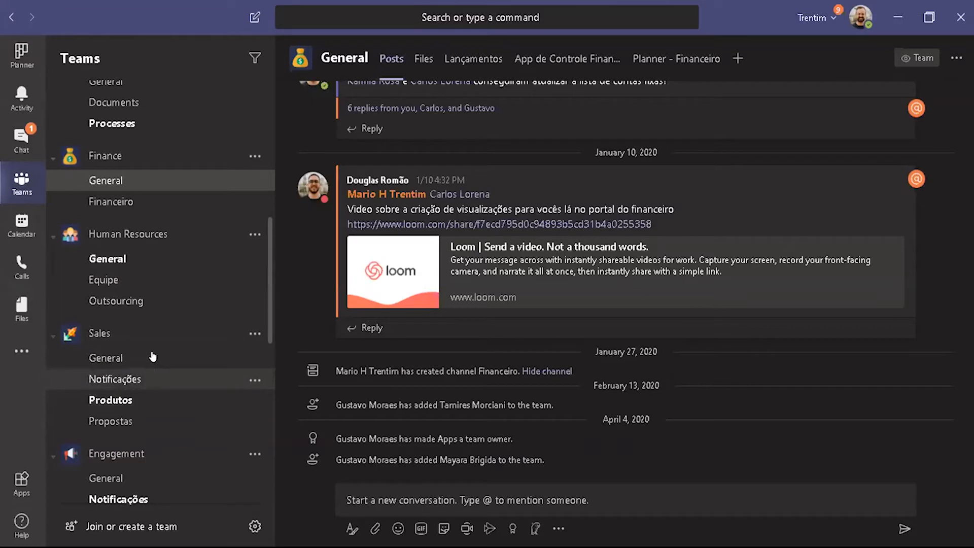
left_click(153, 359)
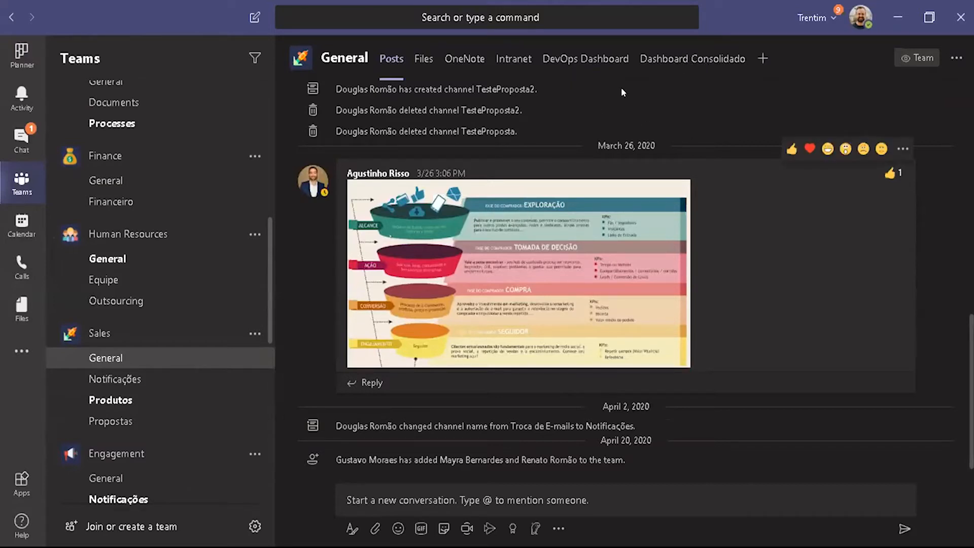
left_click(666, 67)
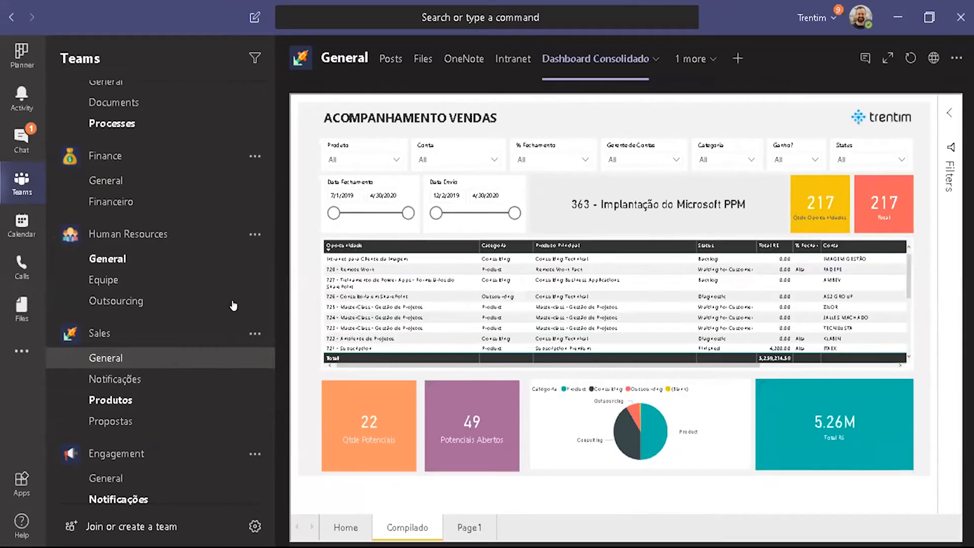
Reopen the Status Report in the General channel of the Implantação Microsoft Project team.
scroll(177, 379, "down", 2)
scroll(177, 379, "down", 10)
left_click(163, 452)
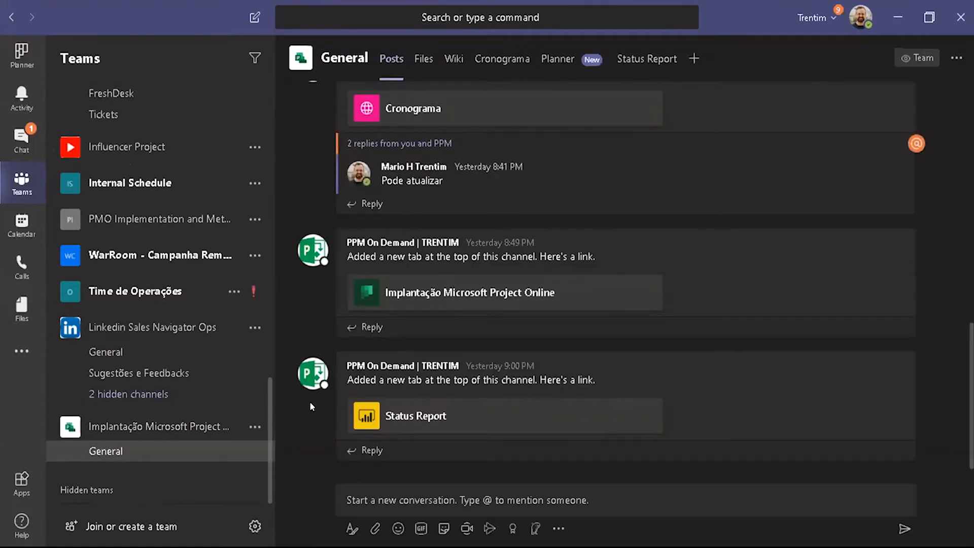
left_click(635, 64)
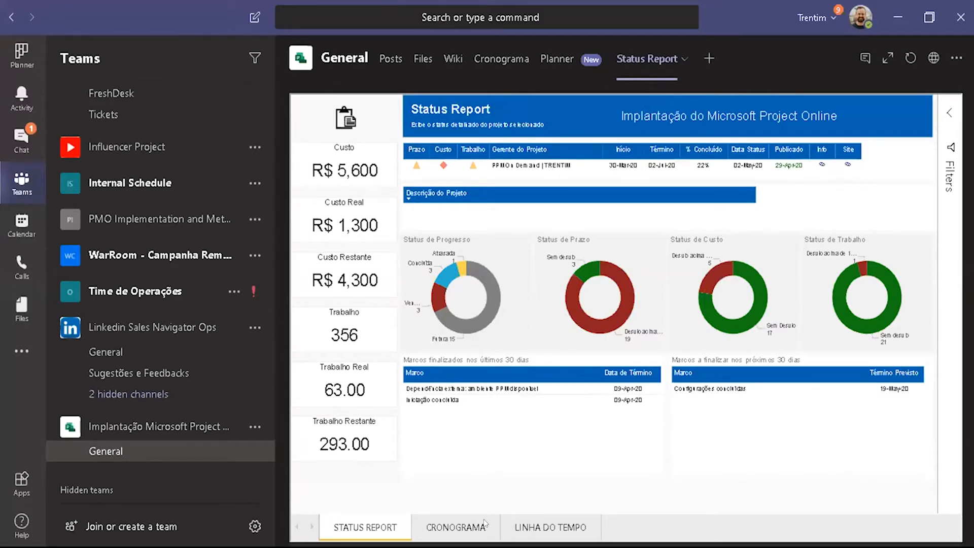
Review the report's Cronograma task list and Linha do Tempo Gantt chart, and go back to its Status Report page.
left_click(484, 524)
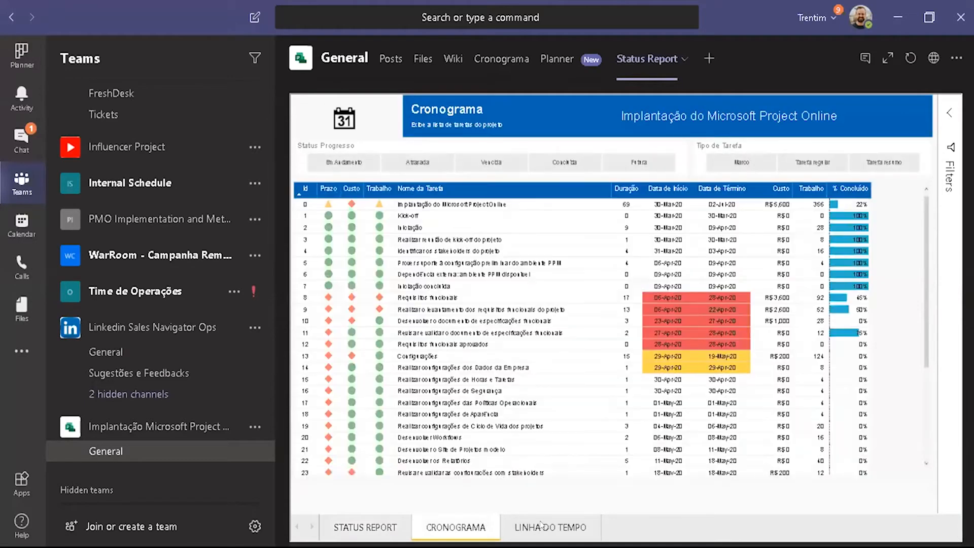
left_click(541, 526)
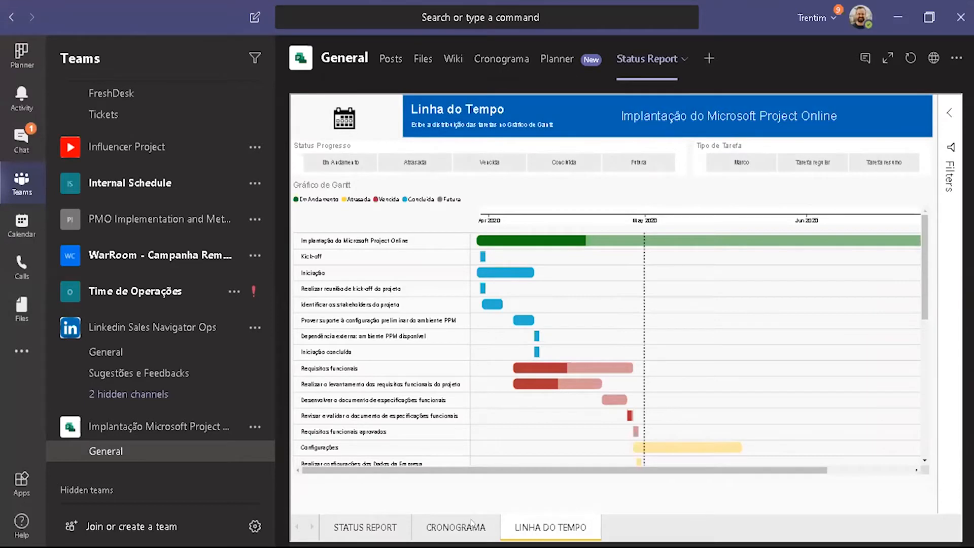
left_click(471, 522)
left_click(366, 532)
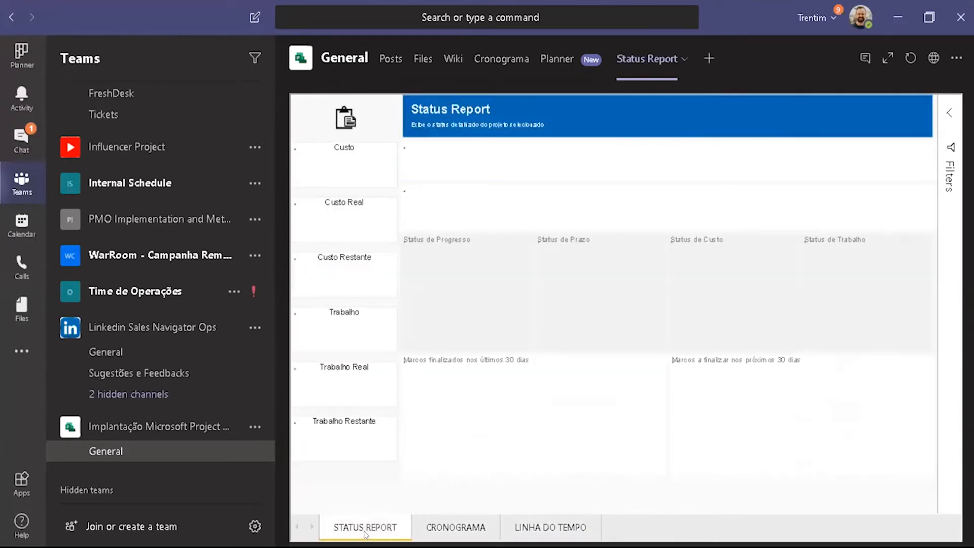